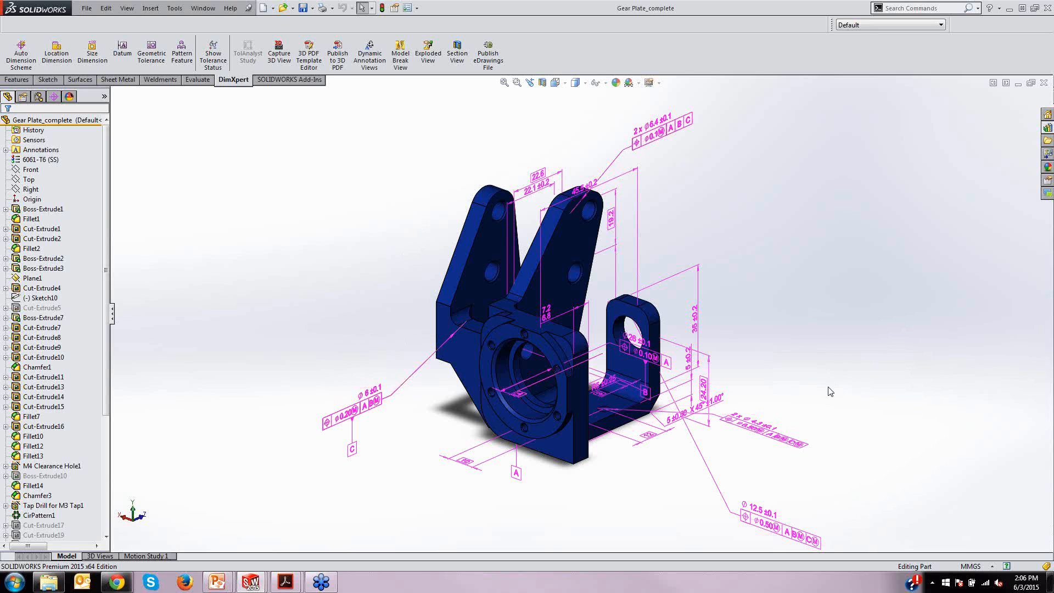
Examine the 3D dimensions, datums and geometric tolerances on the completed gear plate, including the large bore's diameter dimension
middle_drag(830, 391, 806, 297)
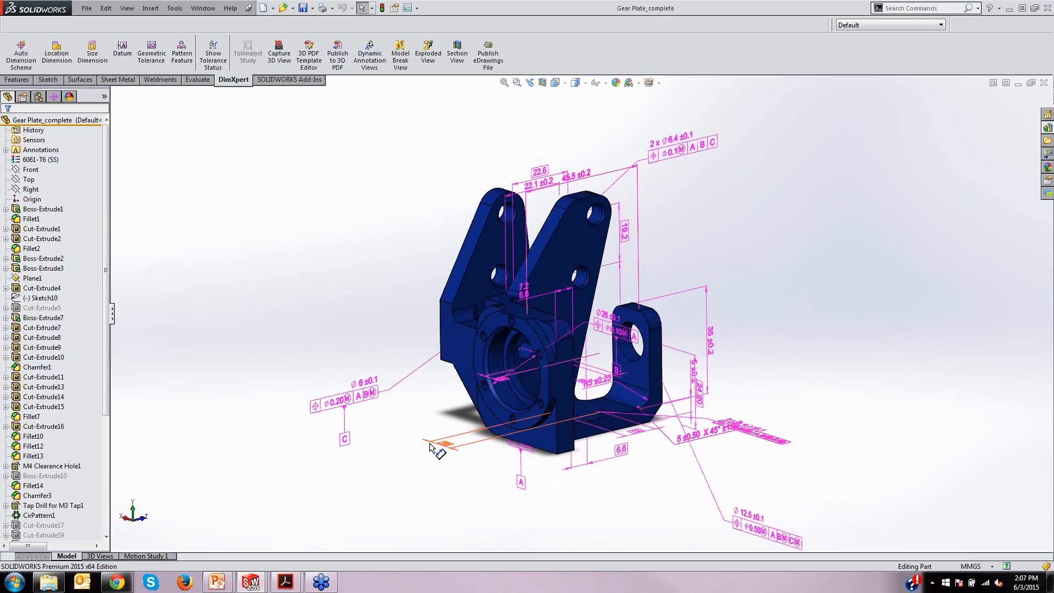
middle_drag(430, 439, 466, 455)
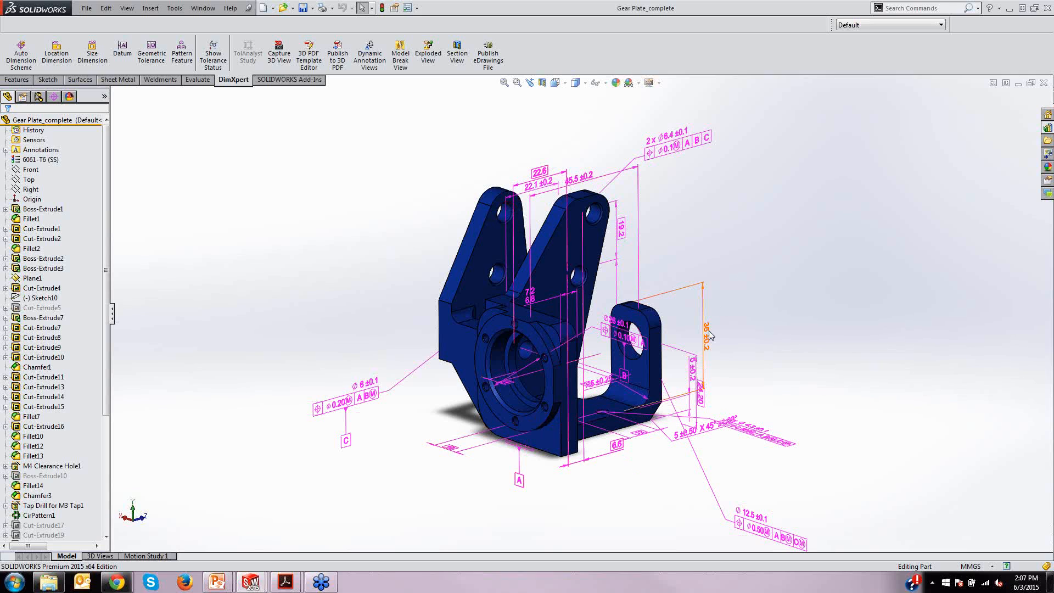
click(626, 328)
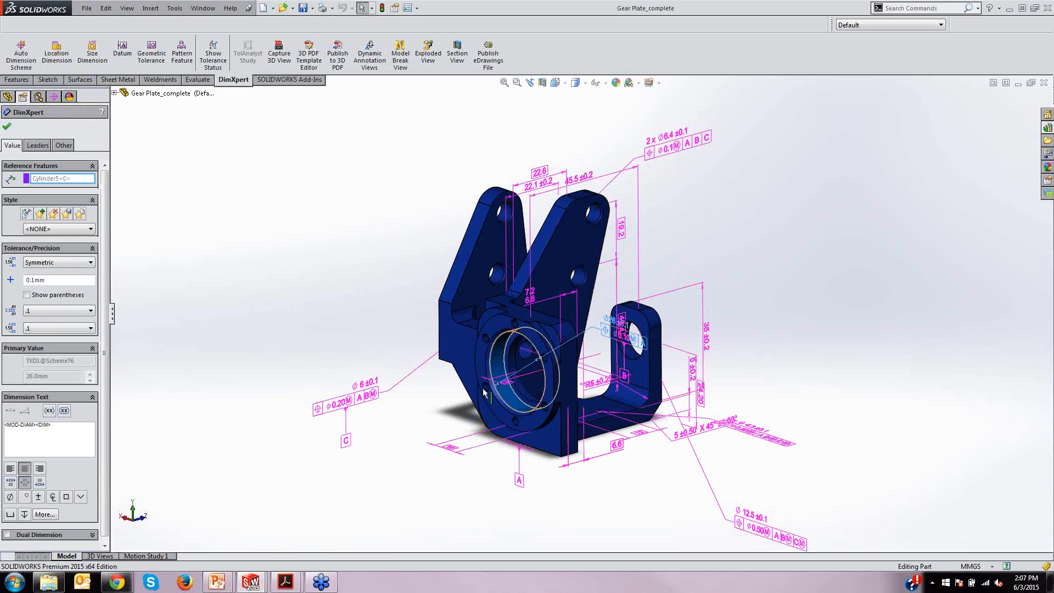
click(368, 299)
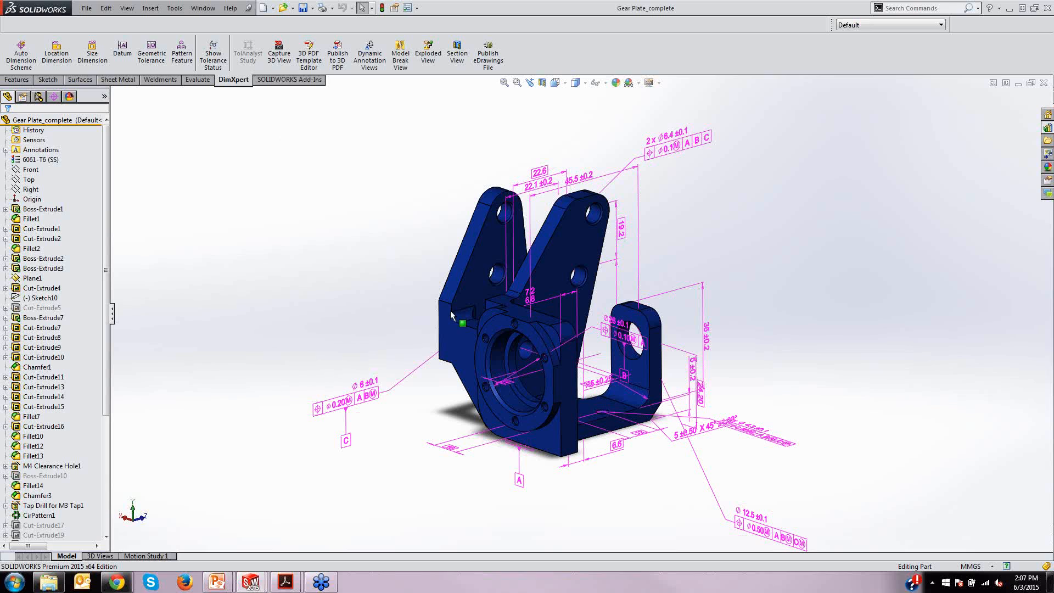
mouse_move(748, 359)
mouse_down()
mouse_move(778, 358)
mouse_move(748, 344)
mouse_up()
key(Escape)
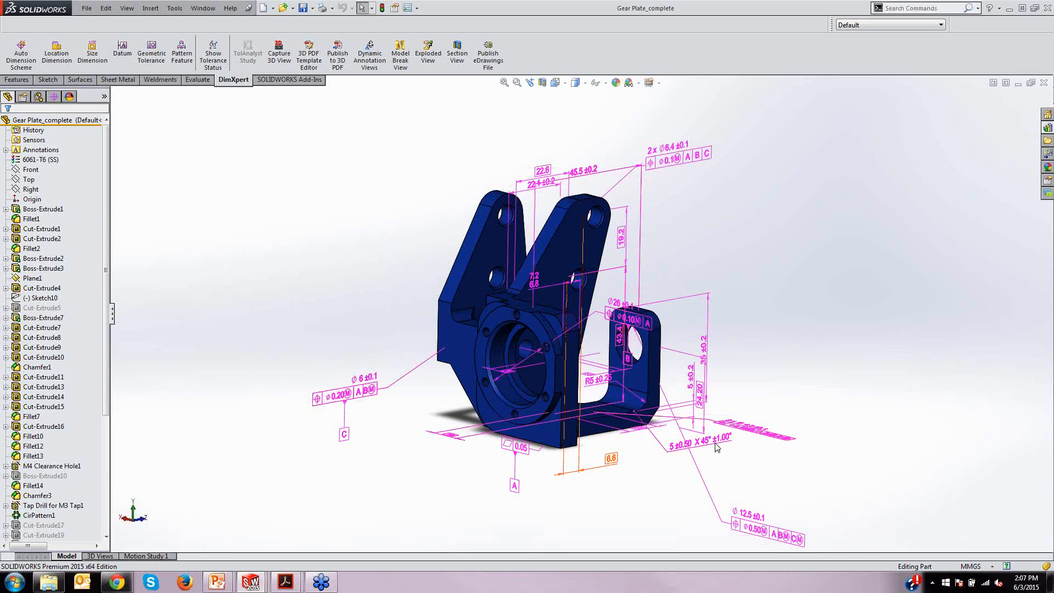
mouse_move(448, 462)
middle_down()
mouse_move(464, 477)
mouse_move(343, 469)
middle_up()
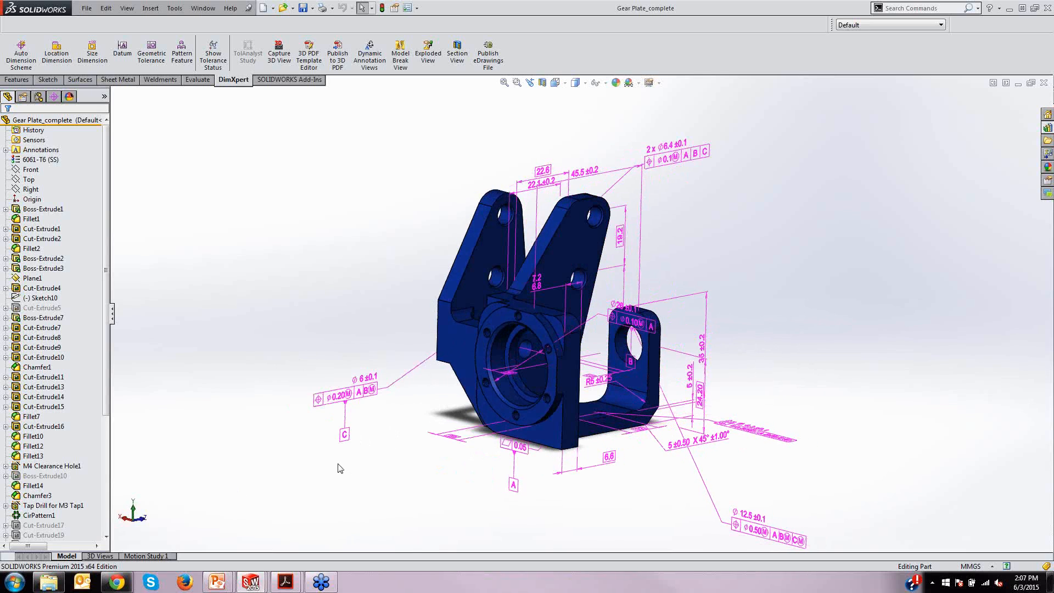
Switch to the gear assembly and inspect how the gears, pins and shafts mount on the gear plate
key(ctrl+Tab)
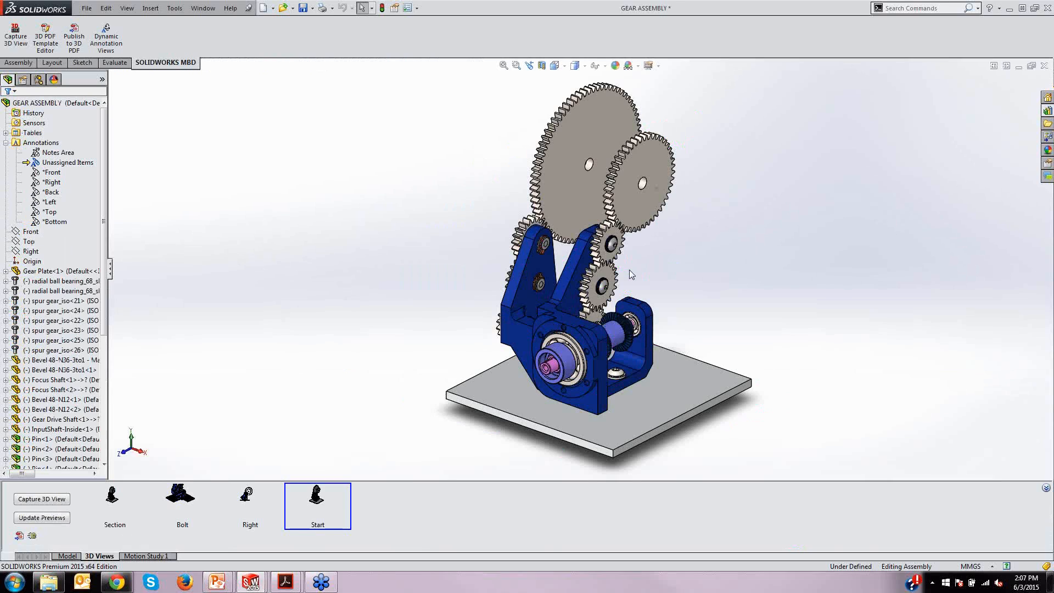
middle_drag(640, 284, 602, 252)
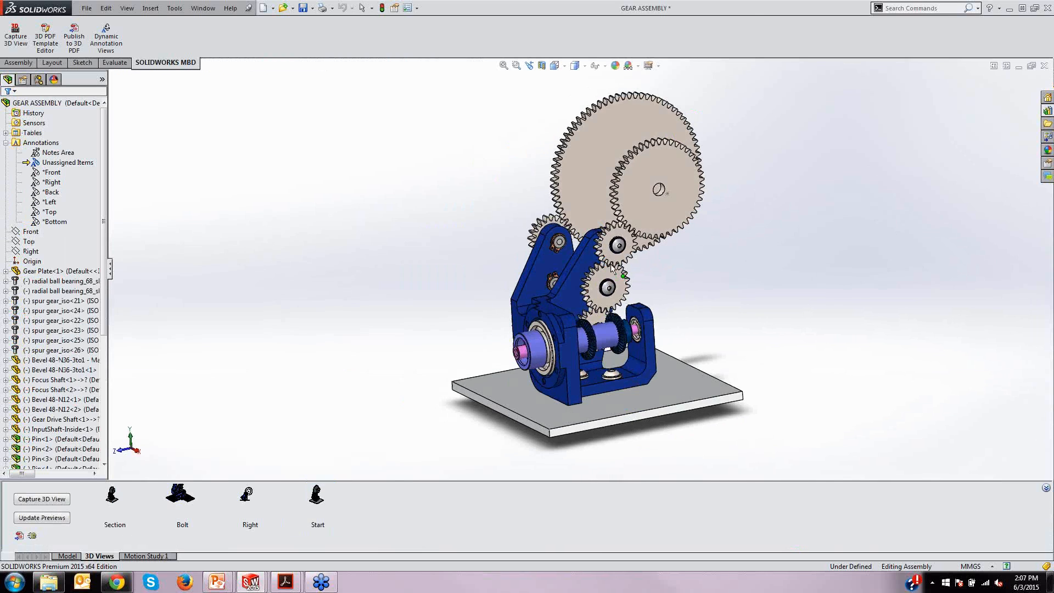
scroll(601, 252, down, 3)
scroll(602, 252, down, 2)
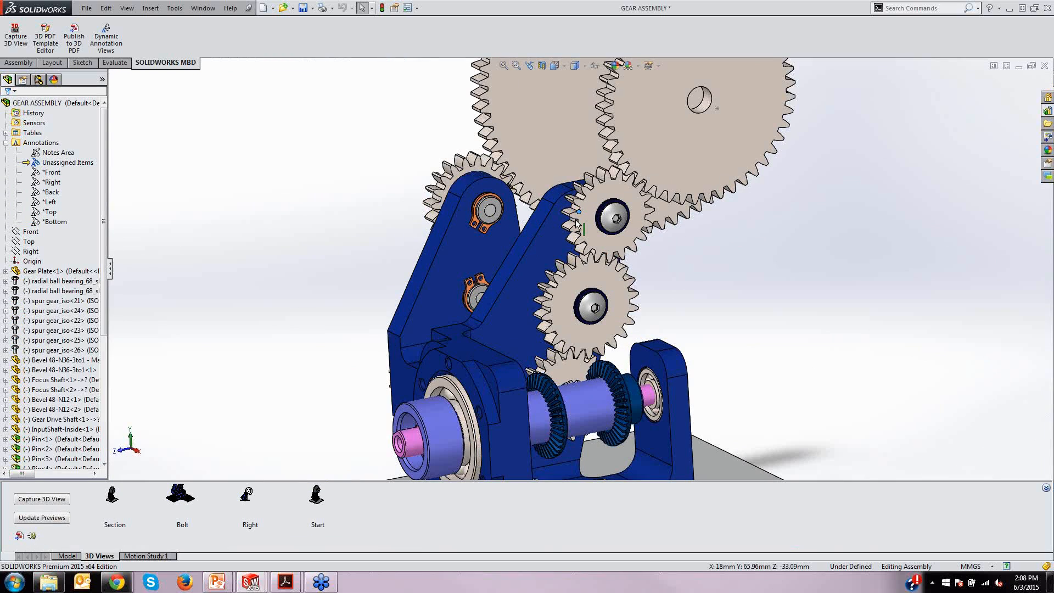
drag(571, 202, 570, 220)
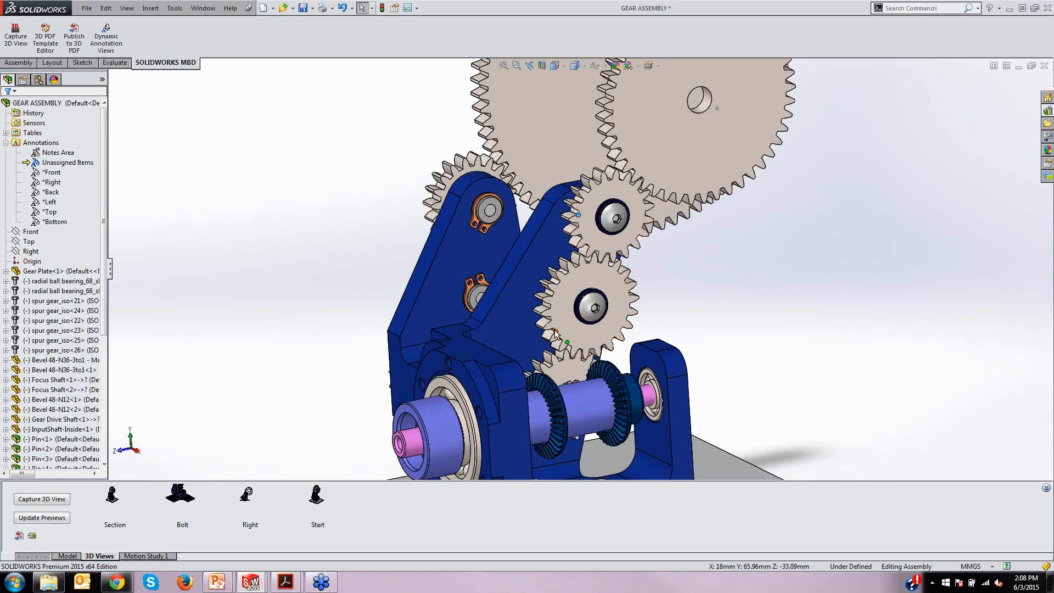
scroll(556, 333, up, 3)
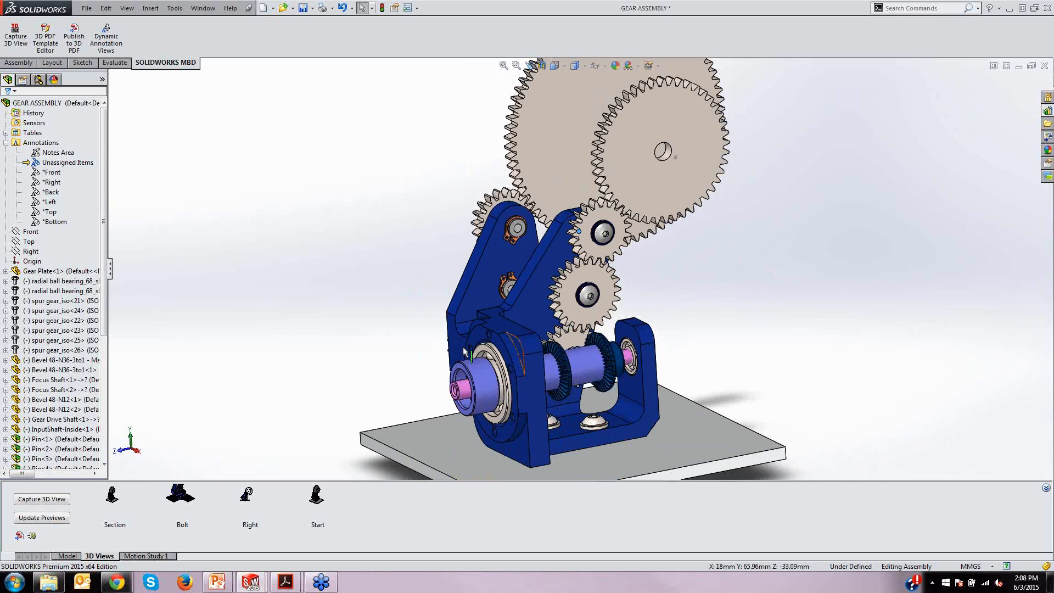
scroll(468, 368, up, 3)
Activate the saved Bolt 3D view and inspect the sectioned shaft, bearing and base bolts
double_click(182, 498)
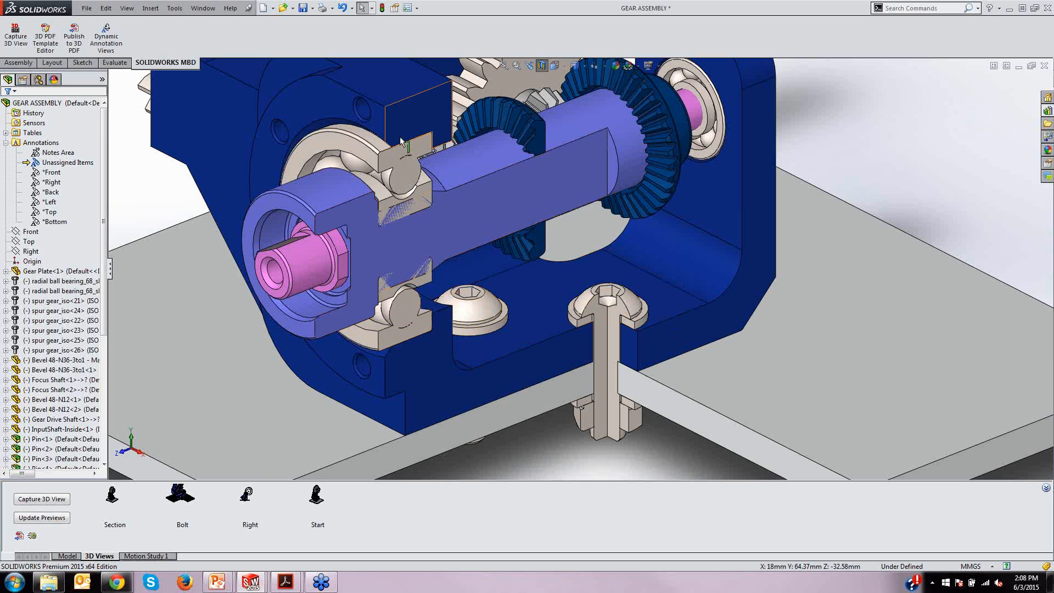
scroll(412, 257, up, 1)
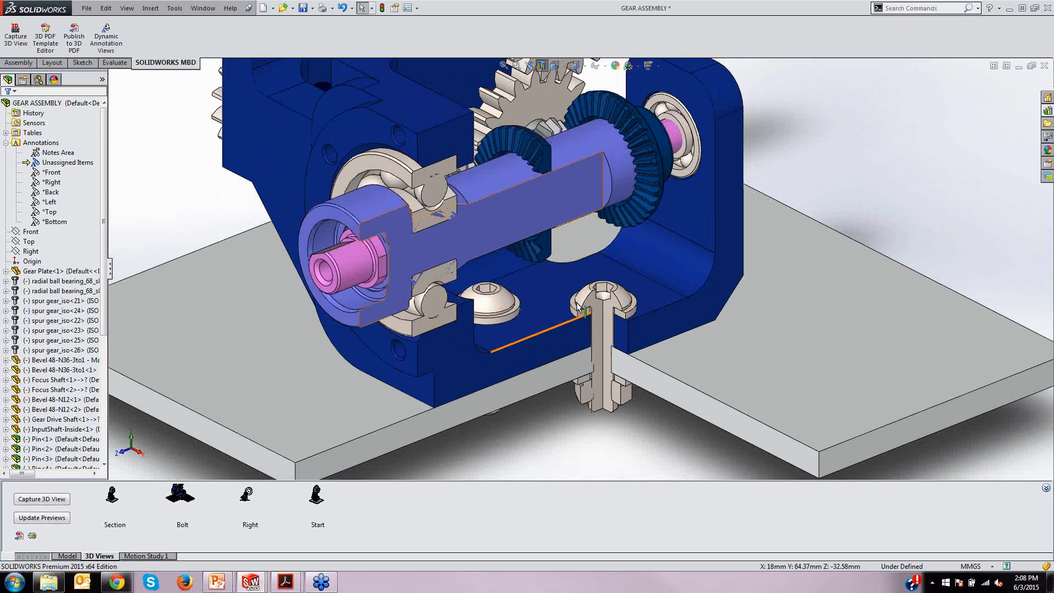
scroll(579, 307, up, 3)
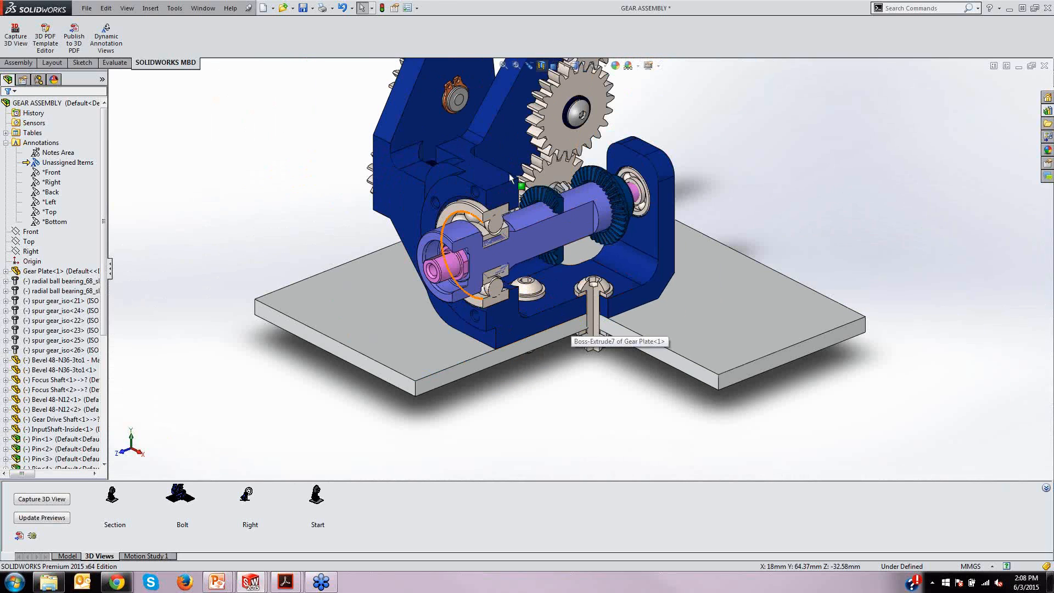
scroll(602, 275, up, 2)
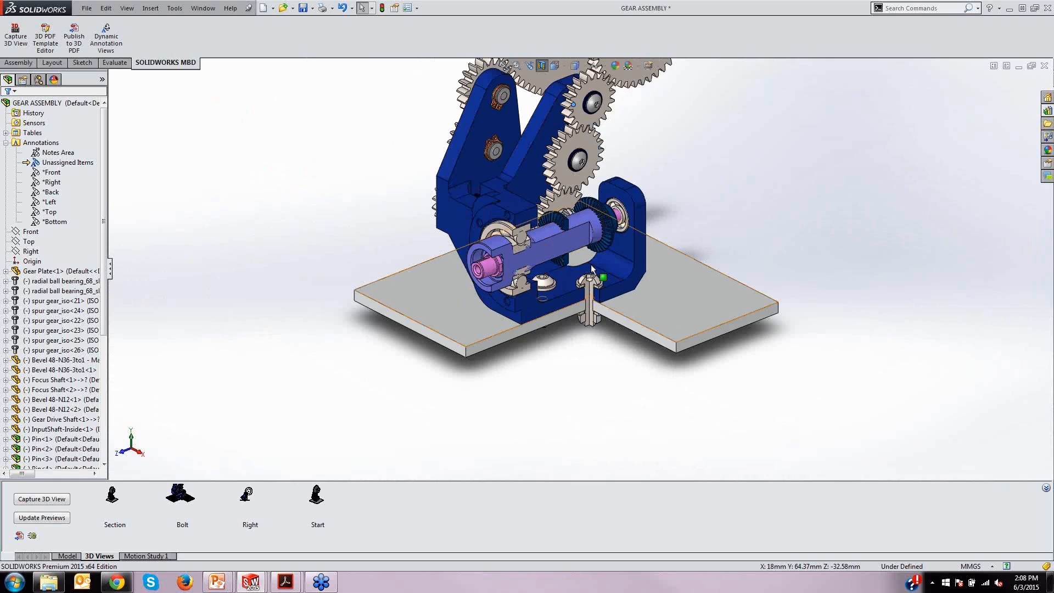
scroll(587, 286, up, 3)
scroll(577, 175, down, 3)
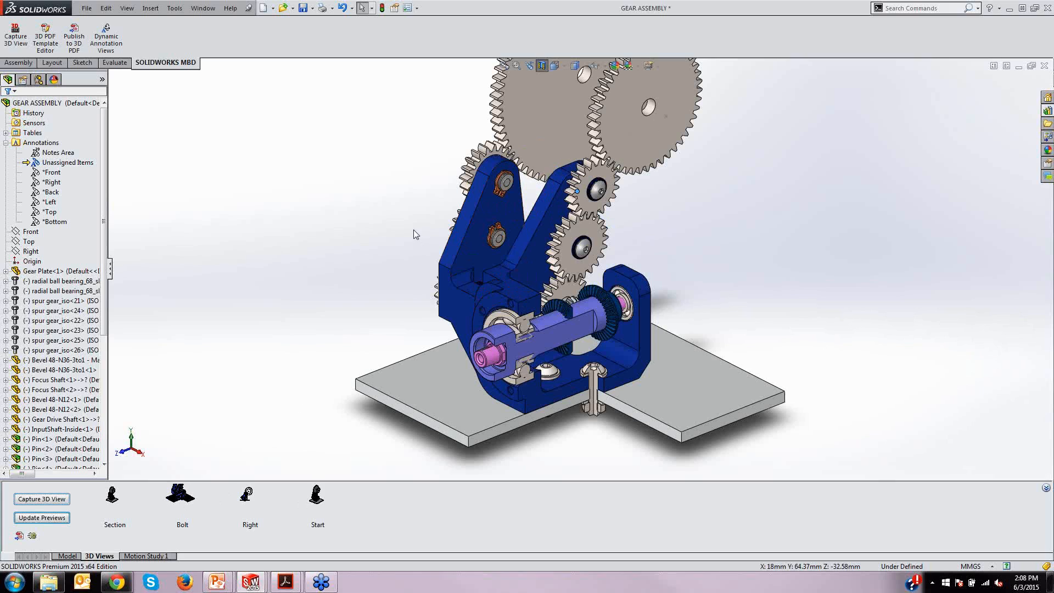
Switch to the undimensioned Gear Plate part and look over its front bore and base
key(ctrl+Tab)
key(ctrl+Tab)
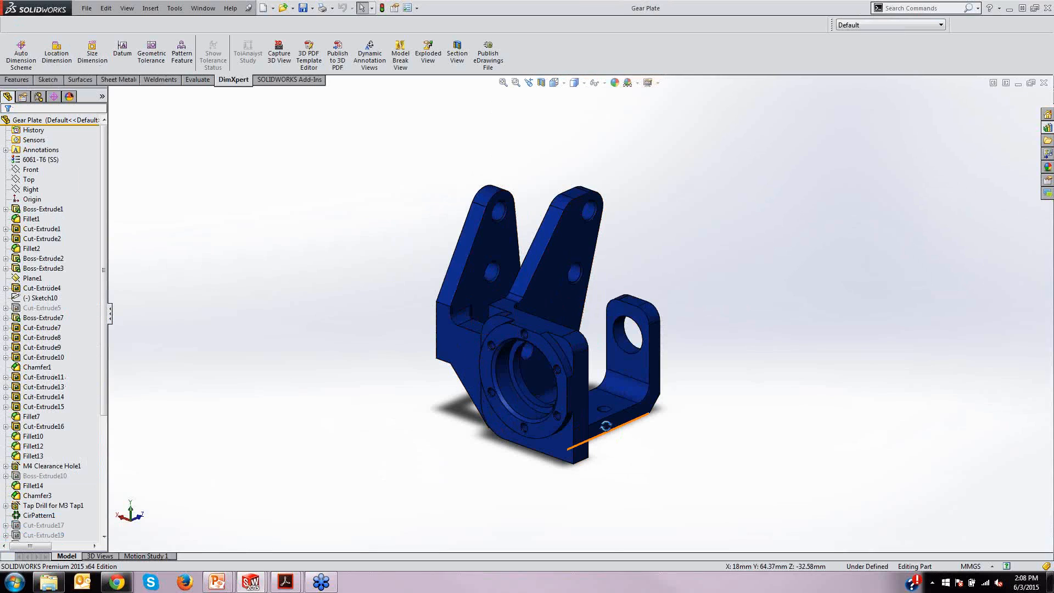
middle_drag(605, 425, 636, 415)
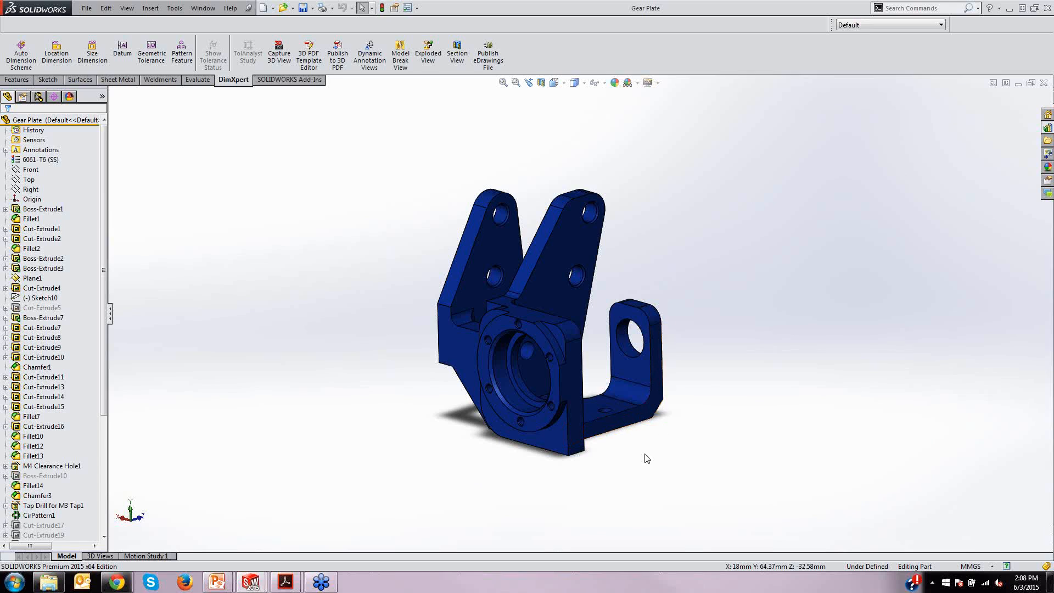
mouse_move(645, 454)
middle_down()
mouse_move(603, 470)
mouse_move(632, 464)
middle_up()
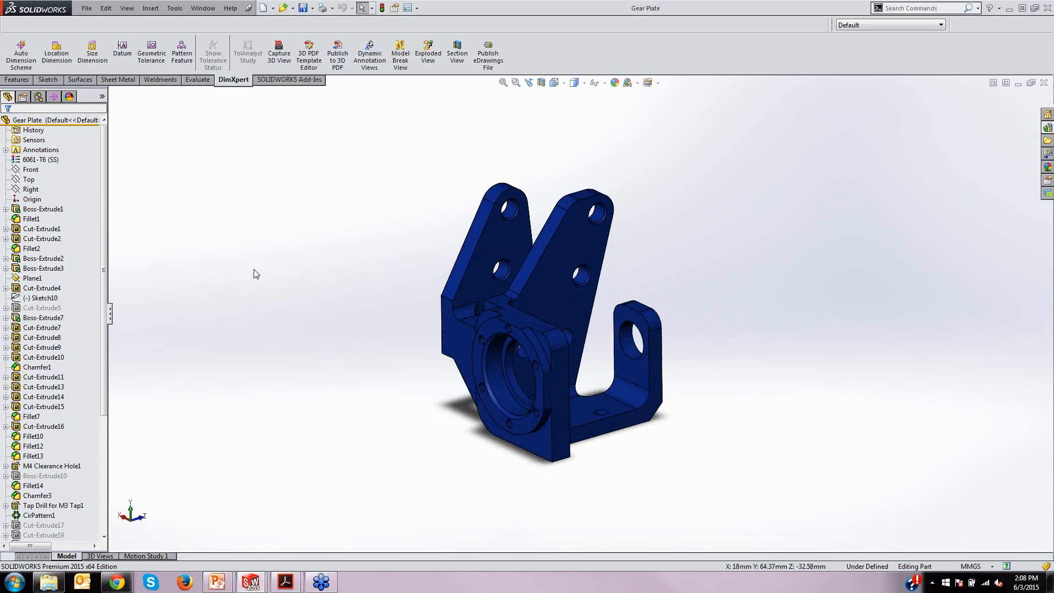
Start an Auto Dimension Scheme for the part and set the Polar pattern dimensioning value to 5
click(53, 98)
click(6, 111)
click(69, 245)
text(5)
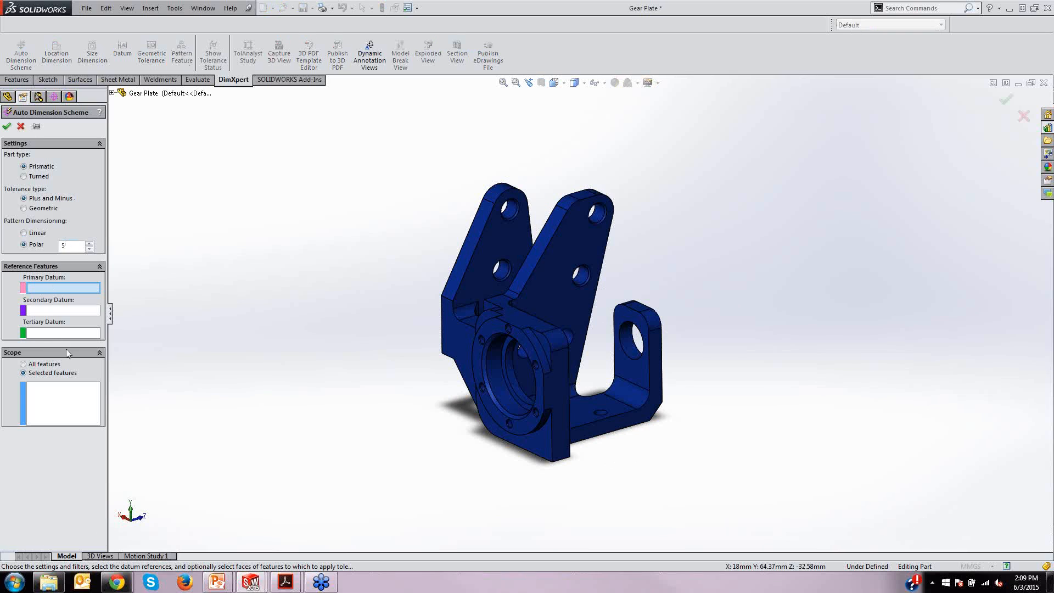
Use the plate's flat underside as primary datum and the large bearing bore as secondary datum, with the Geometric tolerance type
middle_drag(433, 482, 415, 315)
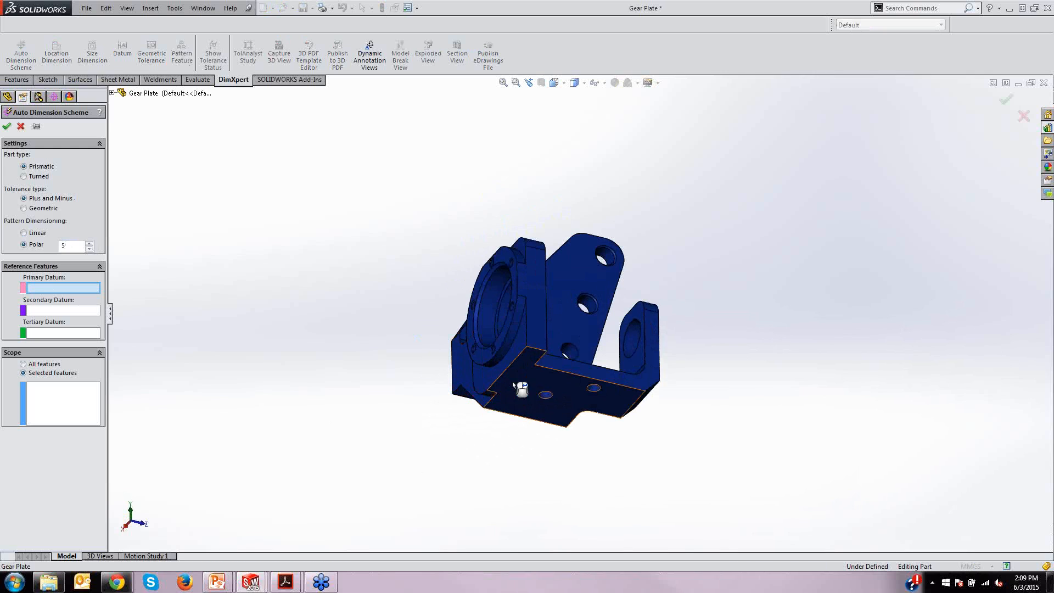
click(514, 386)
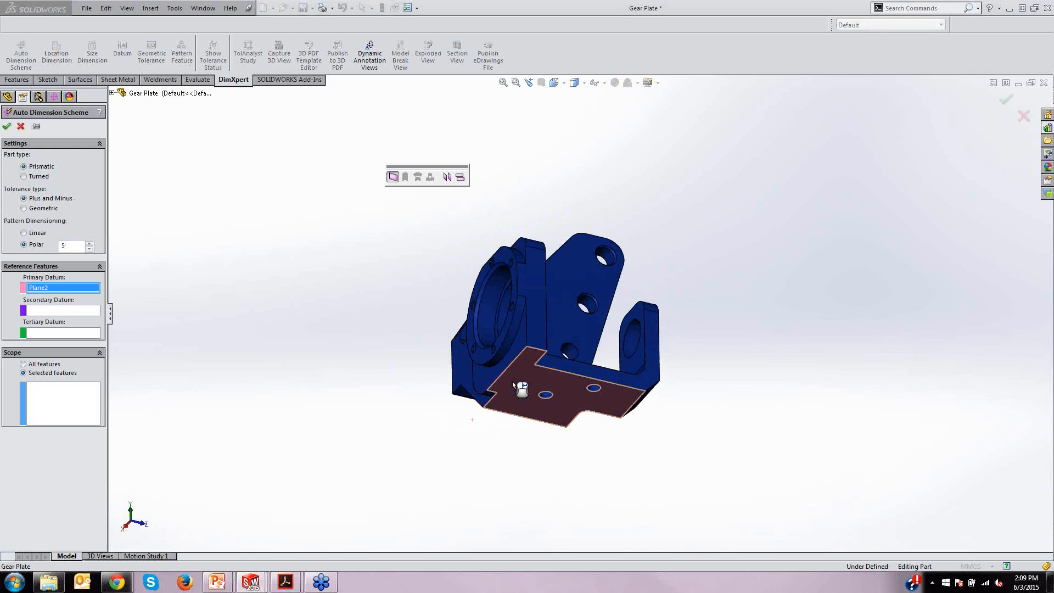
click(491, 319)
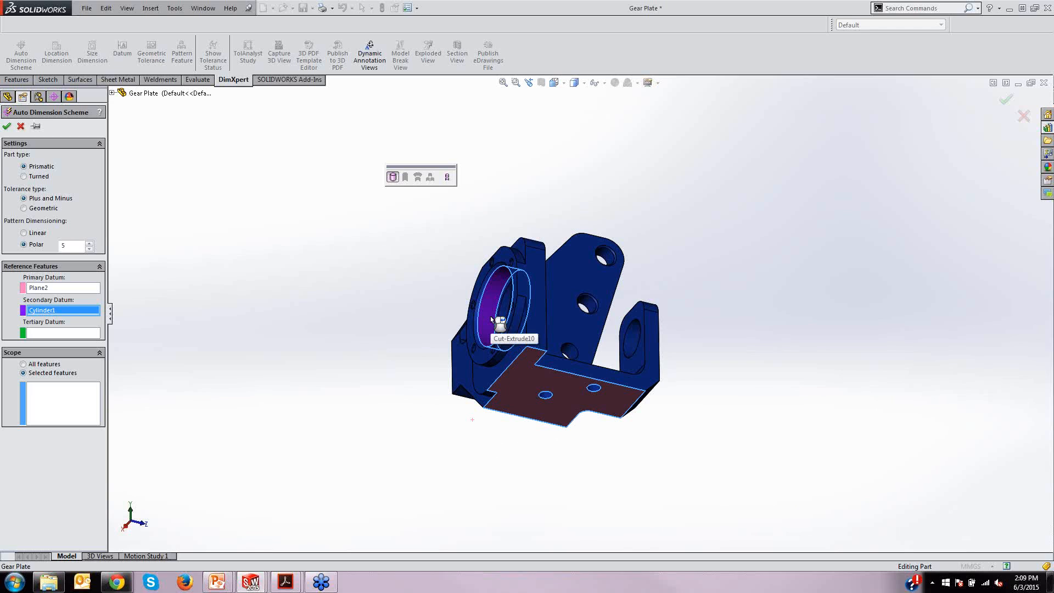
click(25, 209)
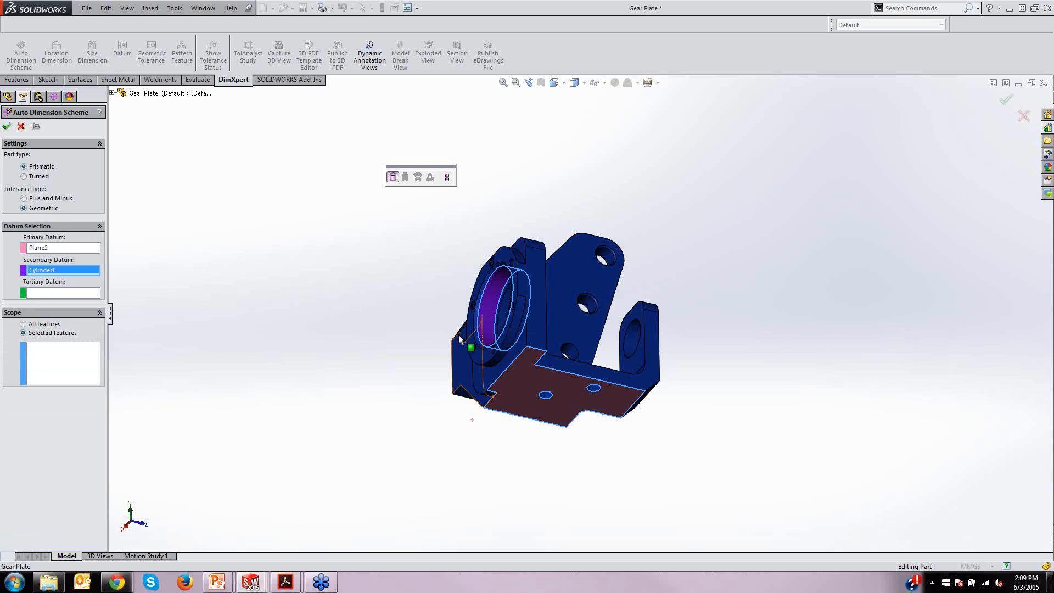
Define the tertiary datum as a compound hole from the two aligned 6 mm holes in the upright arms
middle_drag(410, 299, 513, 475)
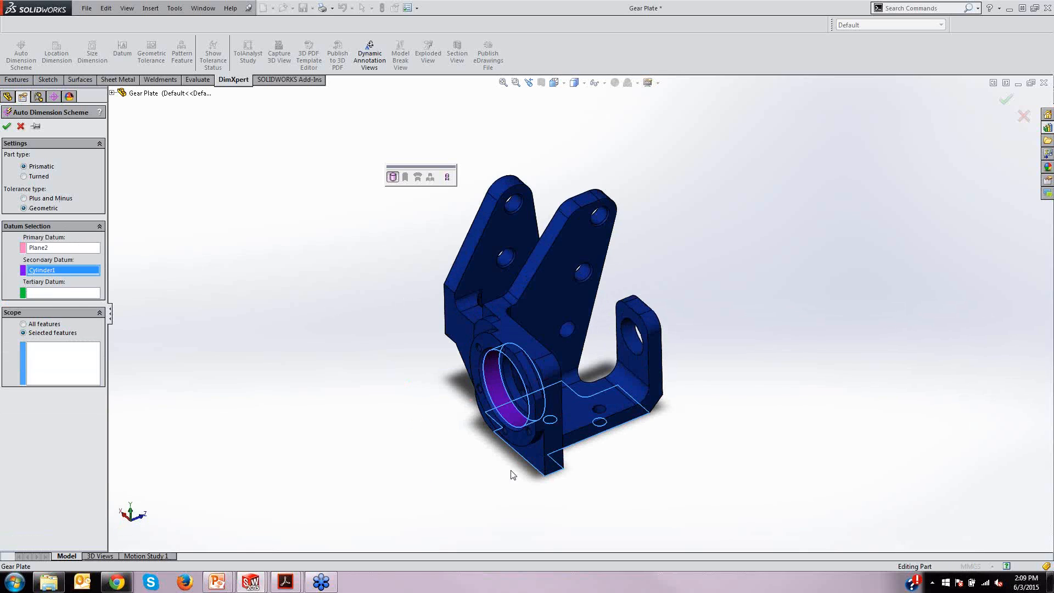
click(68, 295)
middle_drag(407, 471, 343, 471)
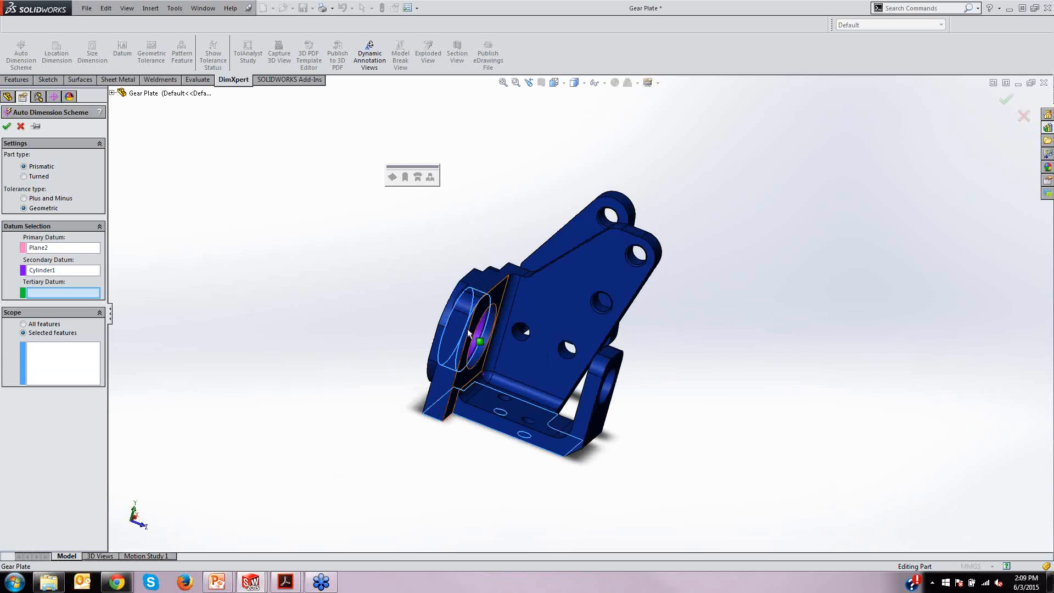
scroll(467, 328, down, 3)
click(547, 381)
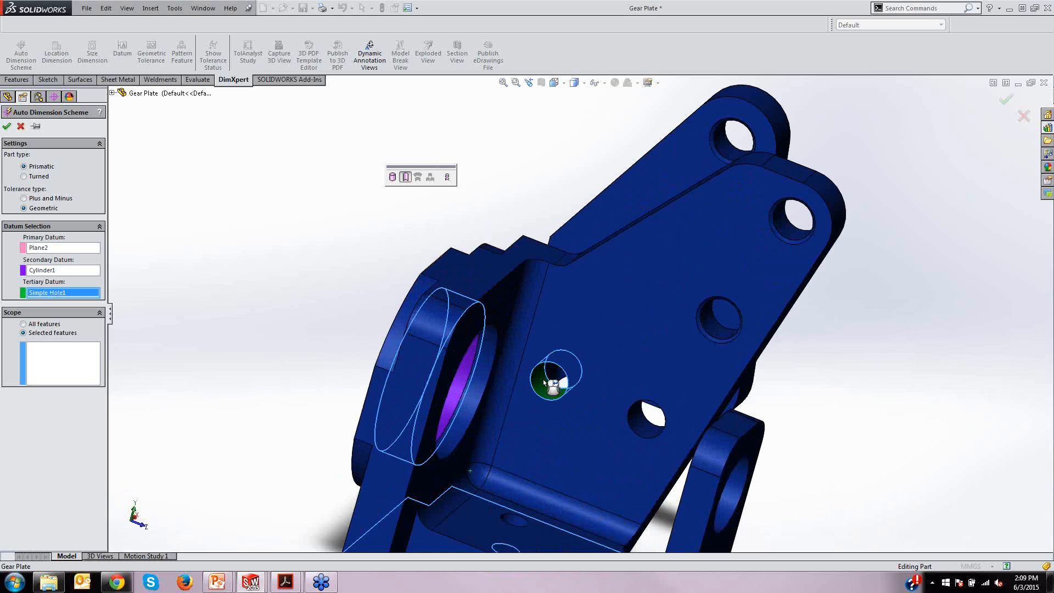
click(451, 182)
scroll(527, 357, up, 4)
middle_drag(727, 443, 663, 424)
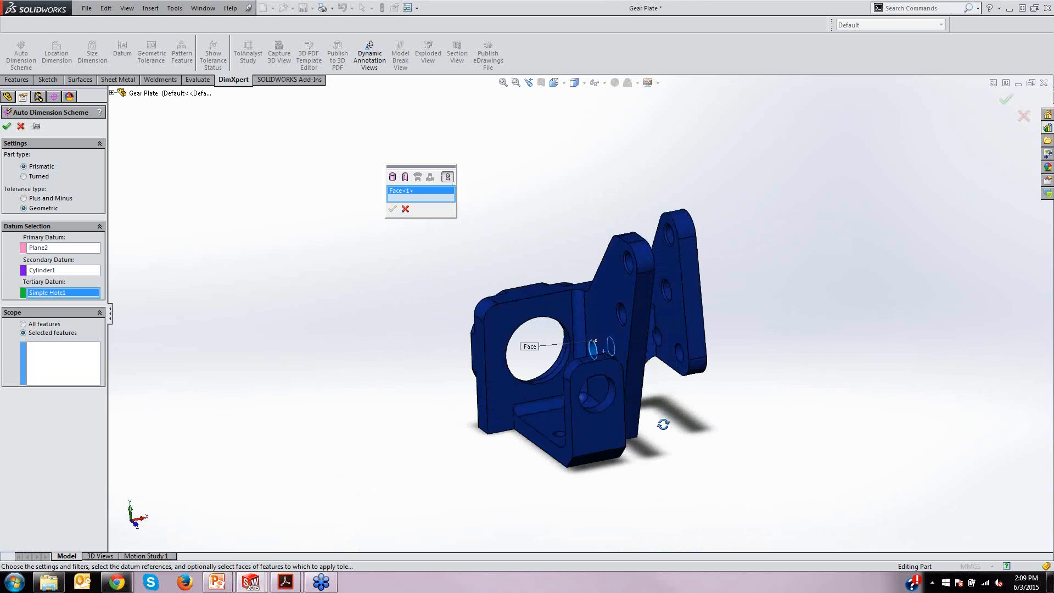
scroll(678, 362, down, 6)
click(614, 294)
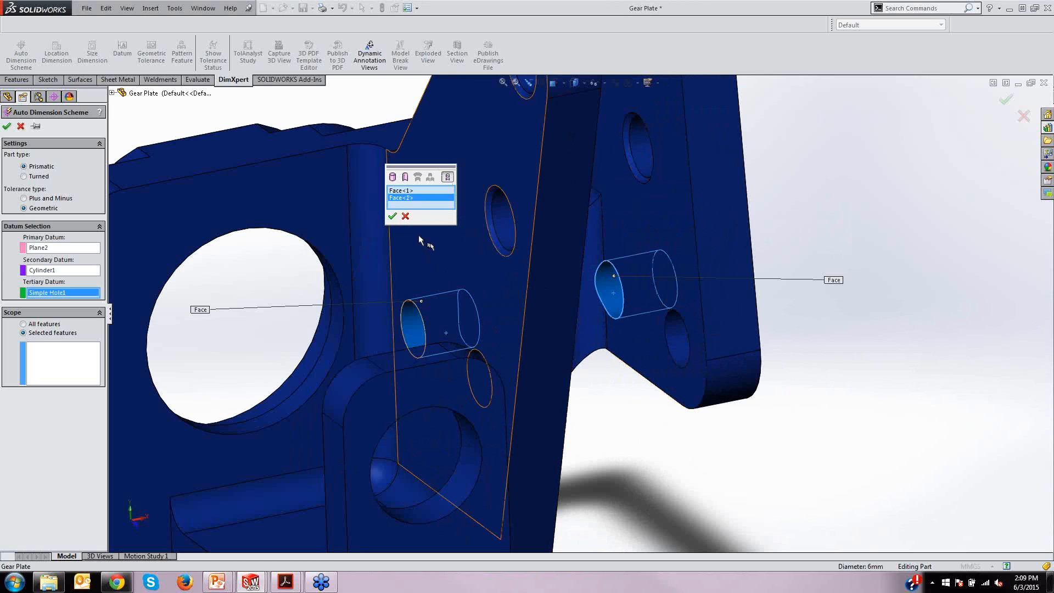
click(392, 216)
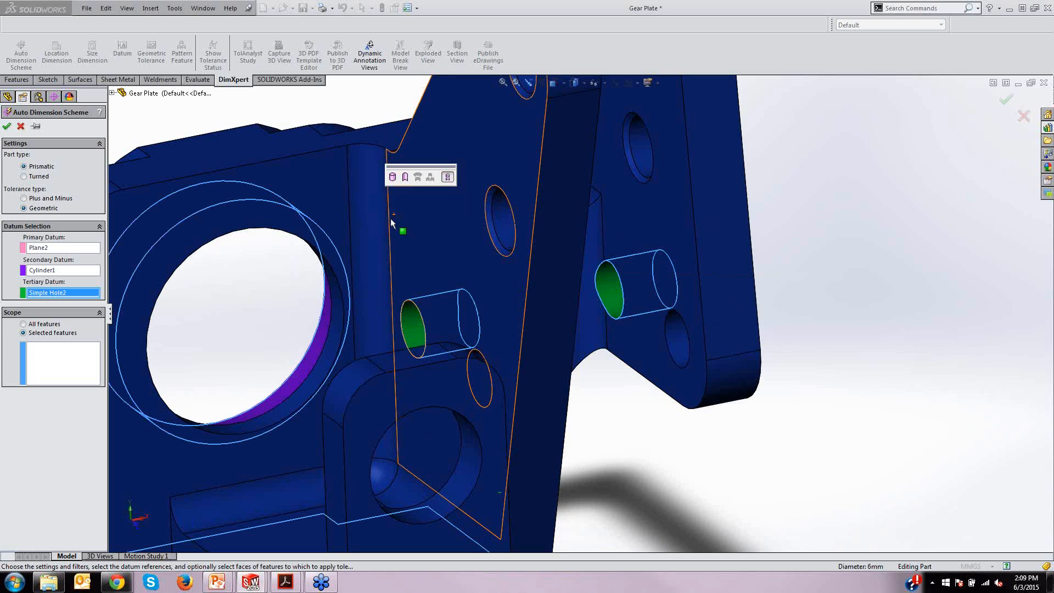
Limit the scope to the base's two-hole pattern and the large hole in the small upright lug, and generate the dimension scheme
click(70, 371)
scroll(212, 424, up, 5)
middle_drag(406, 428, 507, 494)
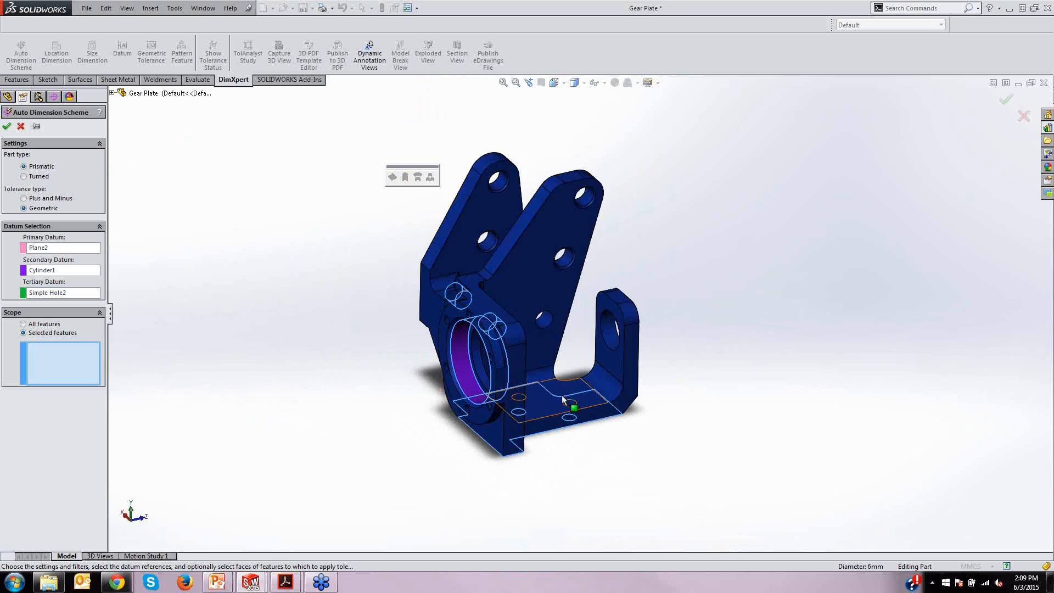
scroll(590, 417, down, 6)
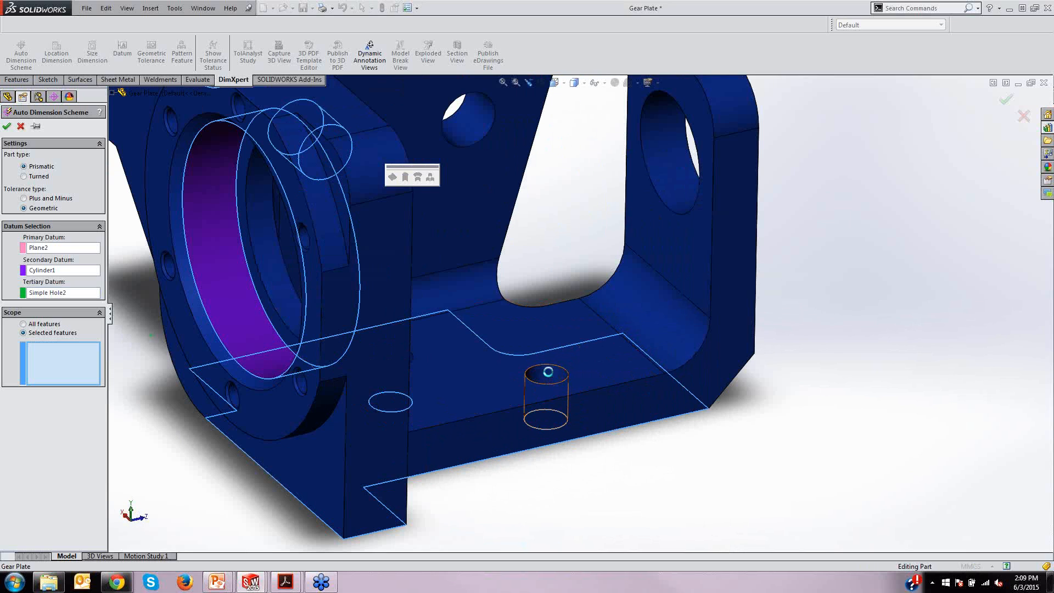
click(550, 377)
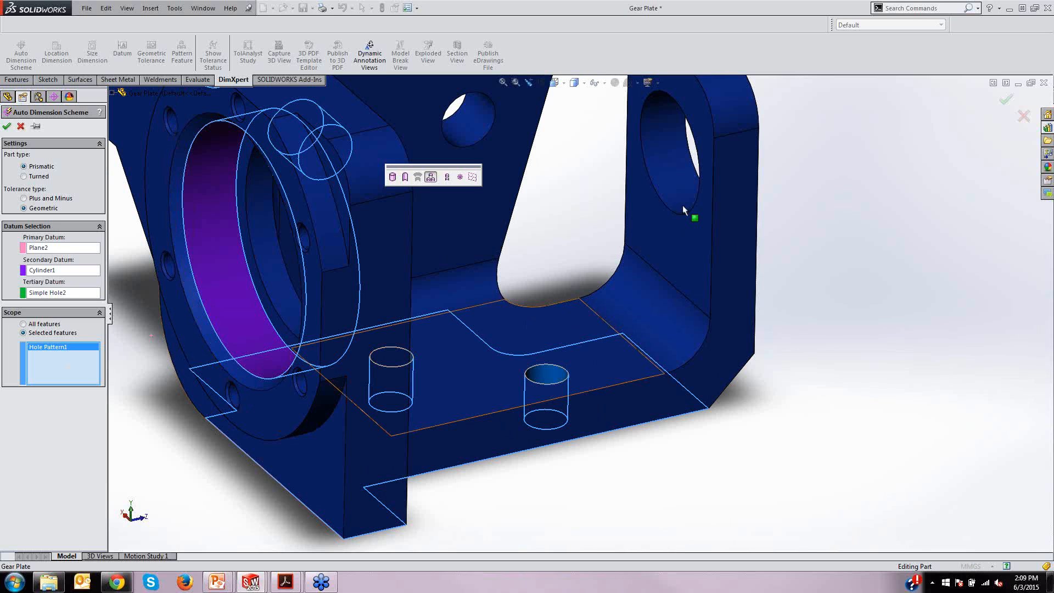
click(676, 170)
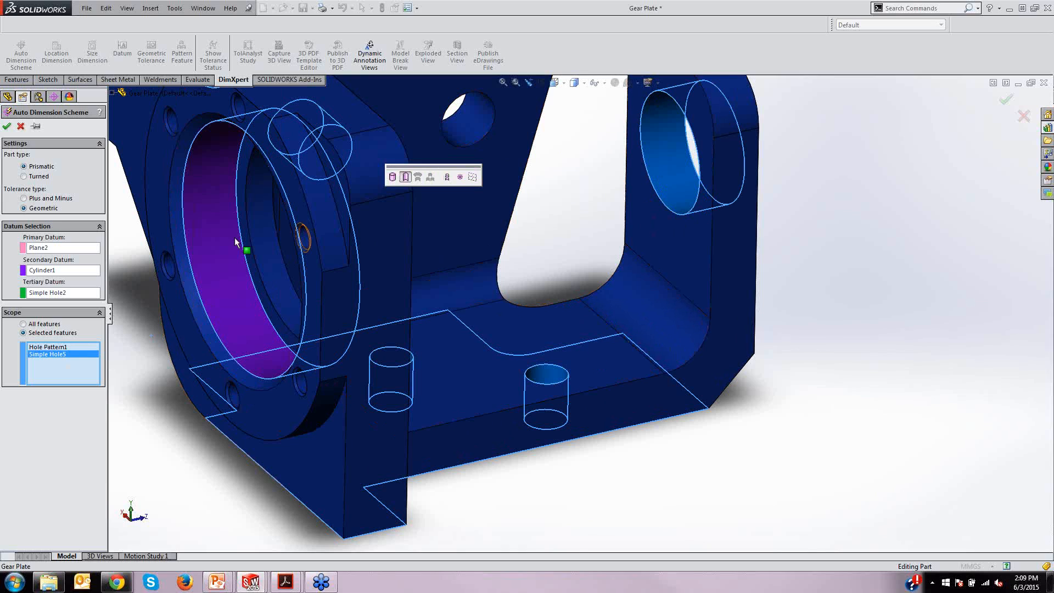
click(6, 125)
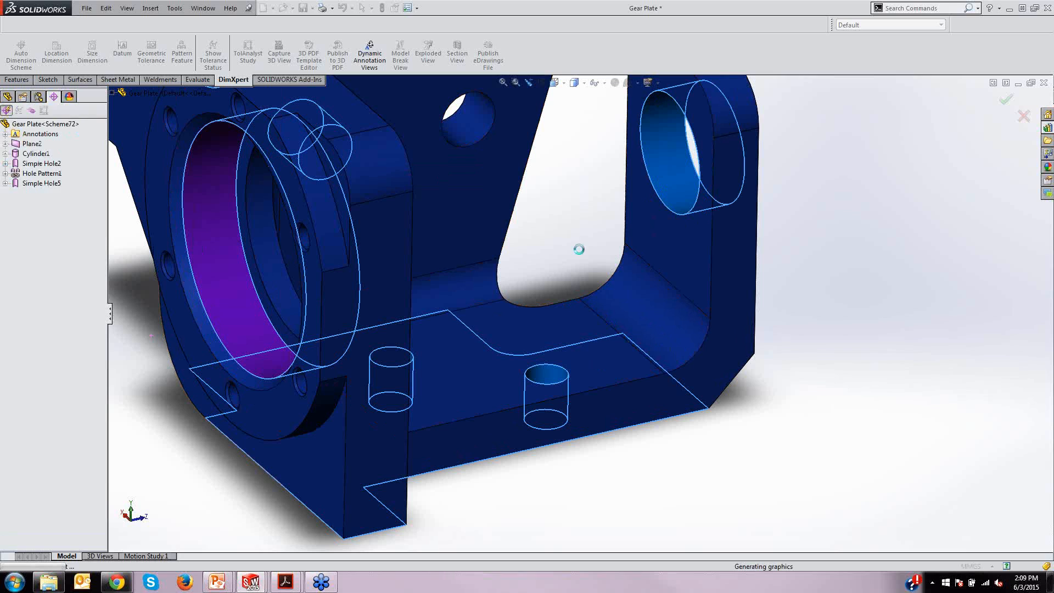
Inspect the generated datum and tolerance callouts and the tolerance status of the part's features from several angles
mouse_move(600, 346)
middle_down()
mouse_move(641, 365)
mouse_move(699, 368)
mouse_move(676, 386)
middle_up()
scroll(679, 388, up, 3)
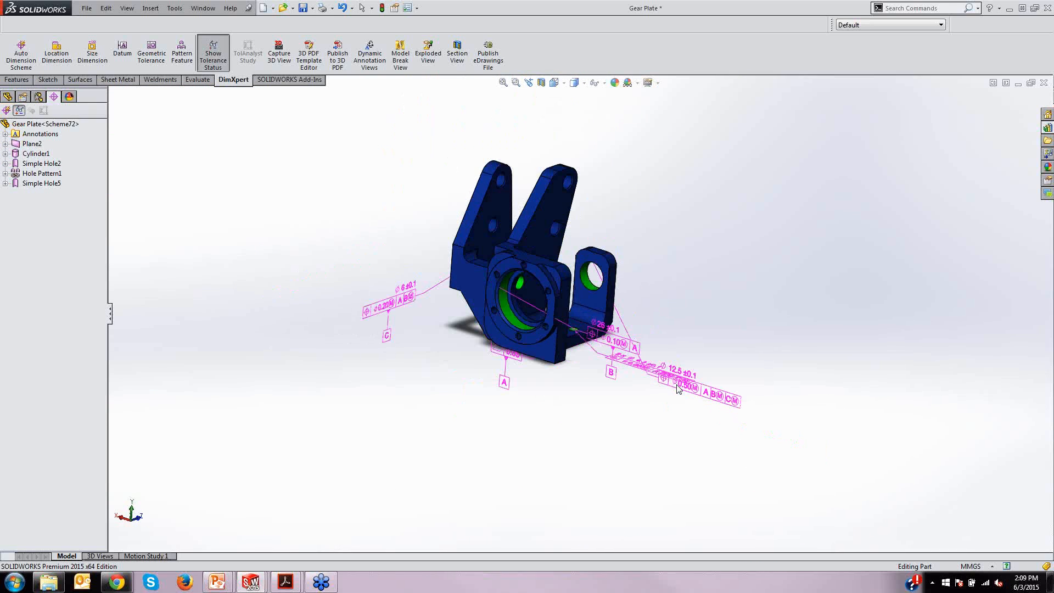
middle_drag(653, 267, 623, 259)
scroll(412, 336, down, 3)
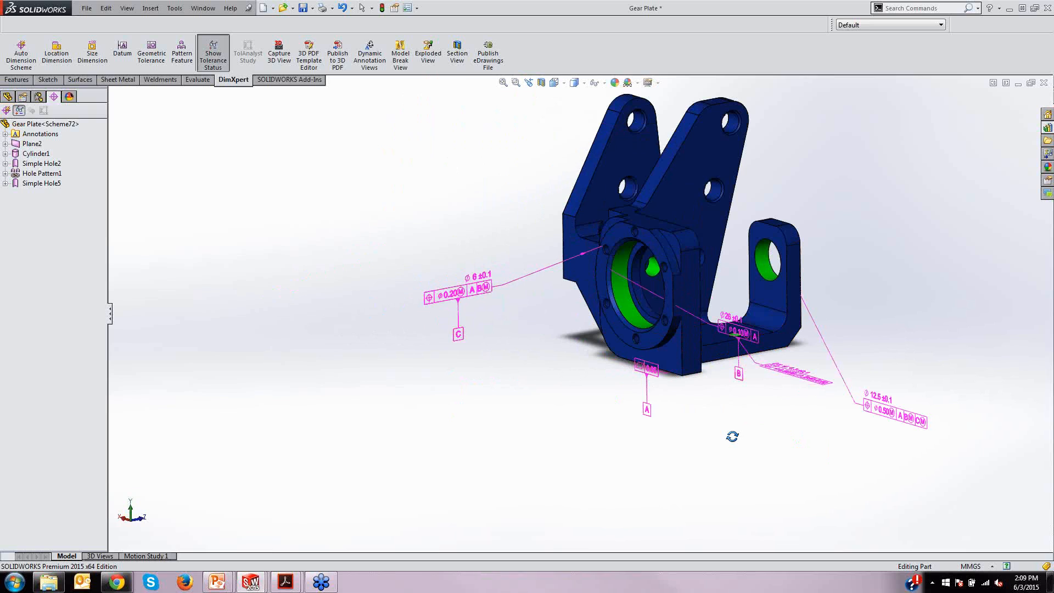
mouse_move(732, 436)
middle_down()
mouse_move(725, 388)
mouse_move(718, 414)
mouse_move(727, 431)
middle_up()
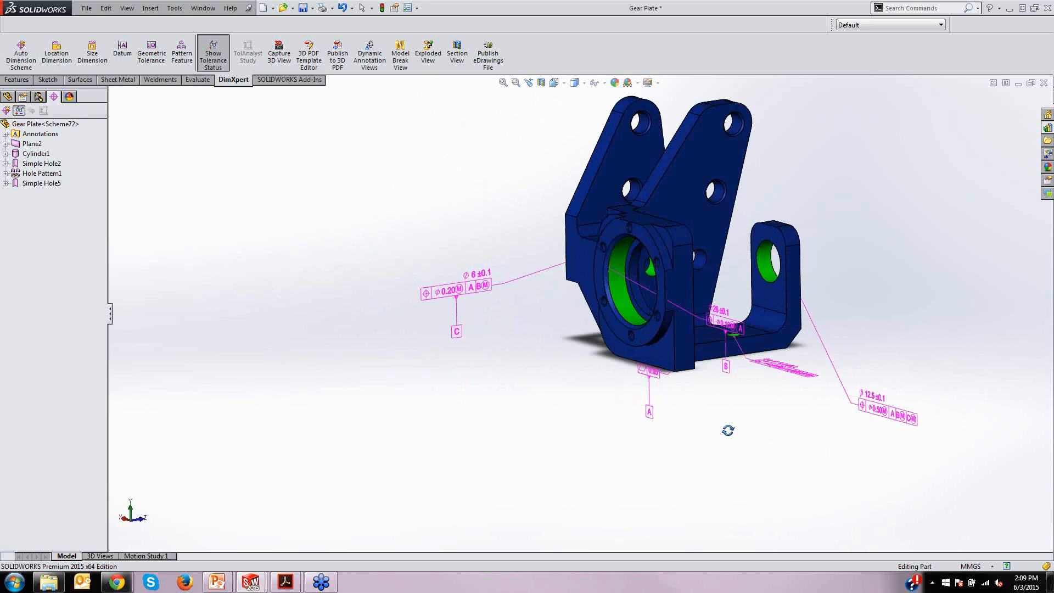
scroll(703, 192, down, 2)
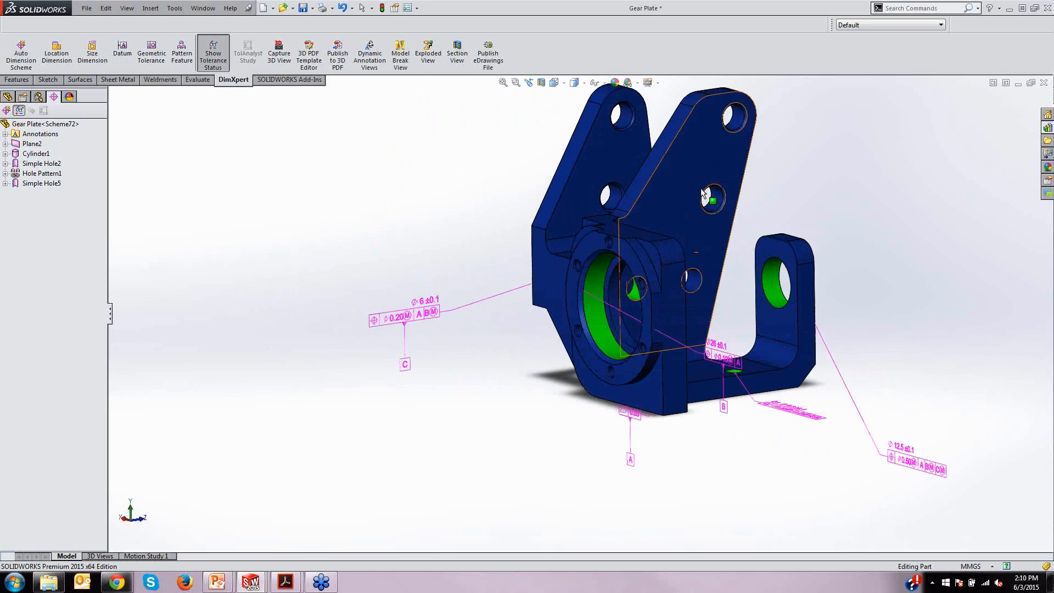
scroll(703, 193, down, 2)
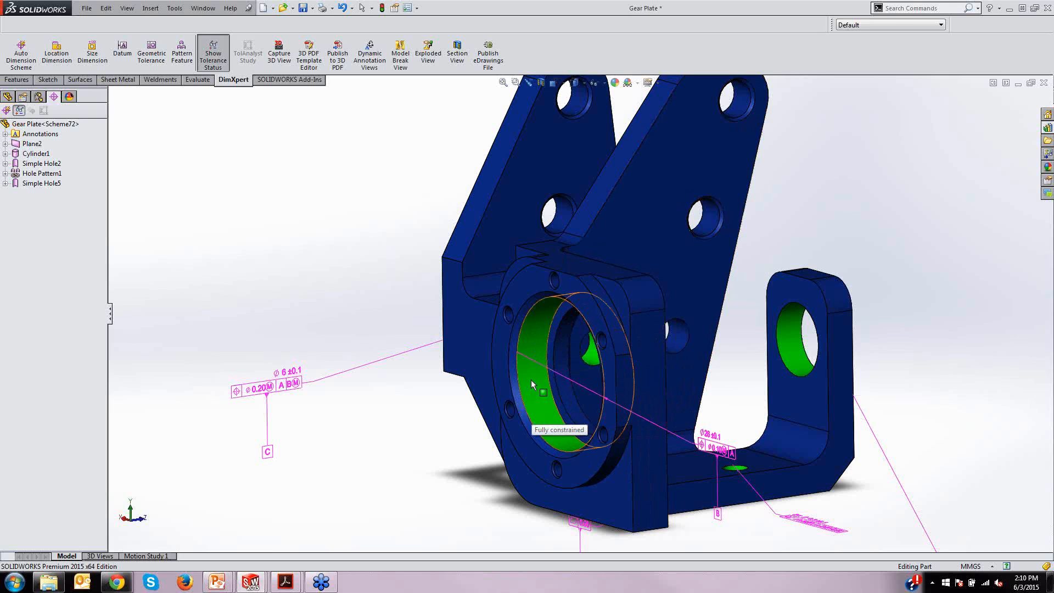
mouse_move(587, 356)
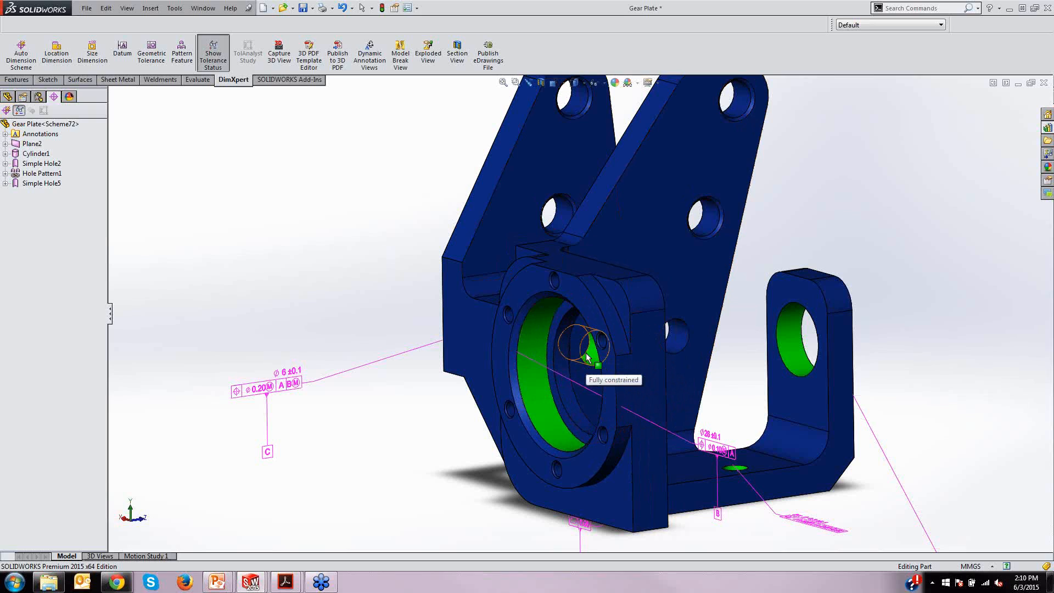
mouse_move(784, 396)
middle_drag(784, 395, 780, 472)
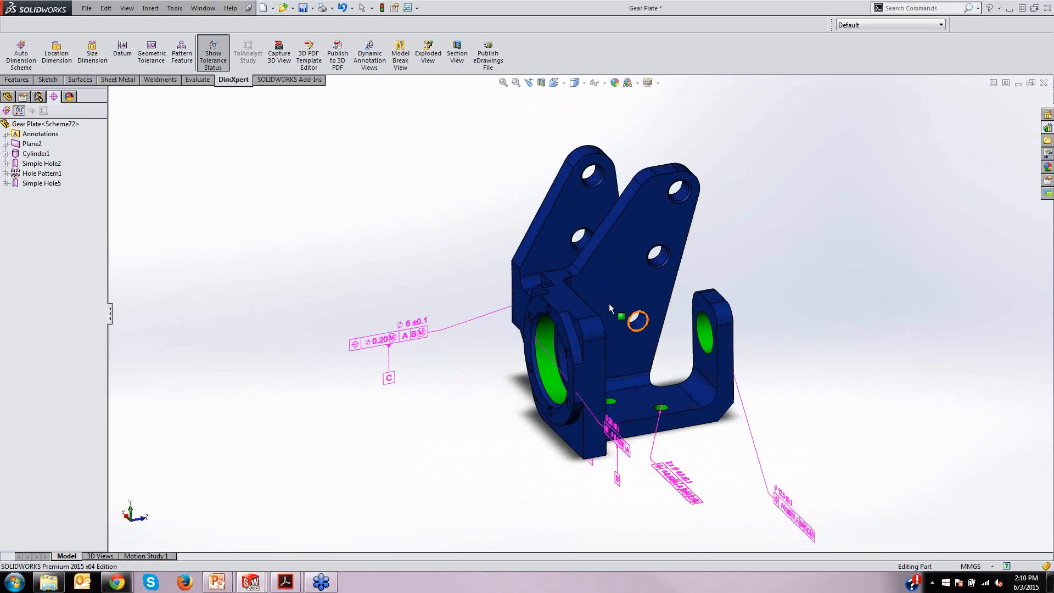
Set the Gear Plate scheme's Tree Display to list all features, datums and tolerances flat
right_click(63, 127)
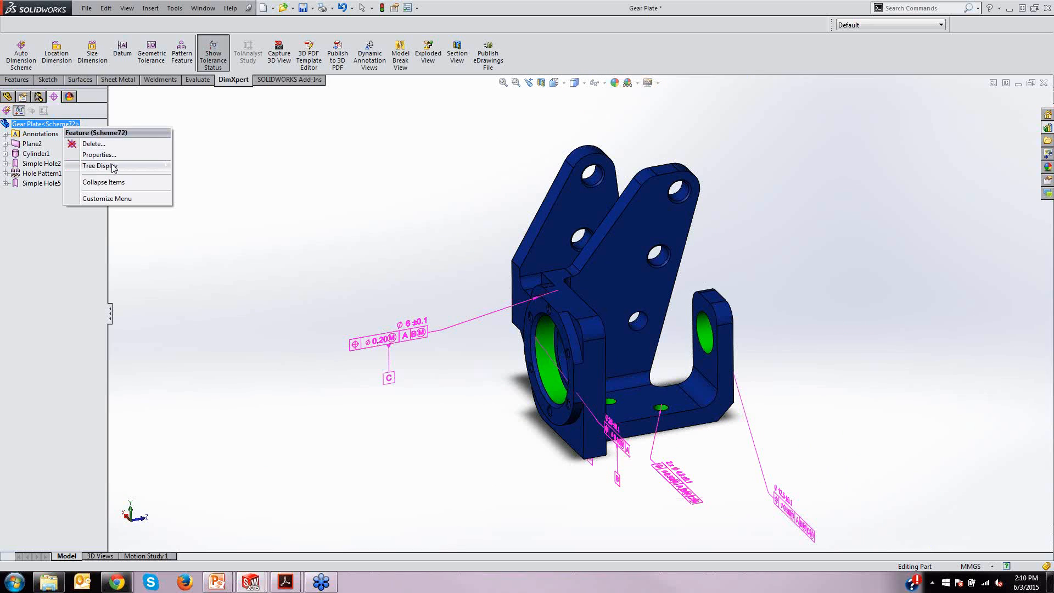
mouse_move(113, 166)
click(192, 167)
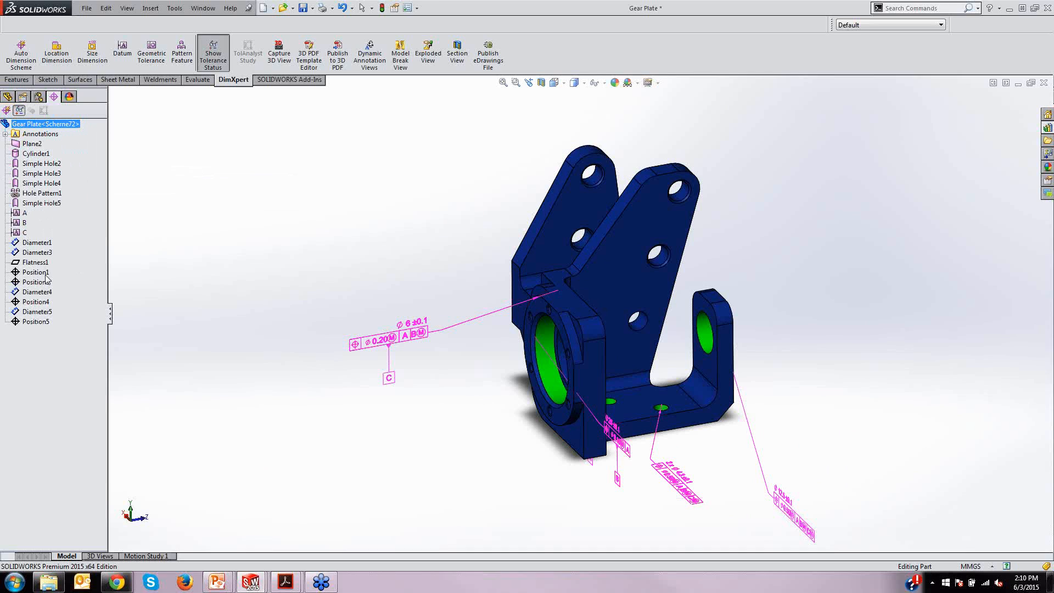
click(396, 244)
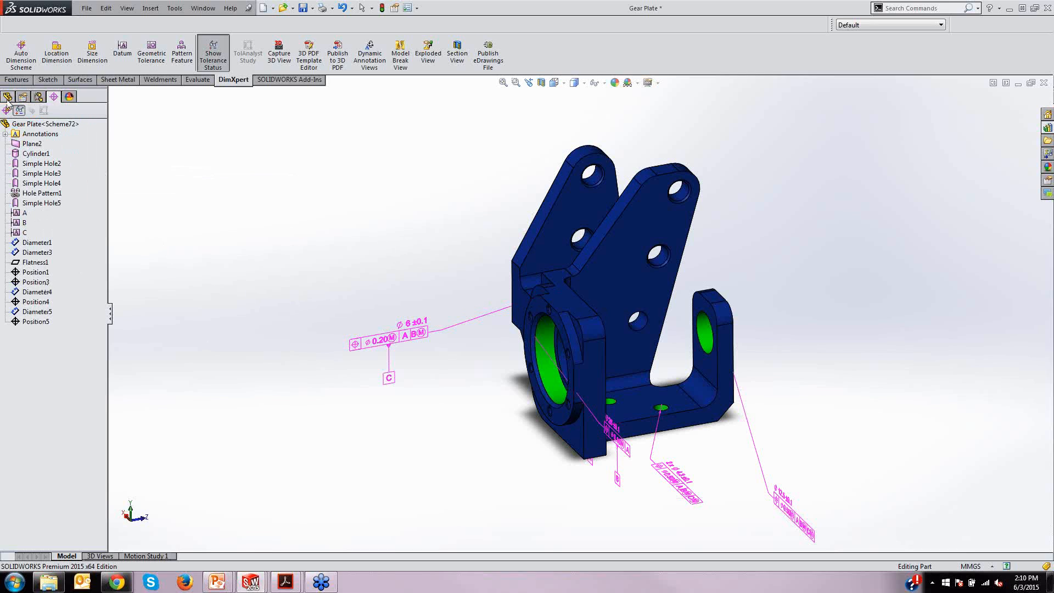
Expand the annotation views and activate and reorient the model to the *Top annotation view
click(5, 134)
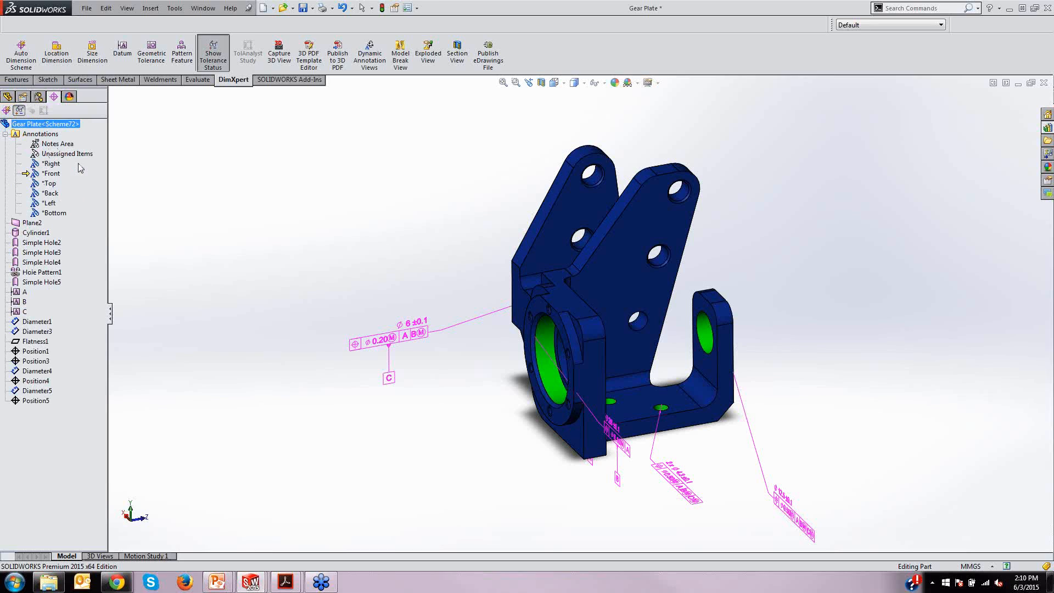
click(52, 184)
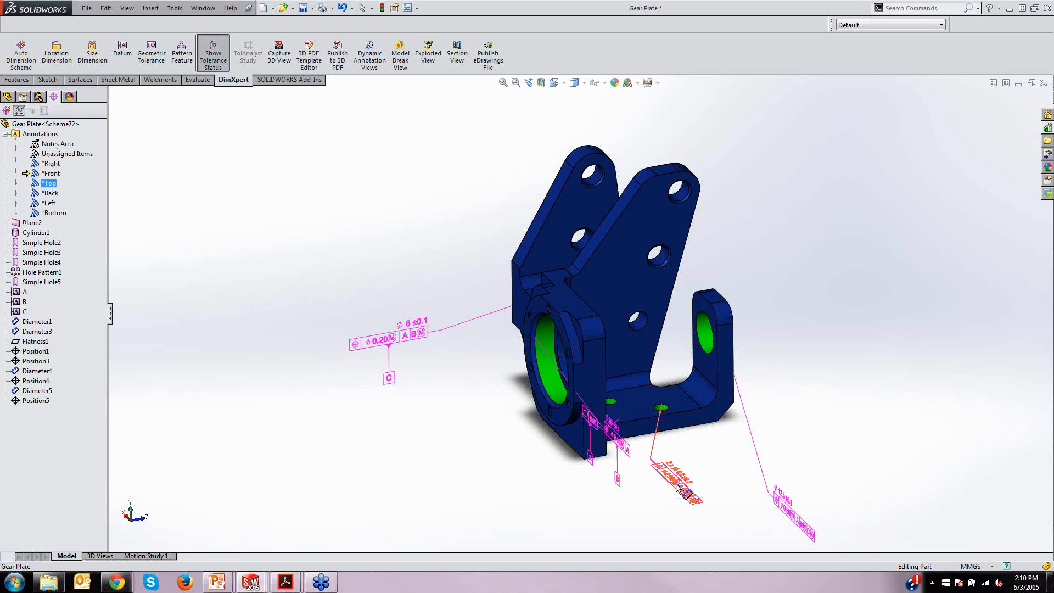
right_click(47, 185)
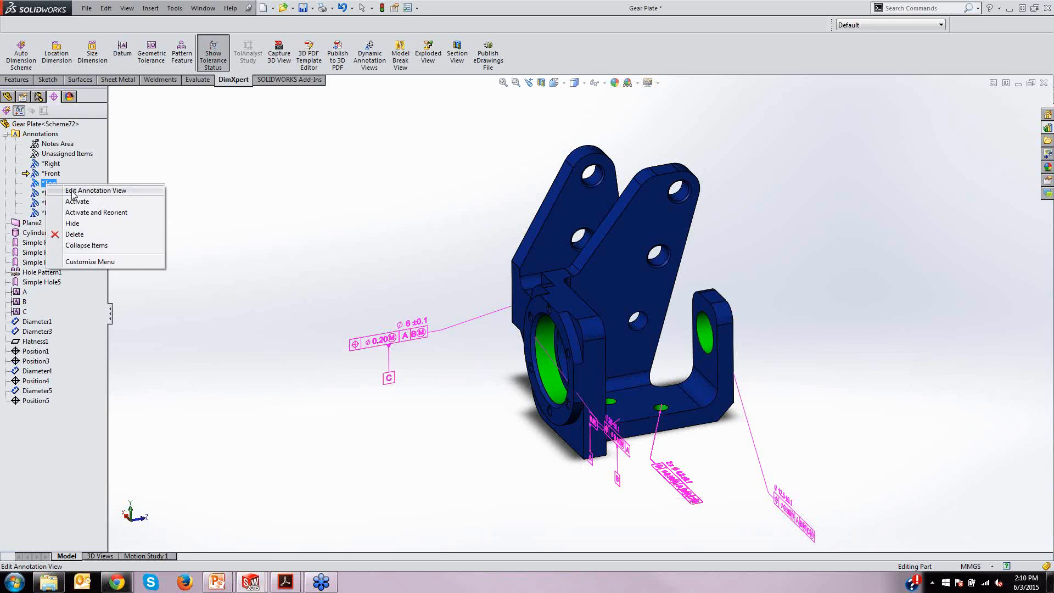
click(82, 213)
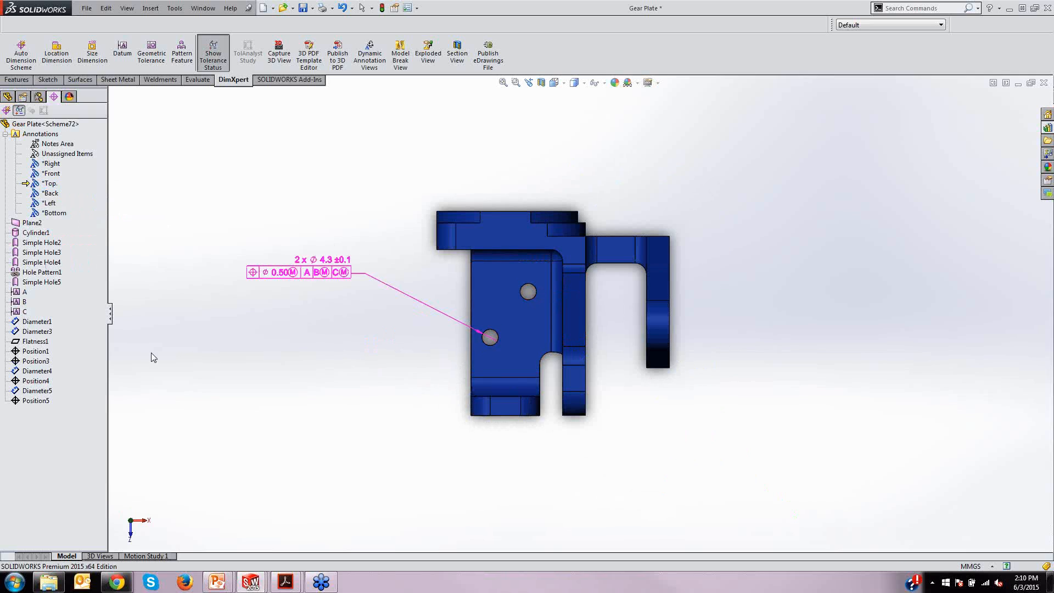
Recreate the basic dimensions for the position tolerance on the base's two-hole pattern
click(34, 401)
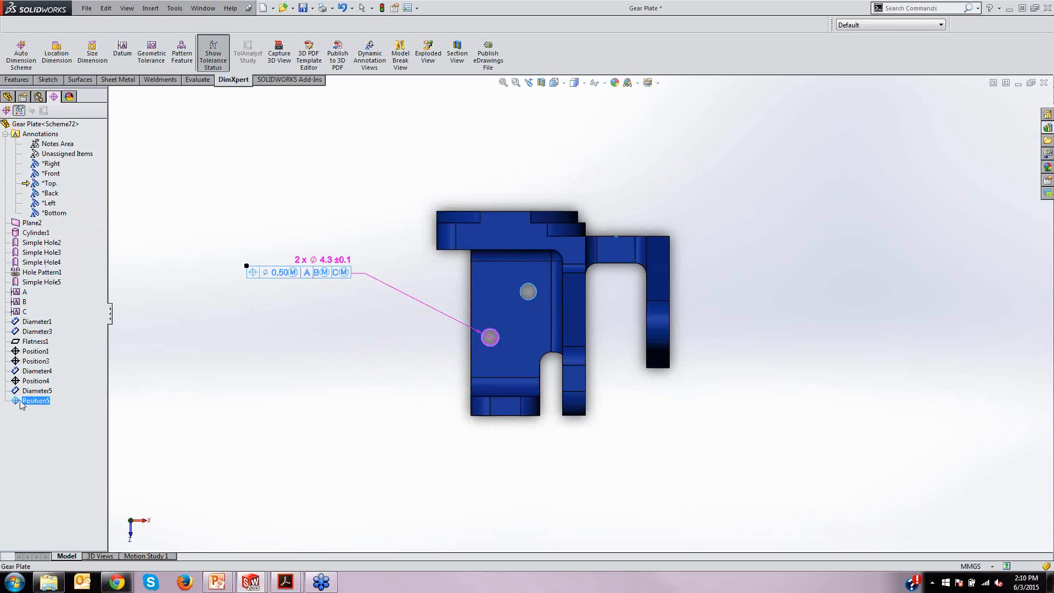
right_click(28, 402)
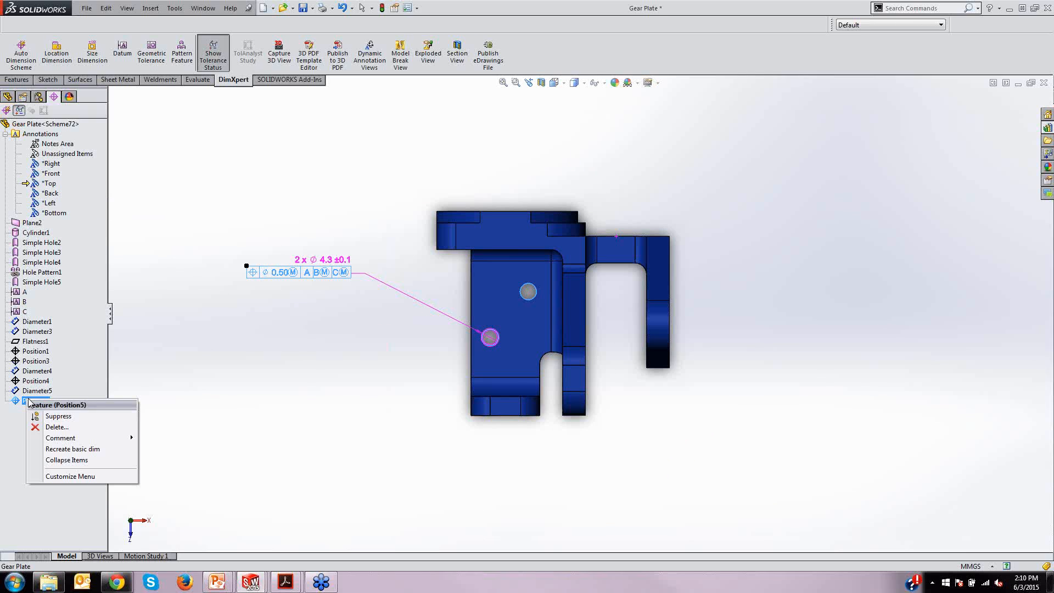
click(62, 449)
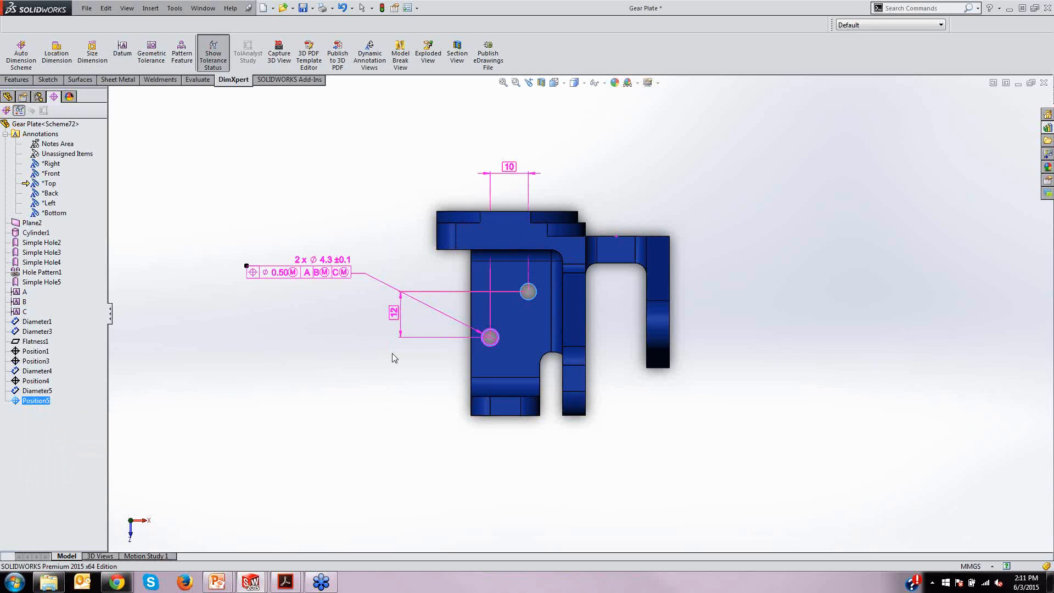
Reassign the 3 mm basic dimension of the base's hole pattern from the *Left to the *Top annotation view
mouse_move(378, 388)
middle_down()
mouse_move(384, 332)
mouse_move(423, 308)
middle_up()
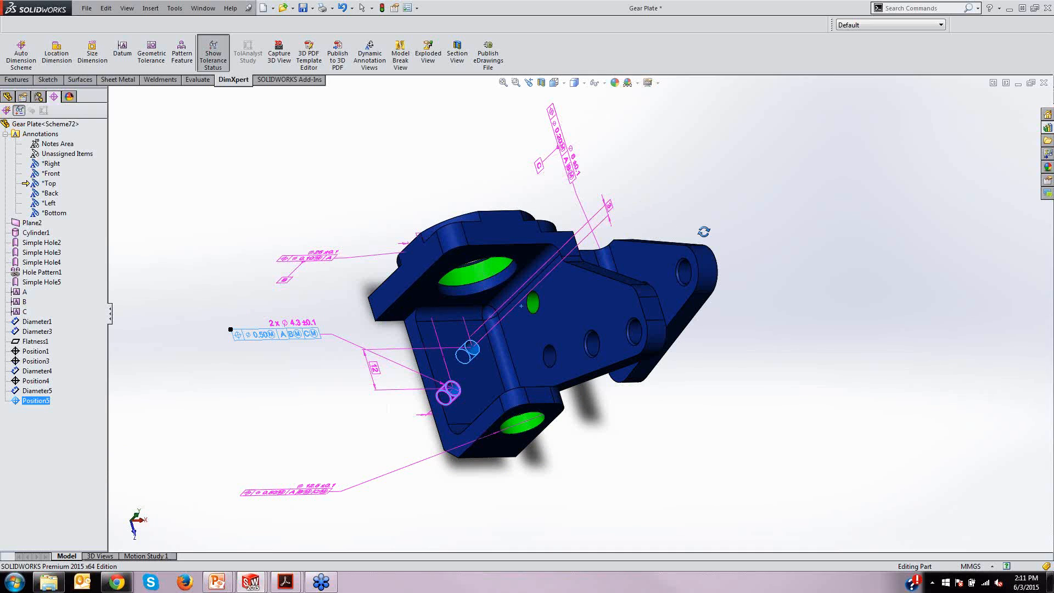
mouse_move(701, 230)
middle_down()
mouse_move(670, 207)
mouse_move(670, 221)
mouse_move(549, 214)
middle_up()
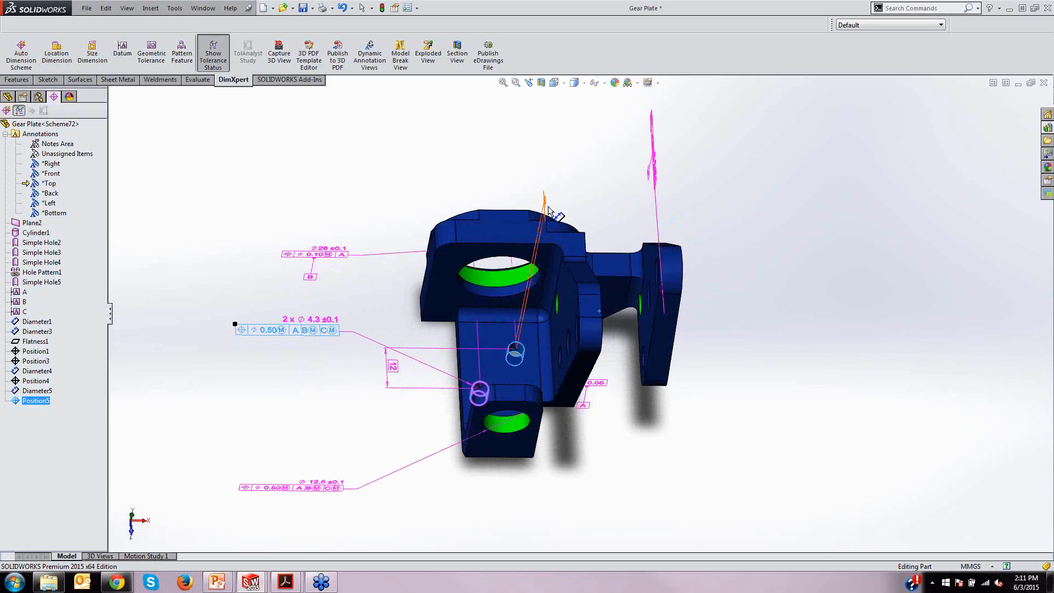
middle_drag(596, 404, 571, 406)
click(594, 229)
right_click(593, 228)
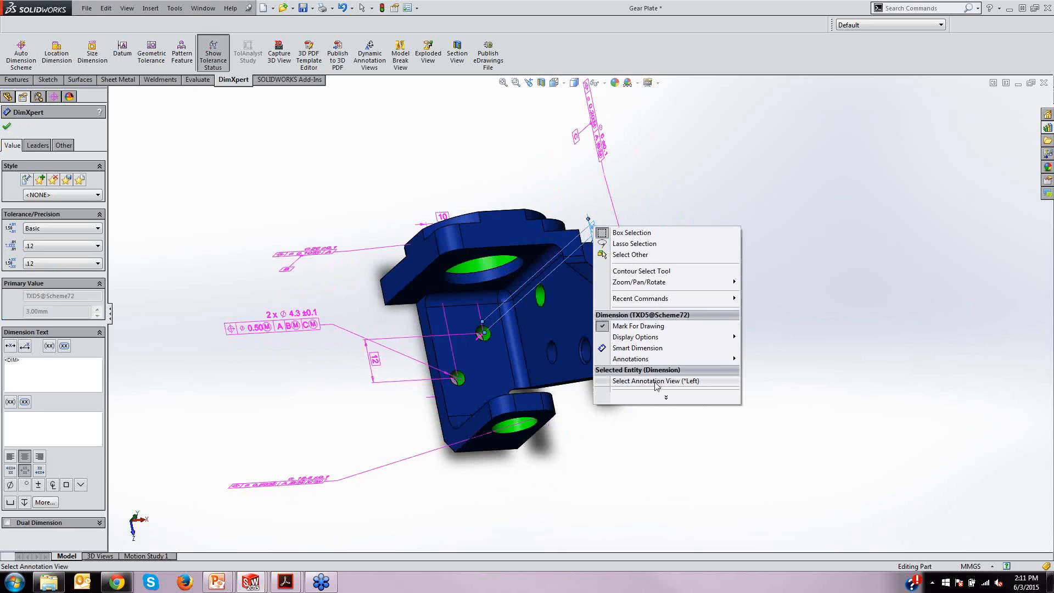
click(655, 381)
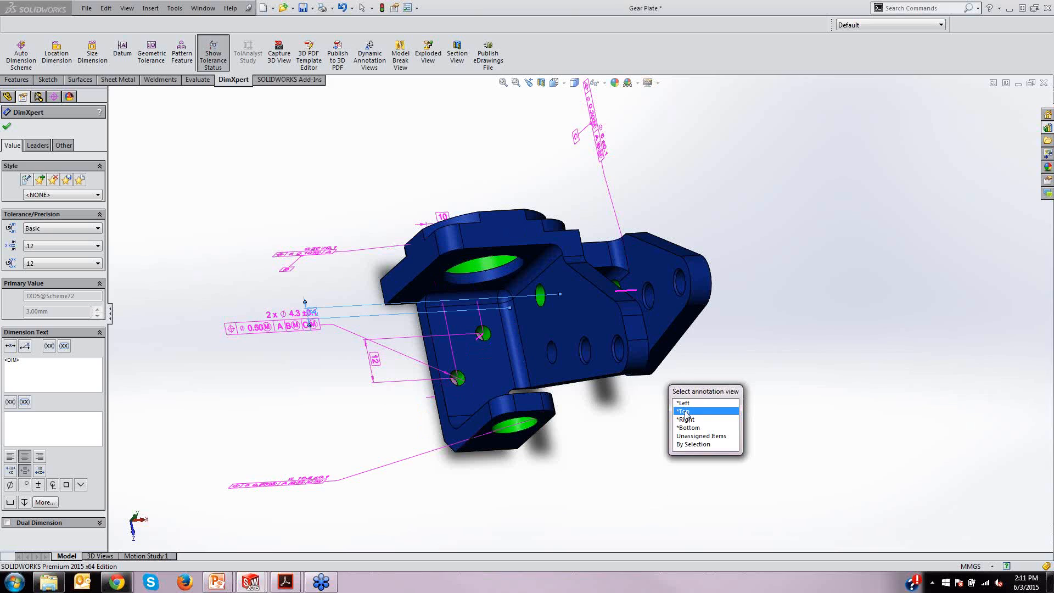
click(687, 412)
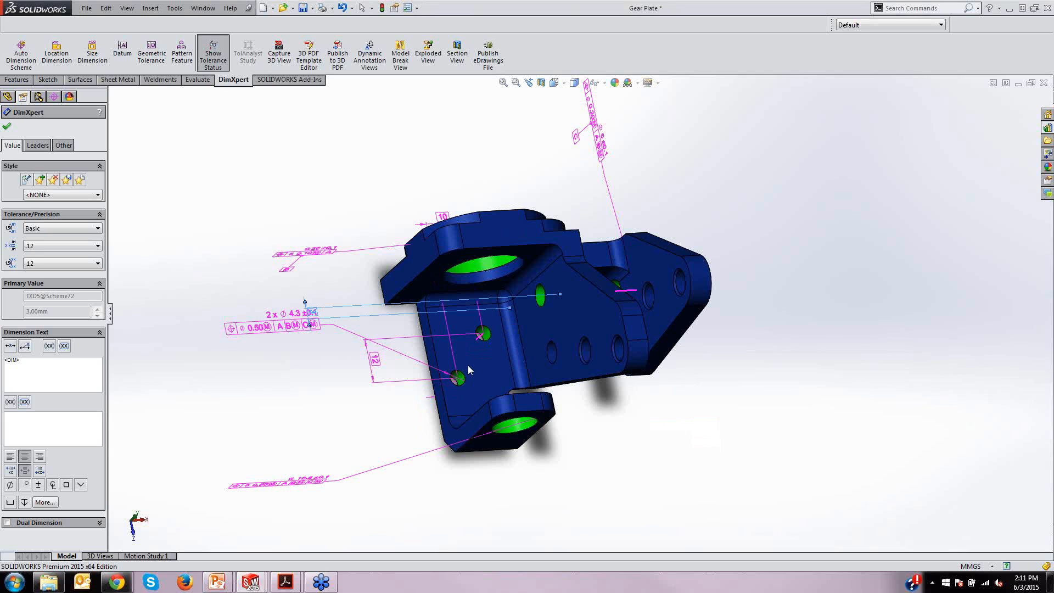
click(7, 127)
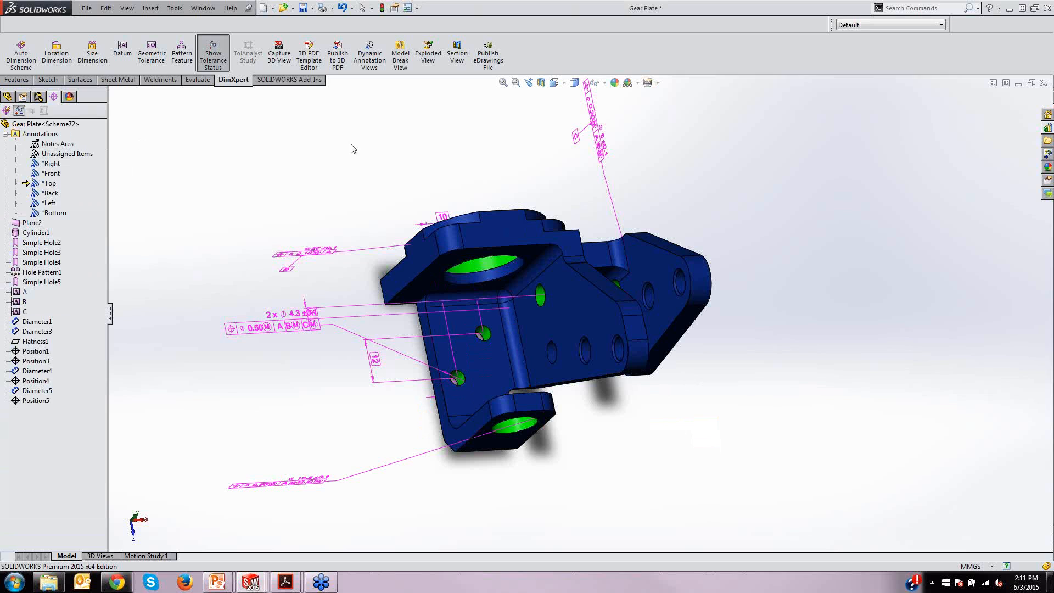
Orient the model to the top view and reposition the two-hole callout below the part and the 3 mm dimension closer to it
key(space)
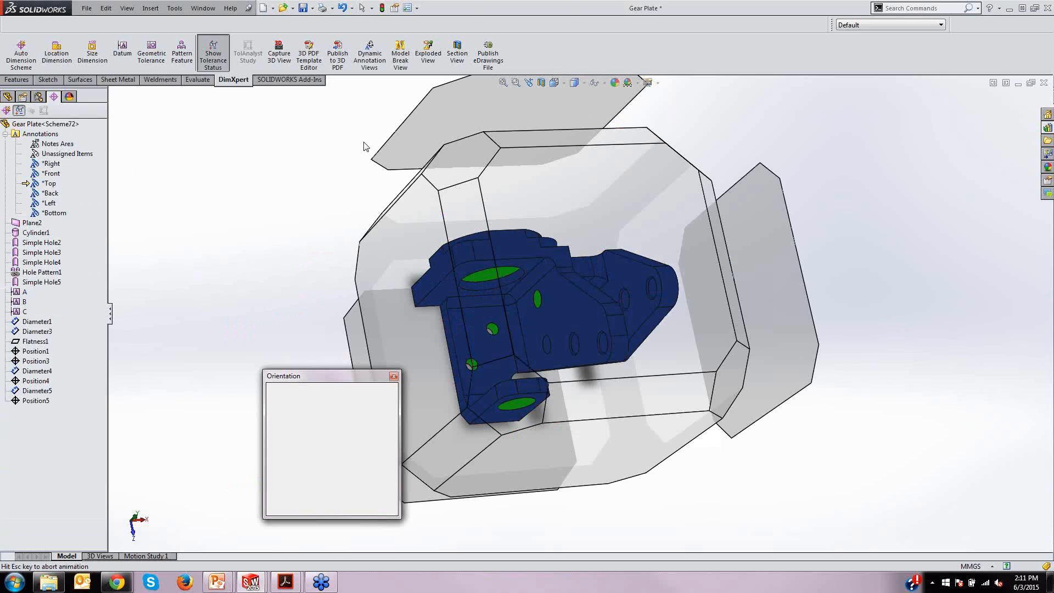
click(572, 238)
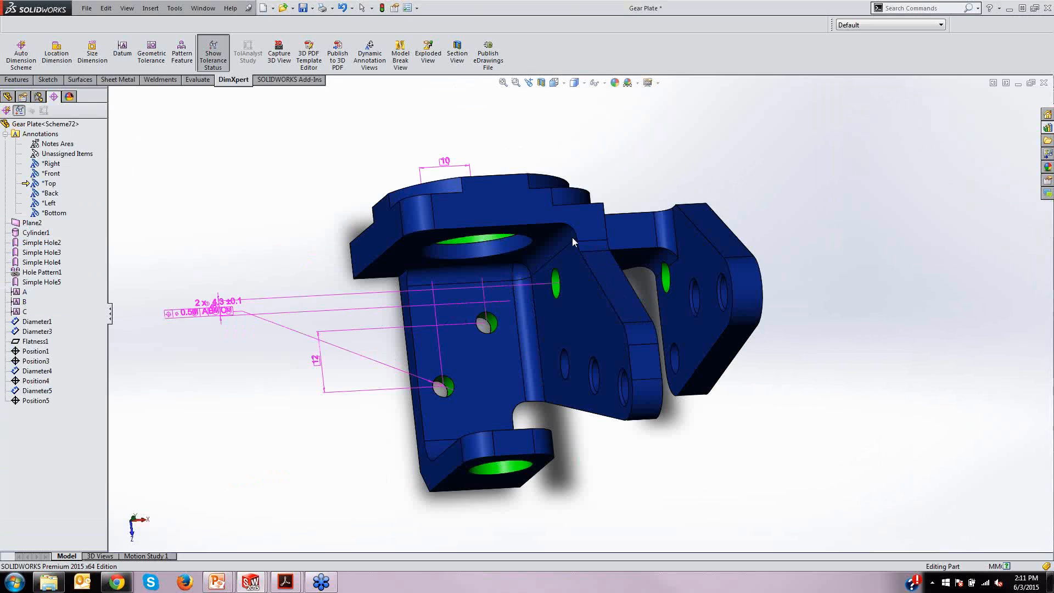
drag(312, 303, 370, 514)
drag(291, 340, 371, 339)
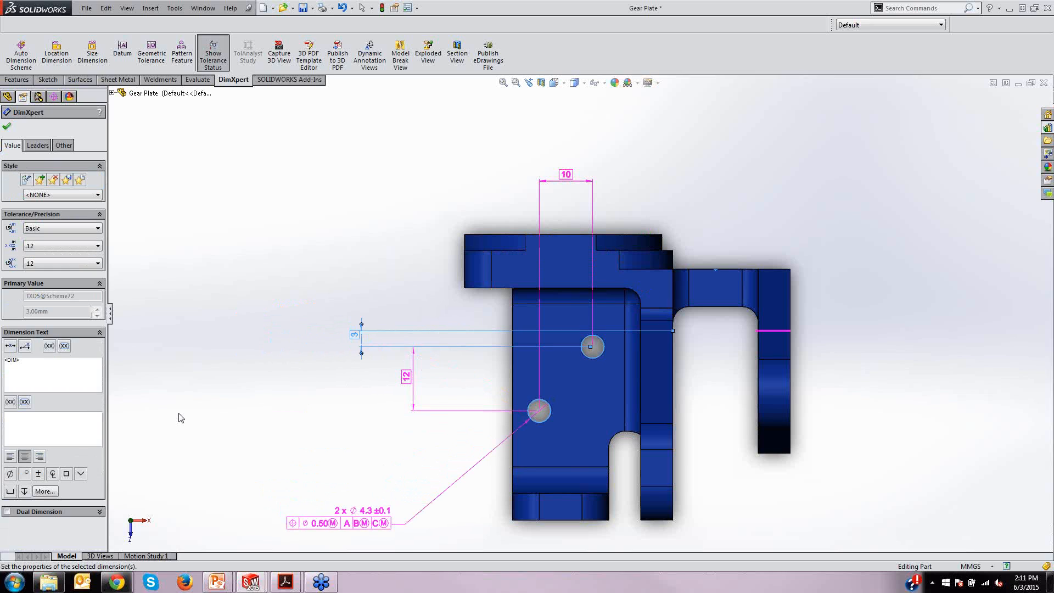
Capture a 3D view named *Top that includes only the *Top annotation view
click(100, 557)
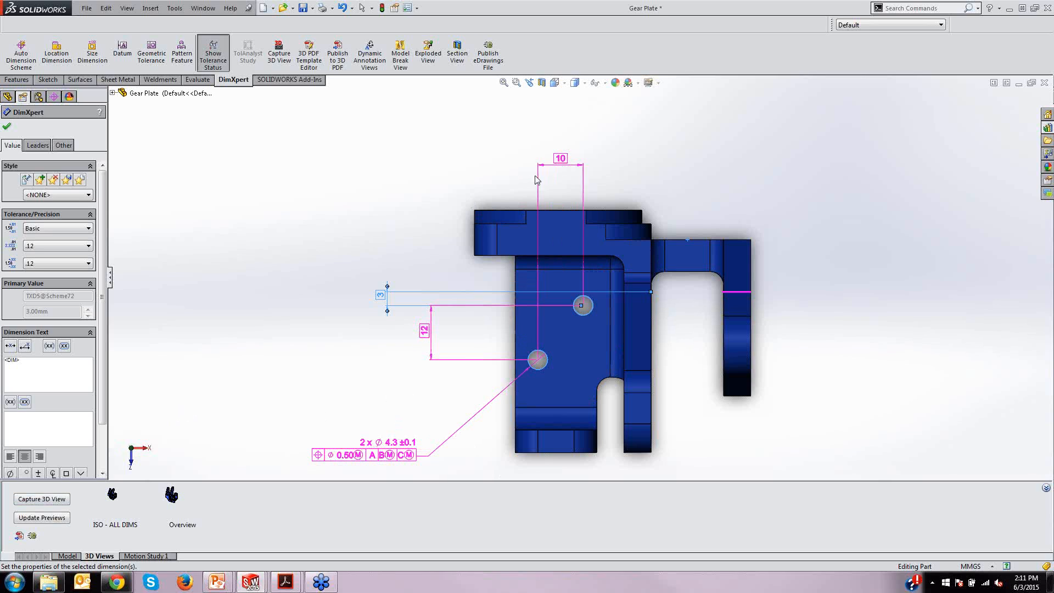
click(24, 502)
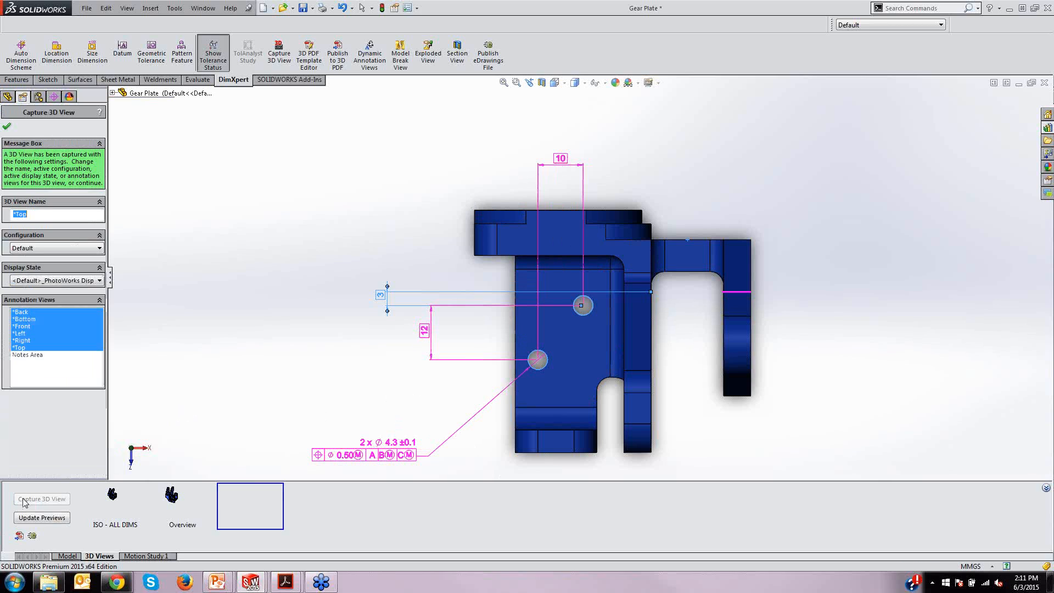
ctrl+click(25, 340)
ctrl+click(25, 334)
ctrl+click(25, 326)
ctrl+click(24, 319)
ctrl+click(25, 312)
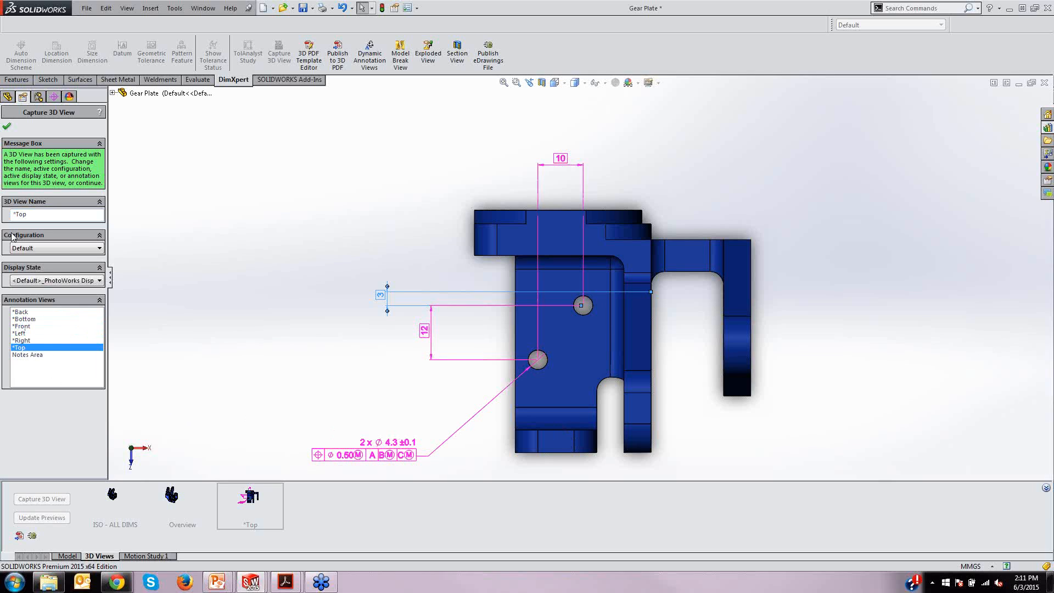
click(6, 126)
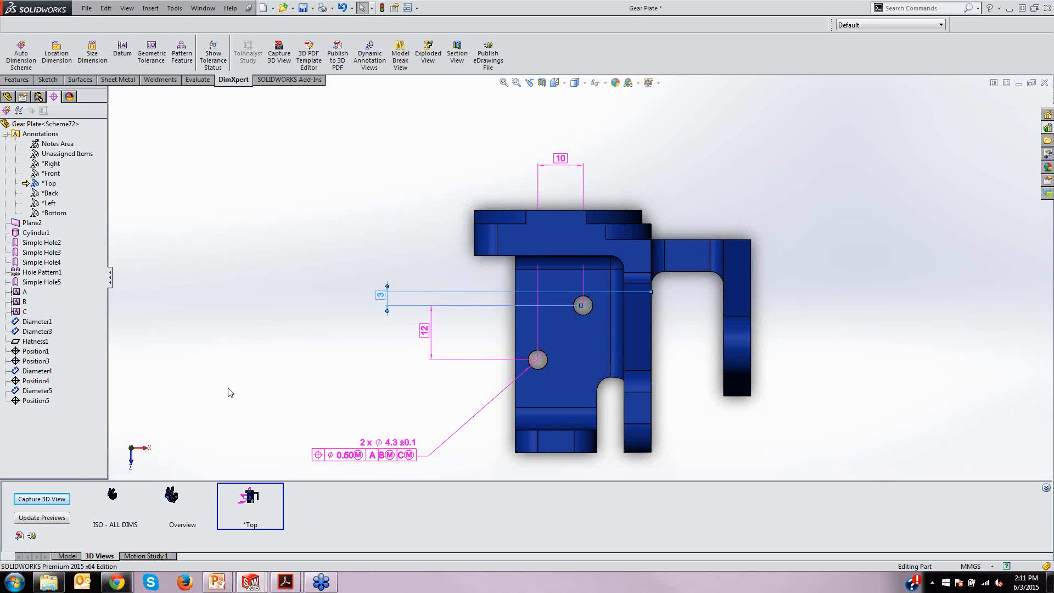
Activate and reorient to the *Front annotation view and move the 26 mm bore's callout up beside the flange
right_click(51, 174)
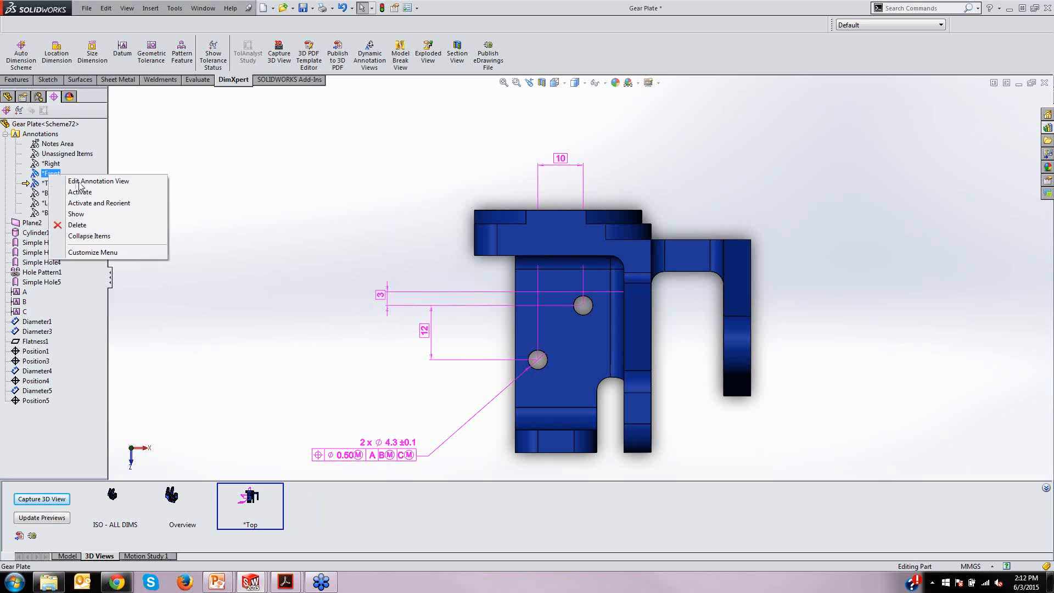
click(92, 203)
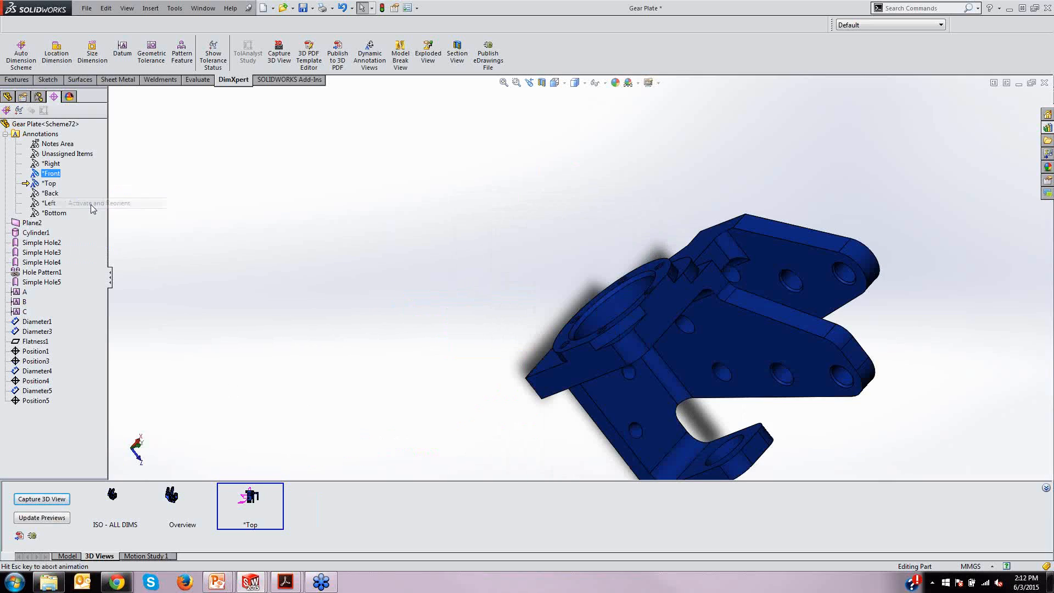
scroll(785, 325, down, 3)
mouse_move(593, 283)
mouse_down()
mouse_move(598, 234)
mouse_move(583, 174)
mouse_up()
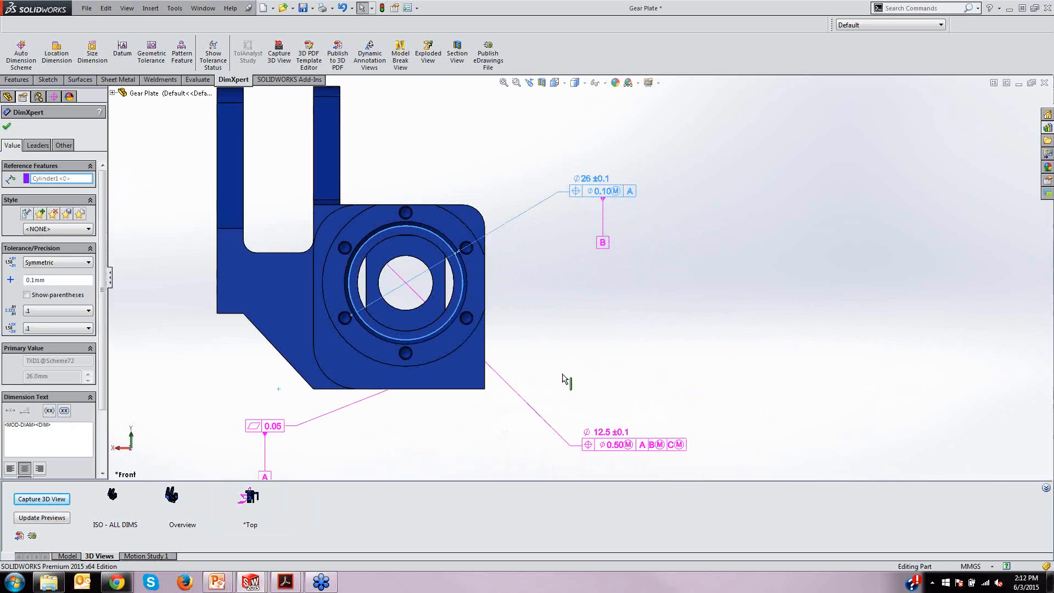
click(559, 291)
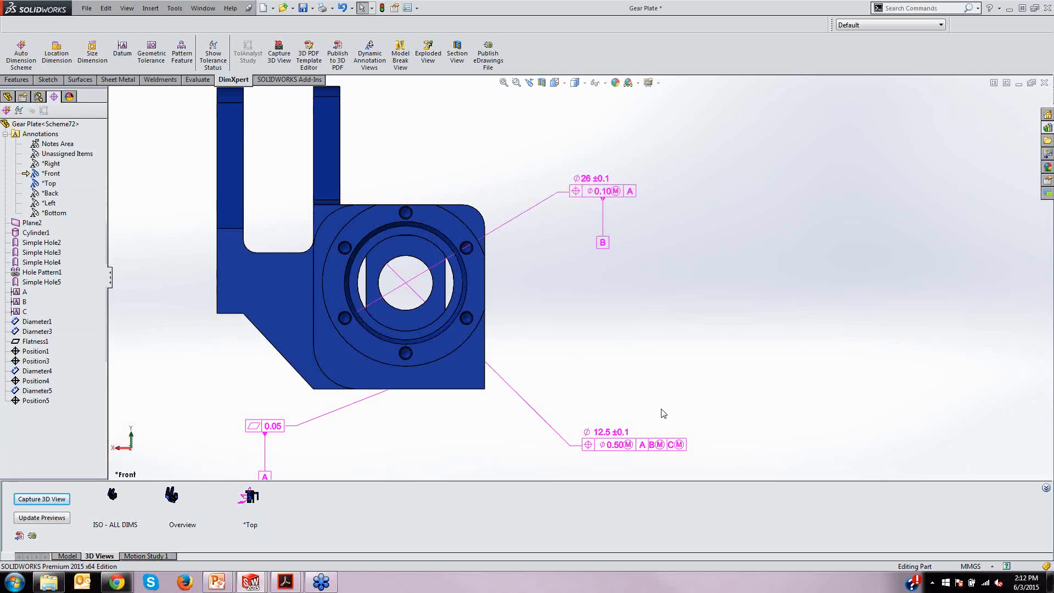
Flip the dimension arrows of the 12.5 mm hole's callout to the inside of the hole
click(586, 191)
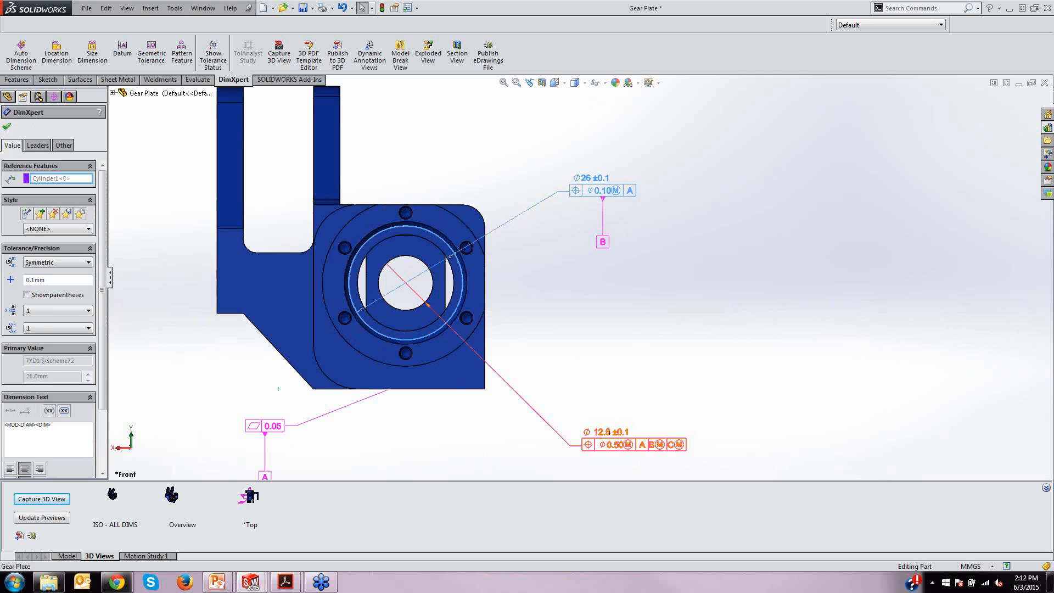
click(625, 446)
click(428, 307)
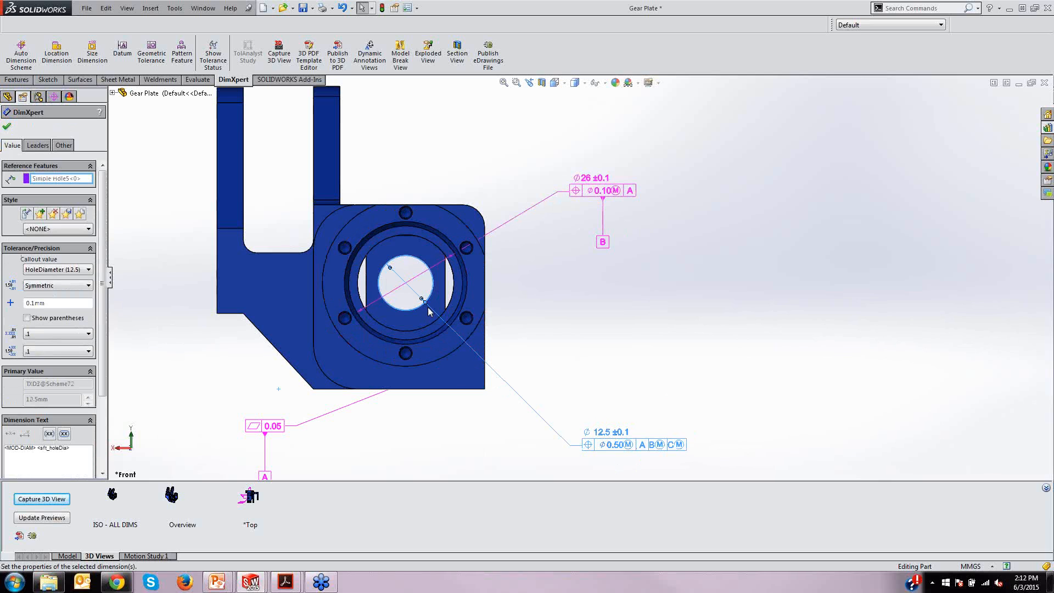
click(582, 352)
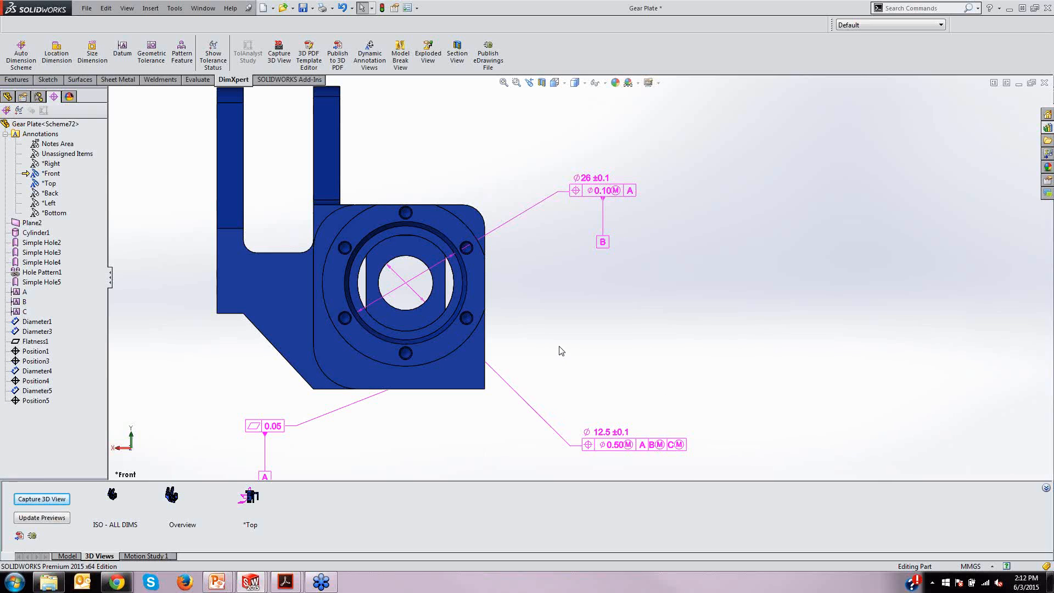
Examine the listed diameter and position tolerances to identify which belong to the 26 mm bore and the 12.5 mm hole
click(47, 381)
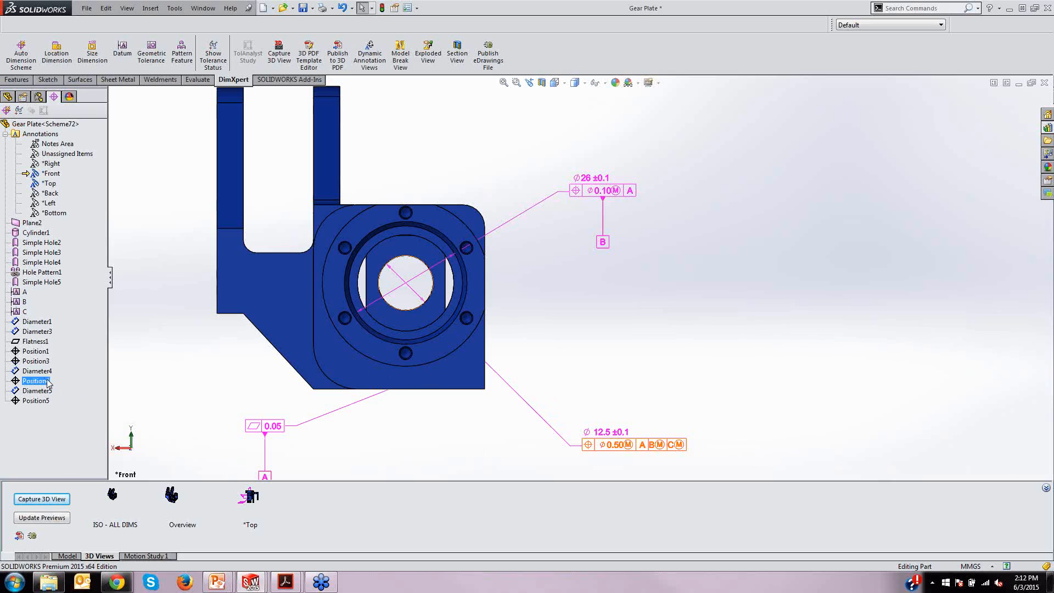
click(40, 361)
click(36, 351)
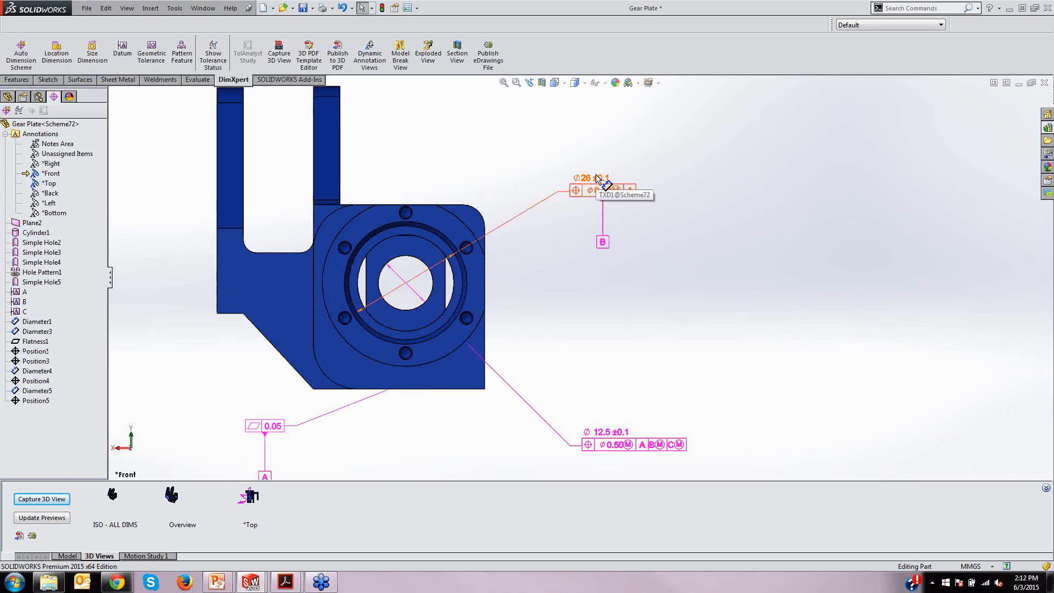
click(37, 331)
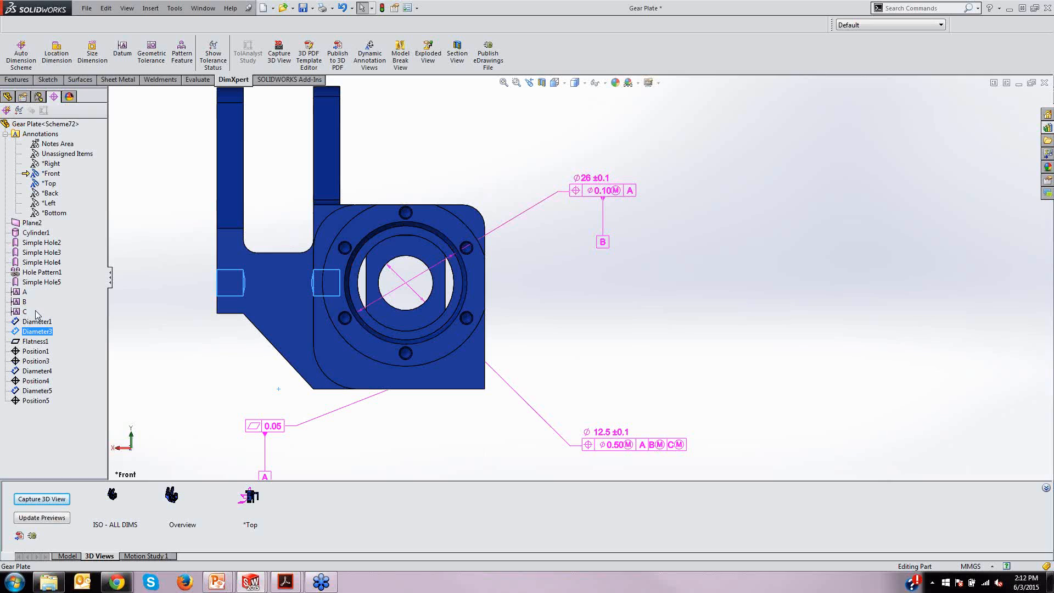
click(36, 321)
ctrl+click(37, 370)
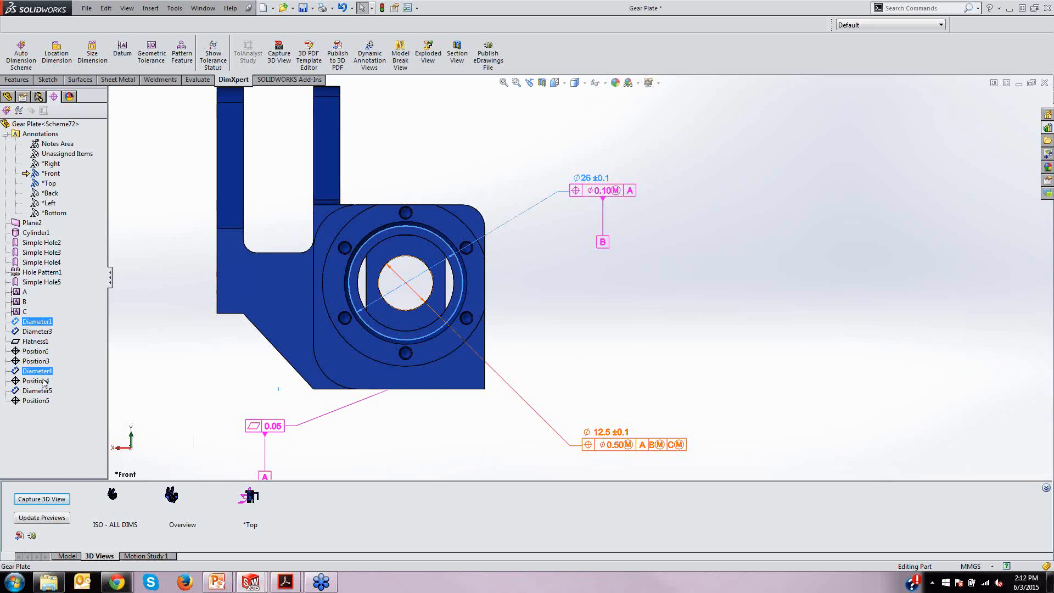
click(44, 374)
right_click(43, 375)
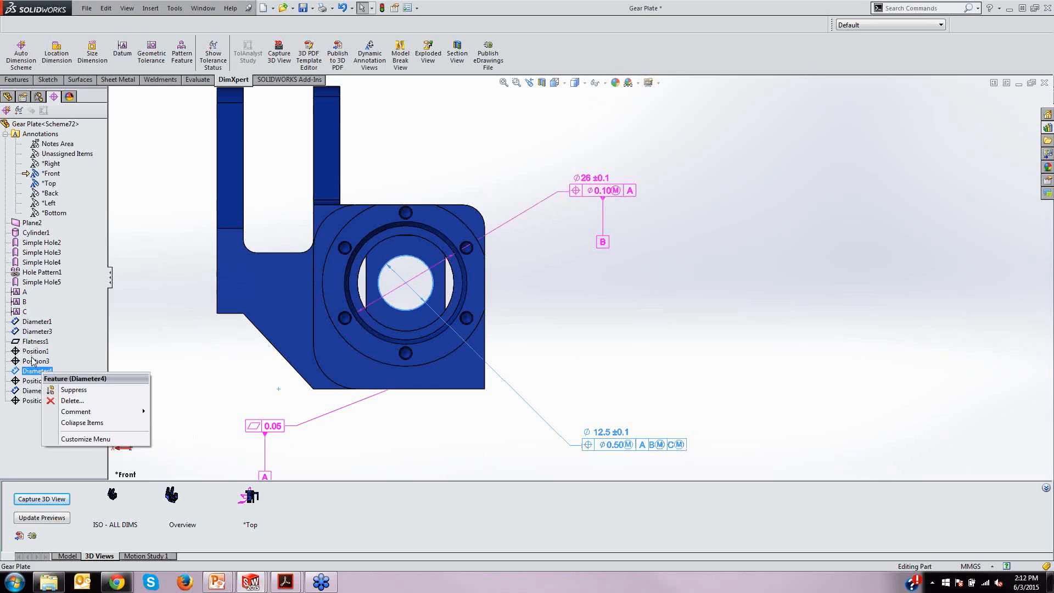
Recreate the basic dimension for the 26 mm bore's position tolerance and place it slightly farther from the part's edge
click(32, 360)
click(33, 351)
right_click(34, 351)
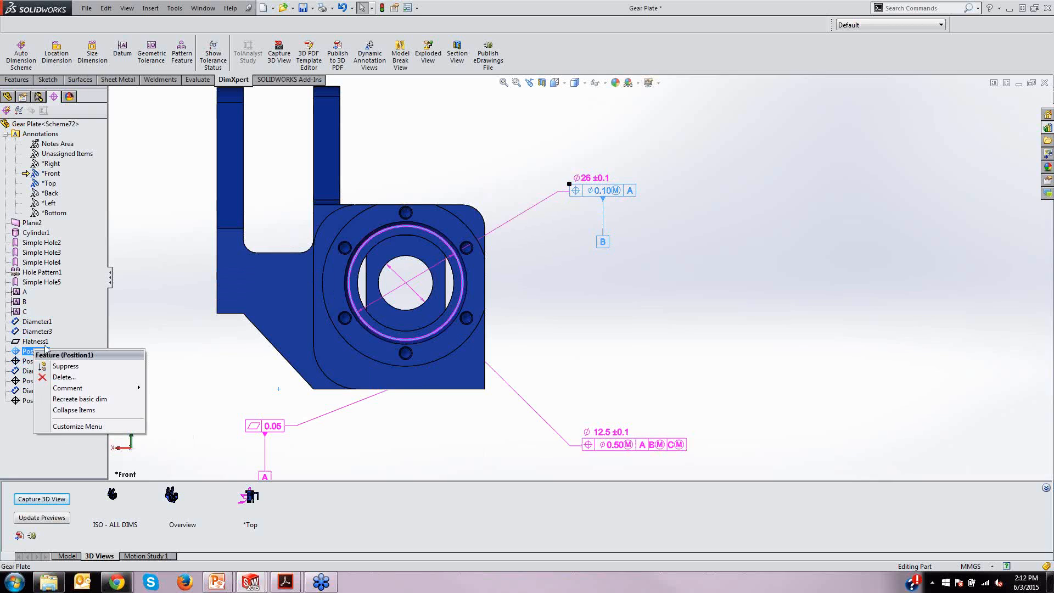
click(99, 399)
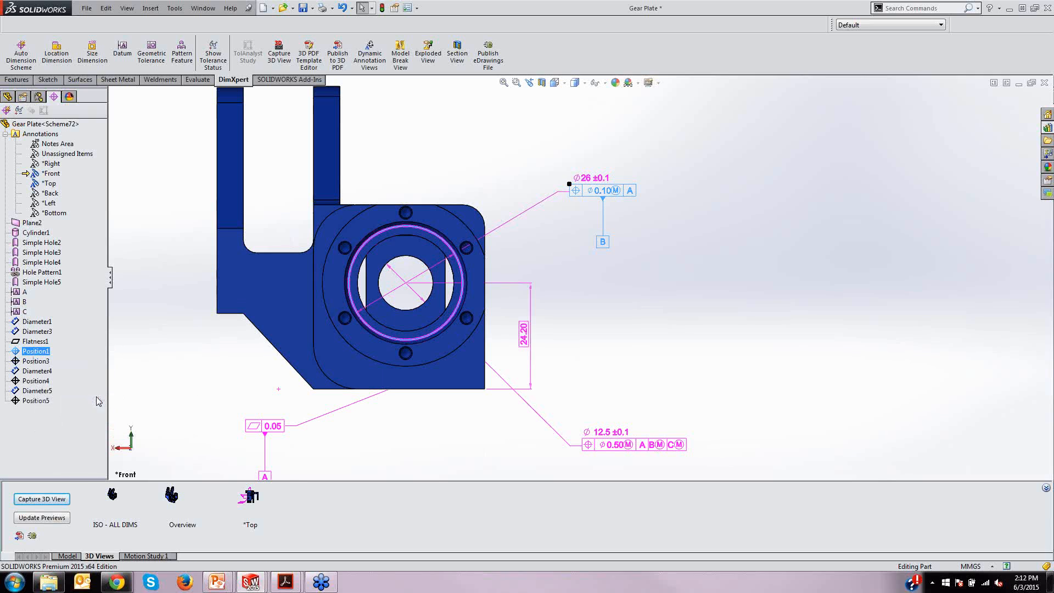
click(549, 336)
key(Escape)
Capture a 3D view named *Front that includes only the *Front annotation view
click(57, 500)
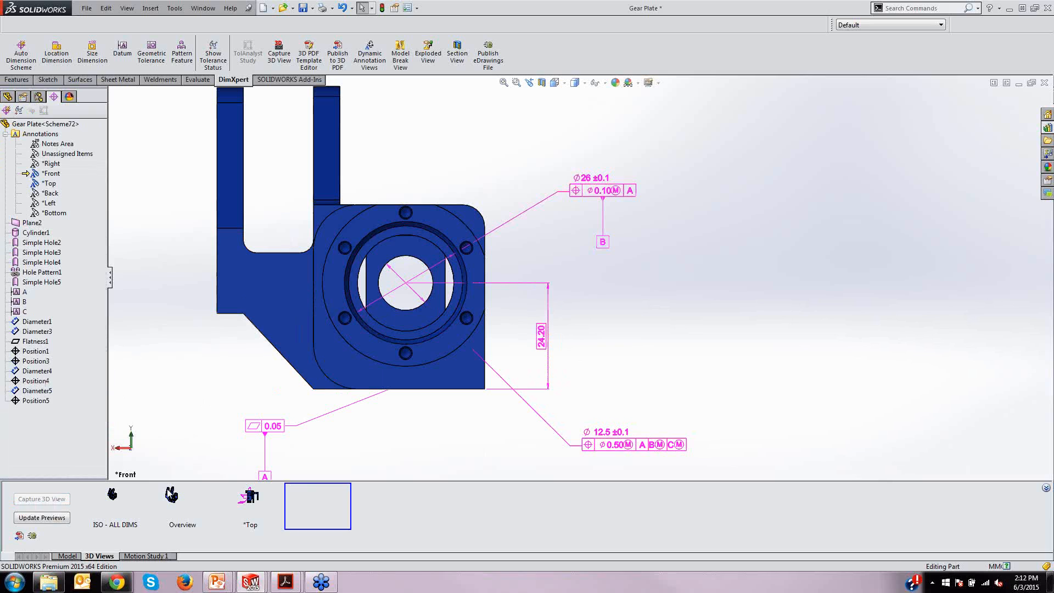
mouse_move(268, 496)
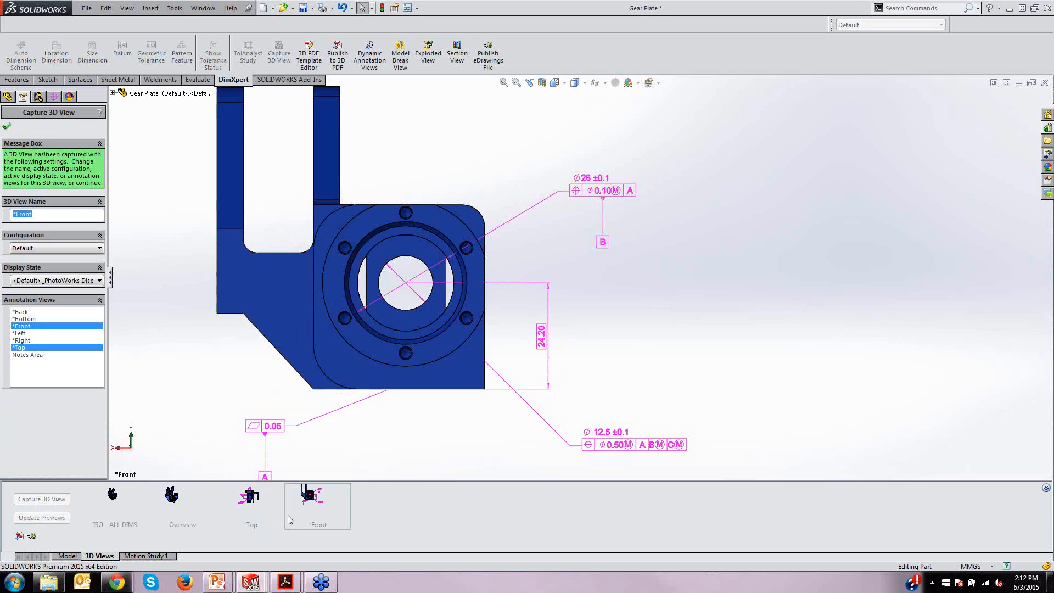
ctrl+click(25, 348)
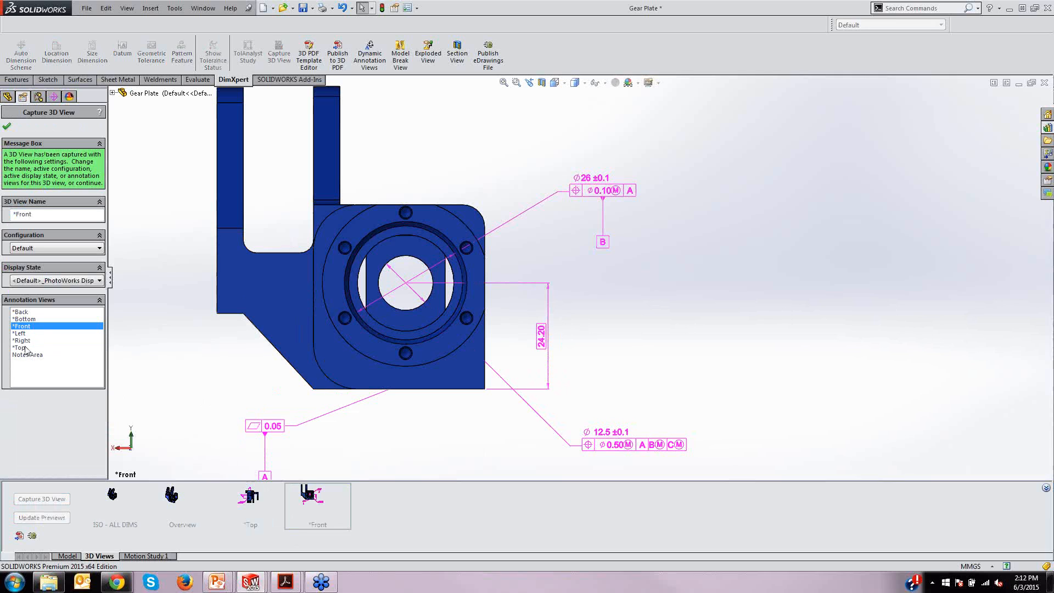
click(7, 127)
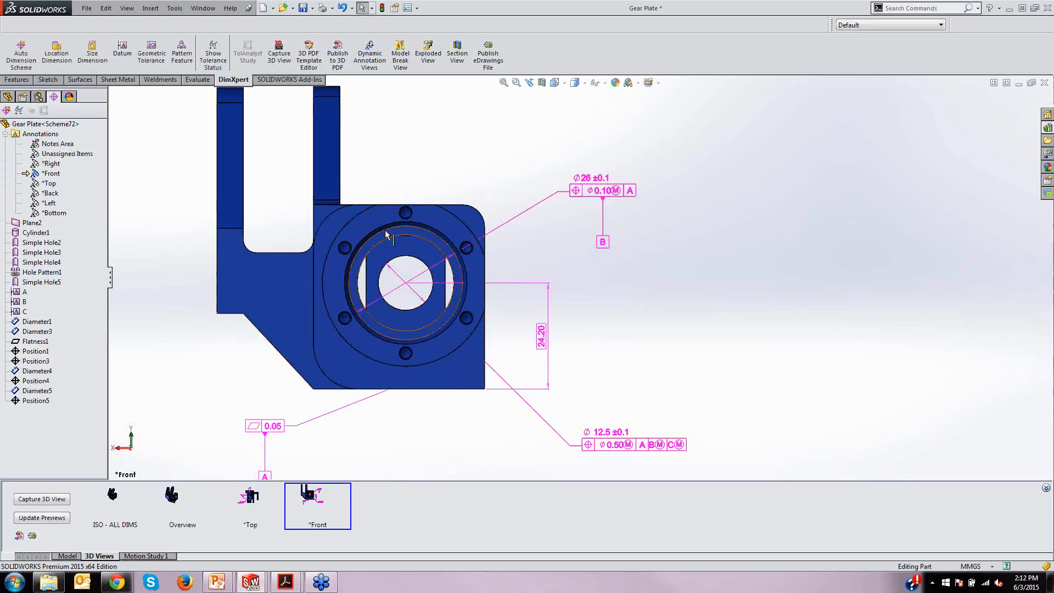
Insert a new annotation view with the *Front view orientation and rename it Flanged Holes
click(51, 135)
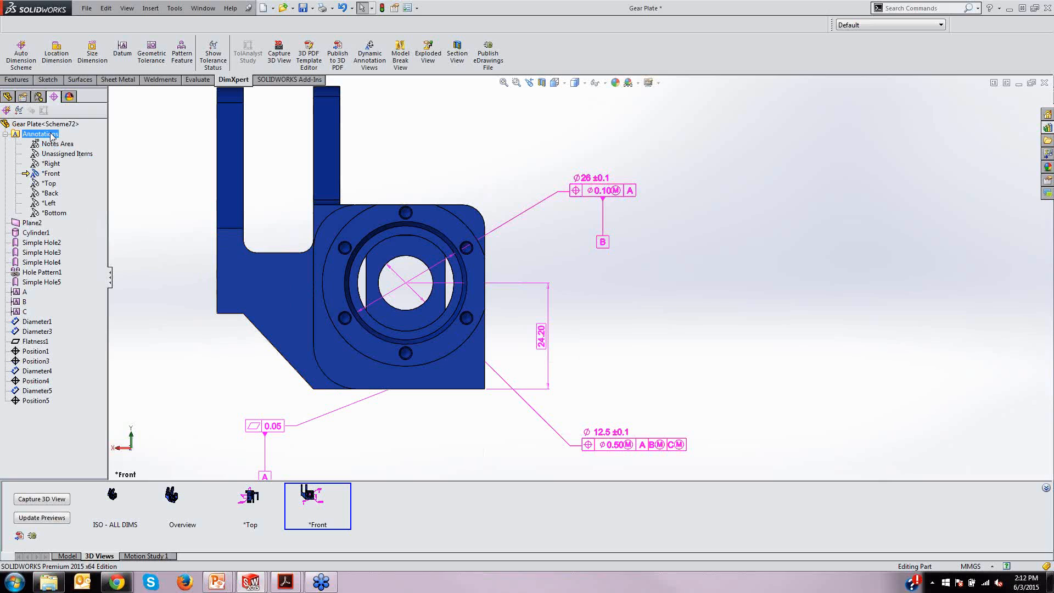
right_click(52, 136)
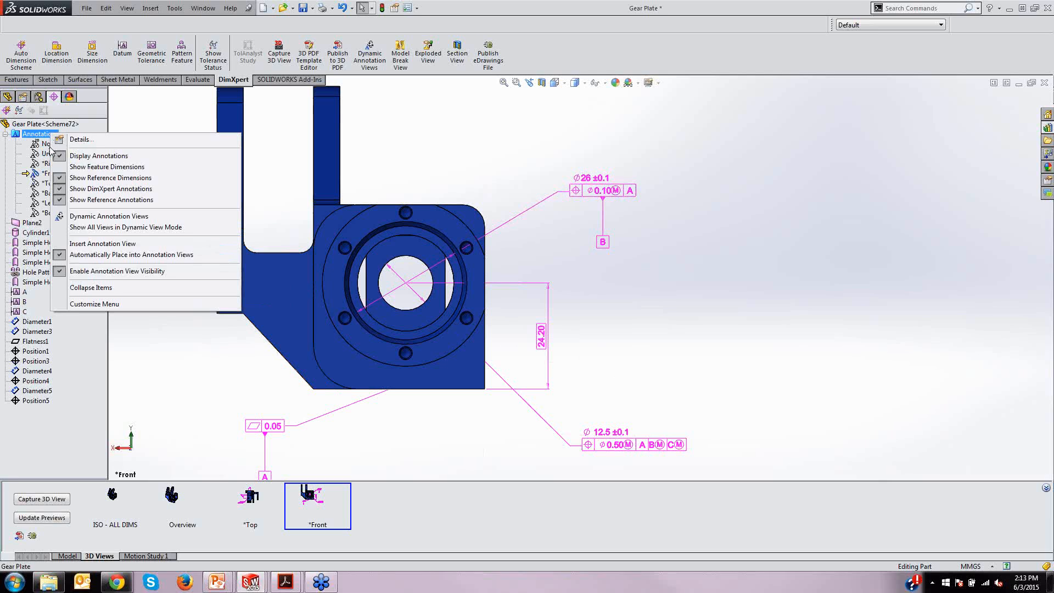
click(78, 244)
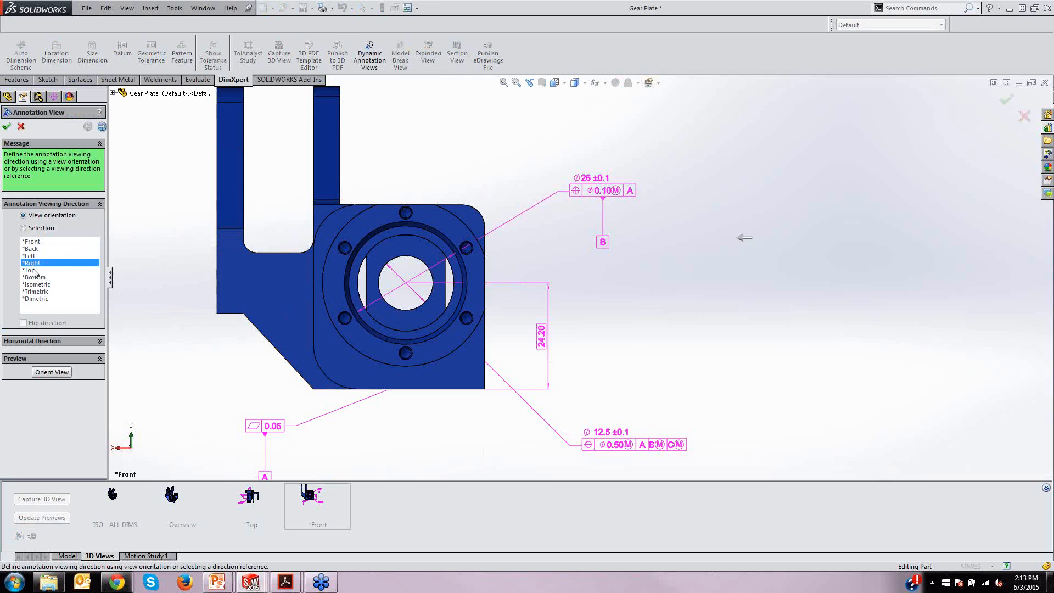
click(32, 242)
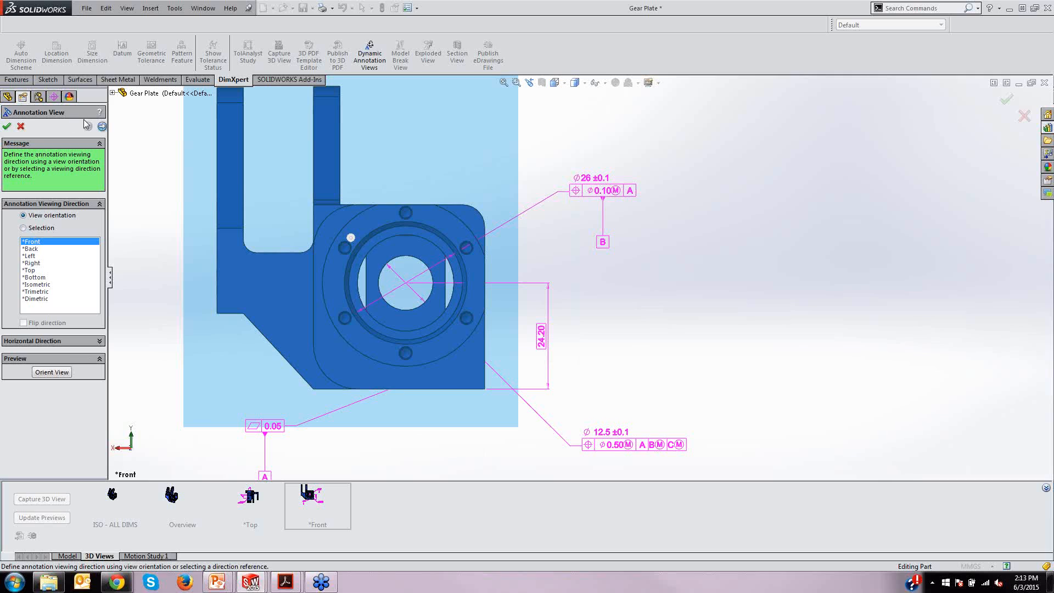
click(7, 128)
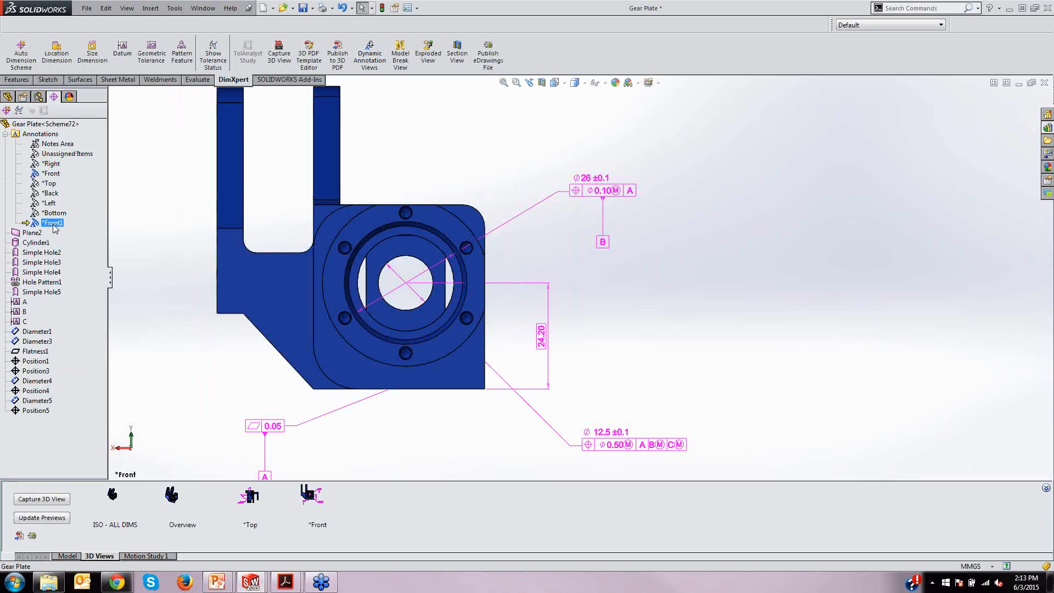
click(53, 223)
text(D)
key(Return)
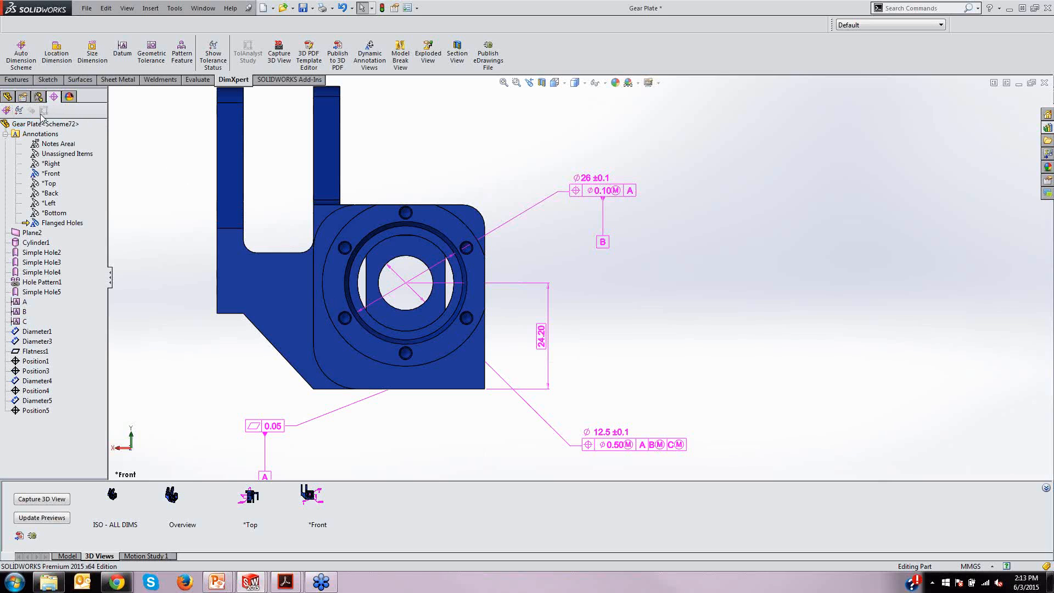
Auto-dimension the flange's six-hole pattern with plus and minus tolerances and polar pattern dimensioning, using the large bore as primary datum
click(7, 111)
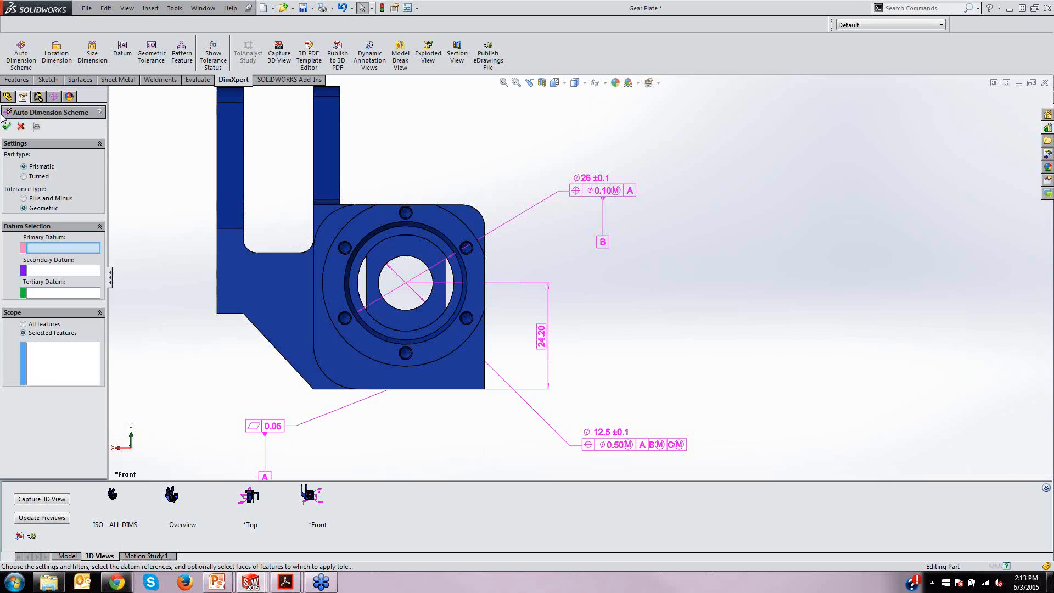
click(24, 199)
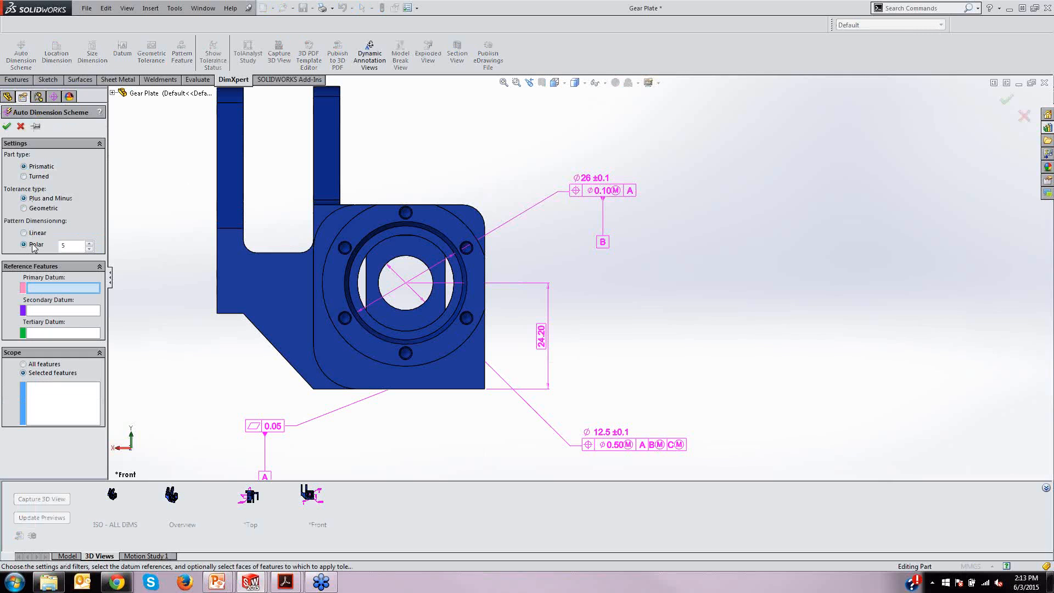
middle_drag(188, 311, 144, 327)
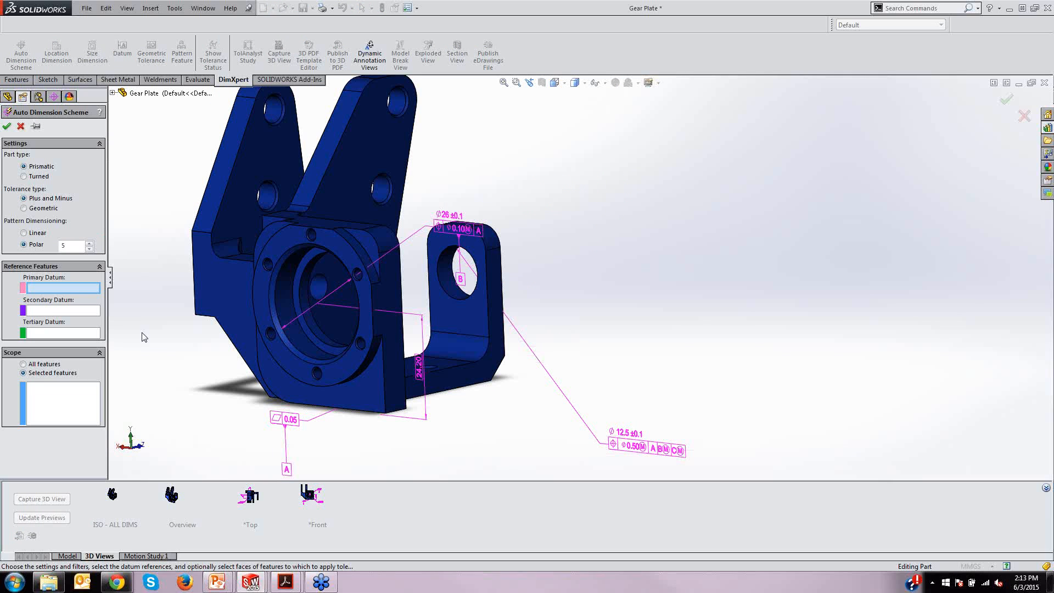
click(286, 295)
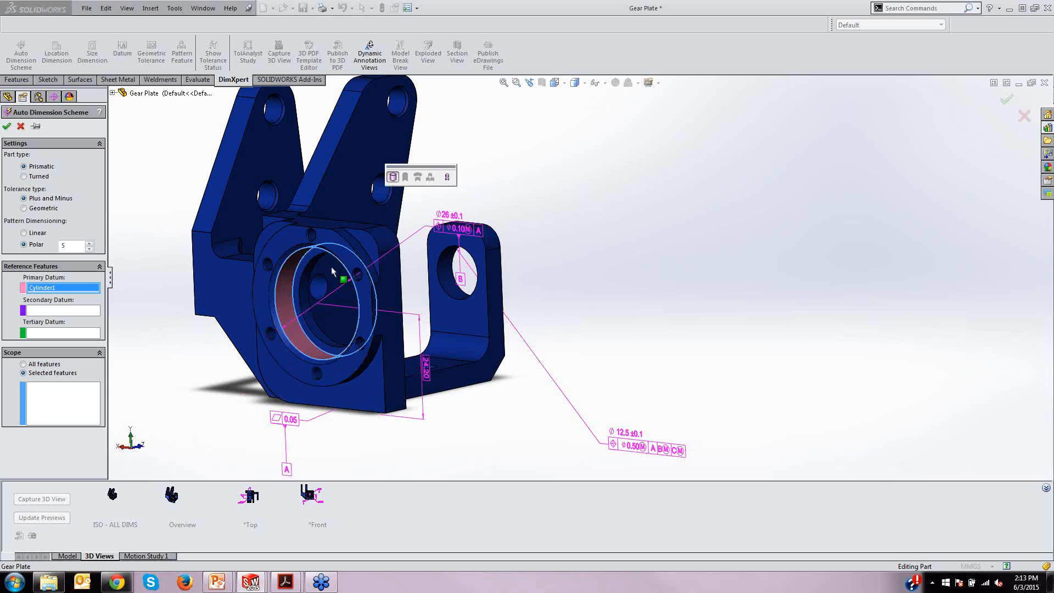
click(311, 234)
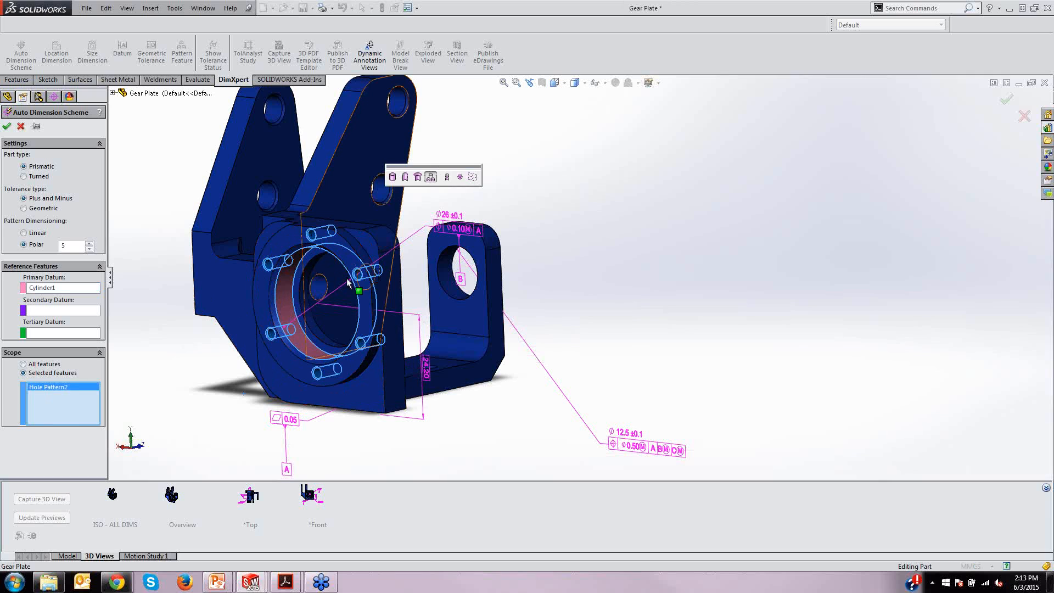
click(7, 127)
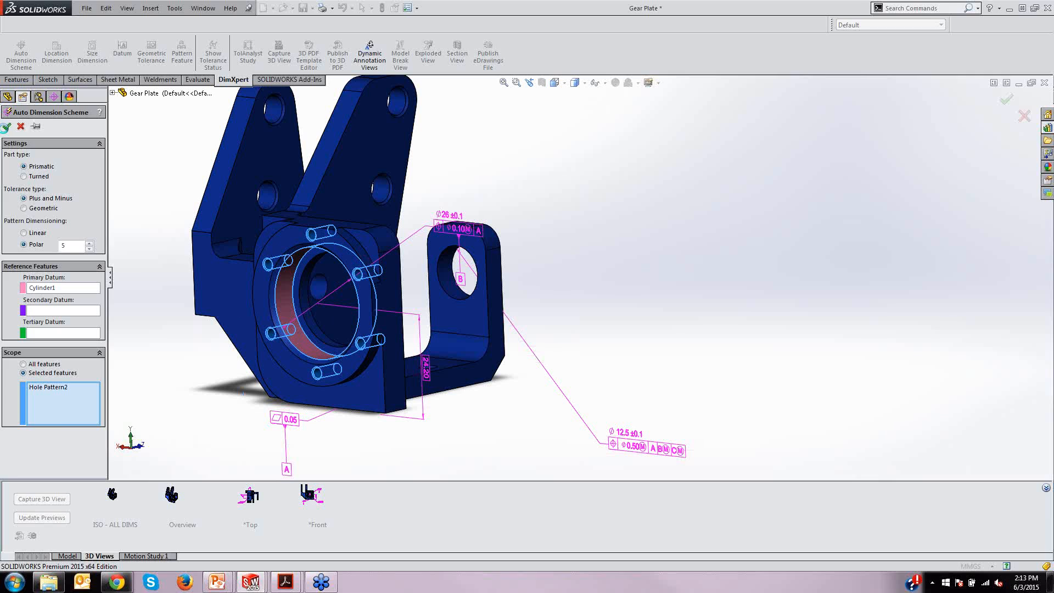
Orient the model to the front view and move the six-hole countersink callout up beside the flange
scroll(325, 335, up, 5)
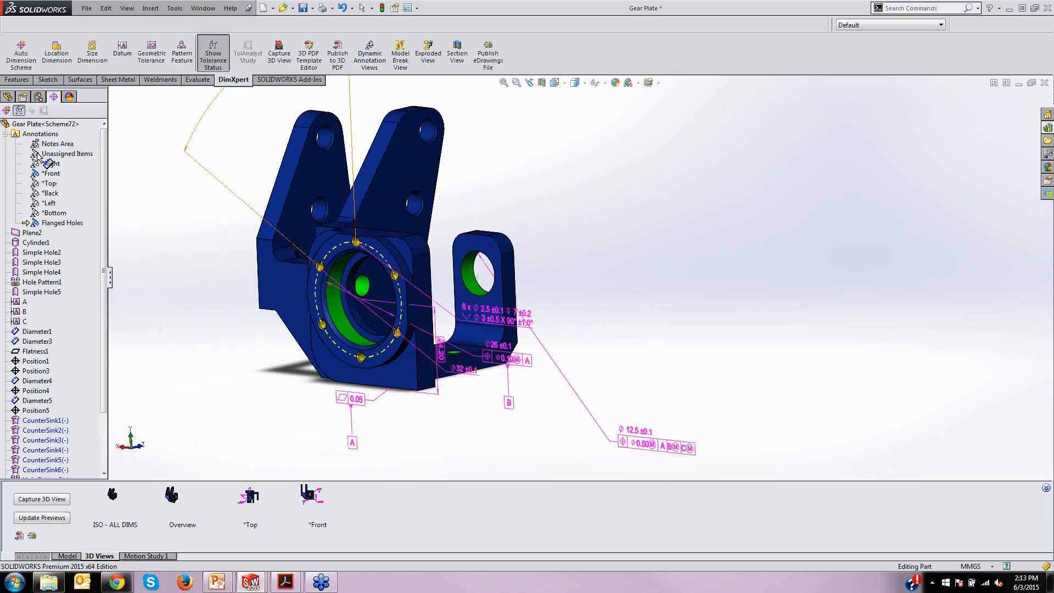
middle_drag(324, 336, 378, 296)
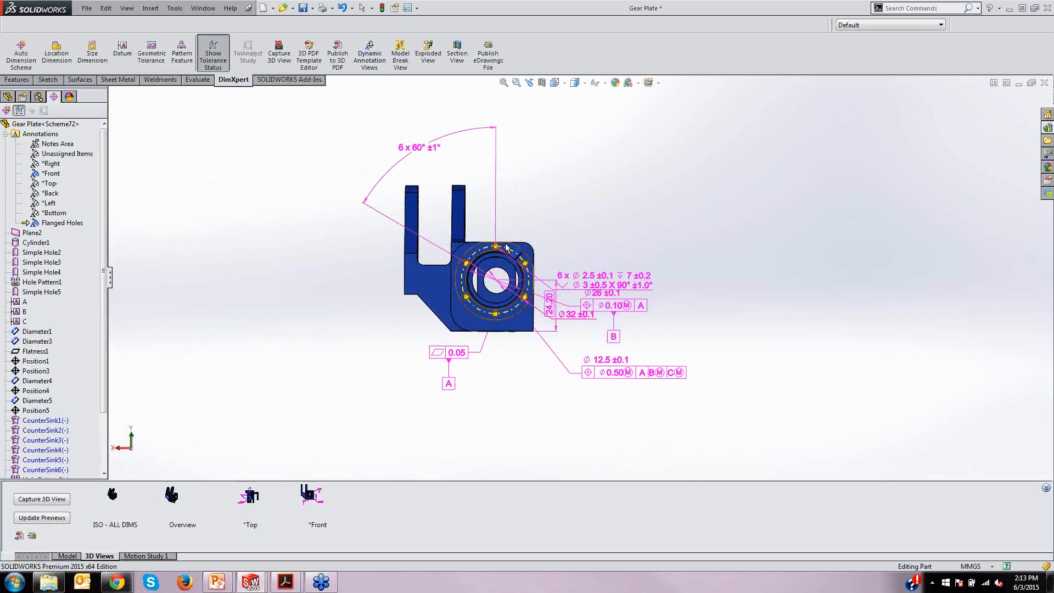
scroll(498, 247, down, 1)
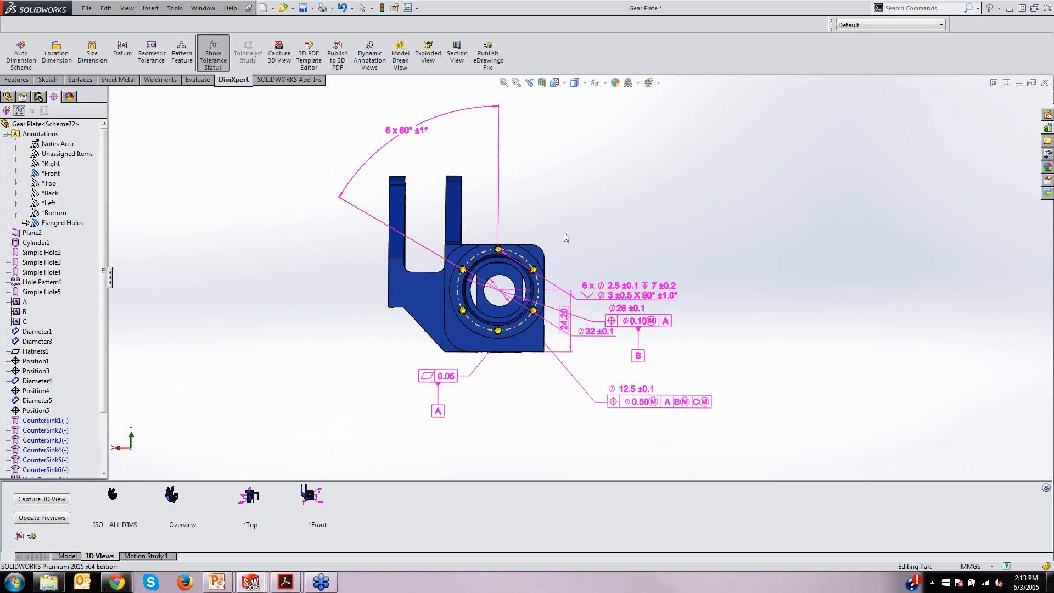
key(space)
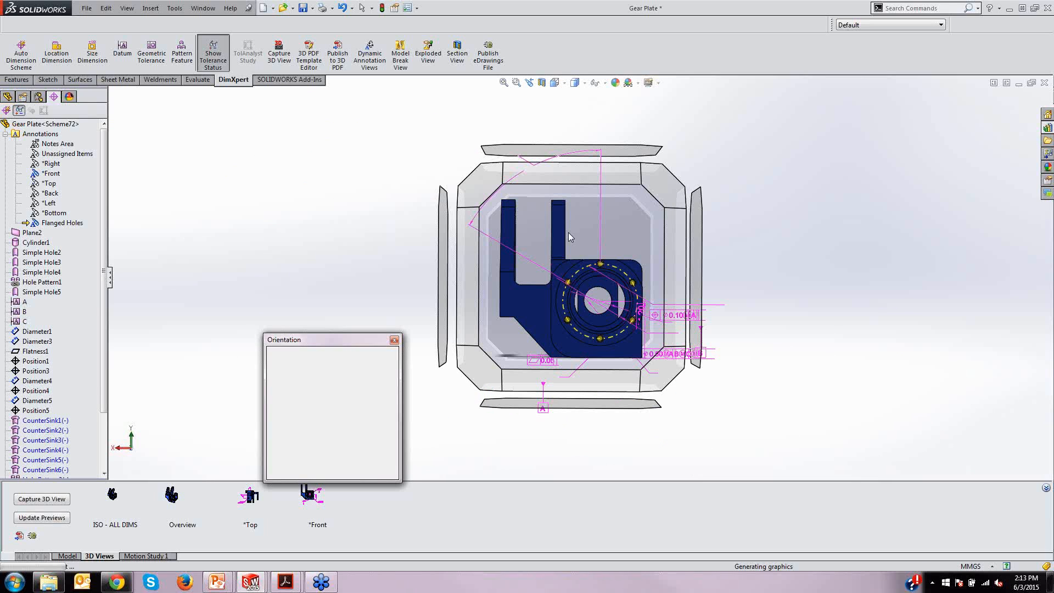
click(620, 220)
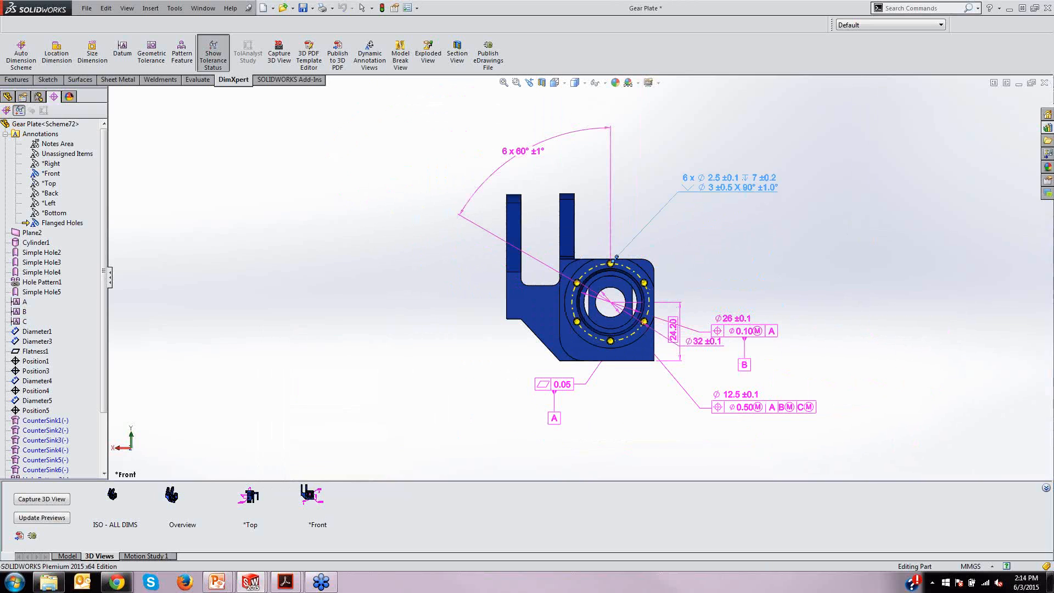
Move the Ø26 position callout with datum B up below the countersink callout, and the Ø32 dimension down above the Ø12.5 callout
drag(735, 318, 739, 233)
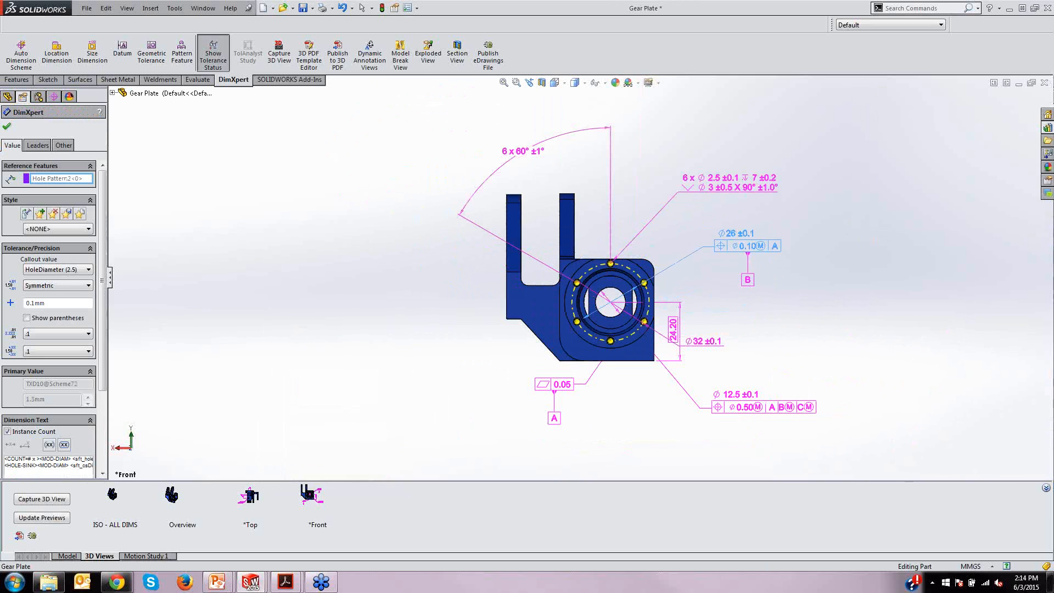
drag(698, 341, 706, 369)
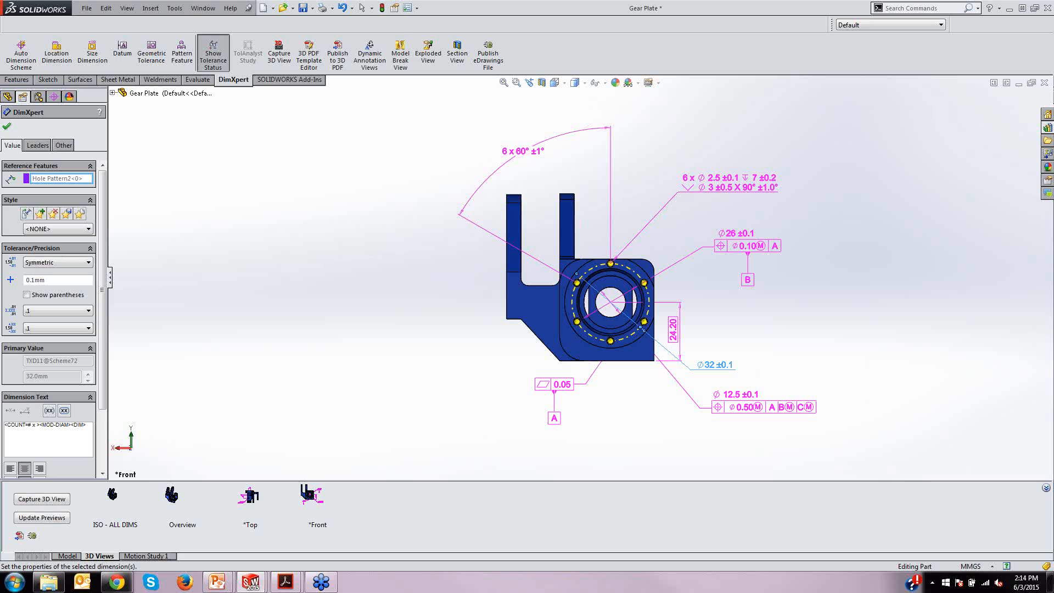
click(813, 351)
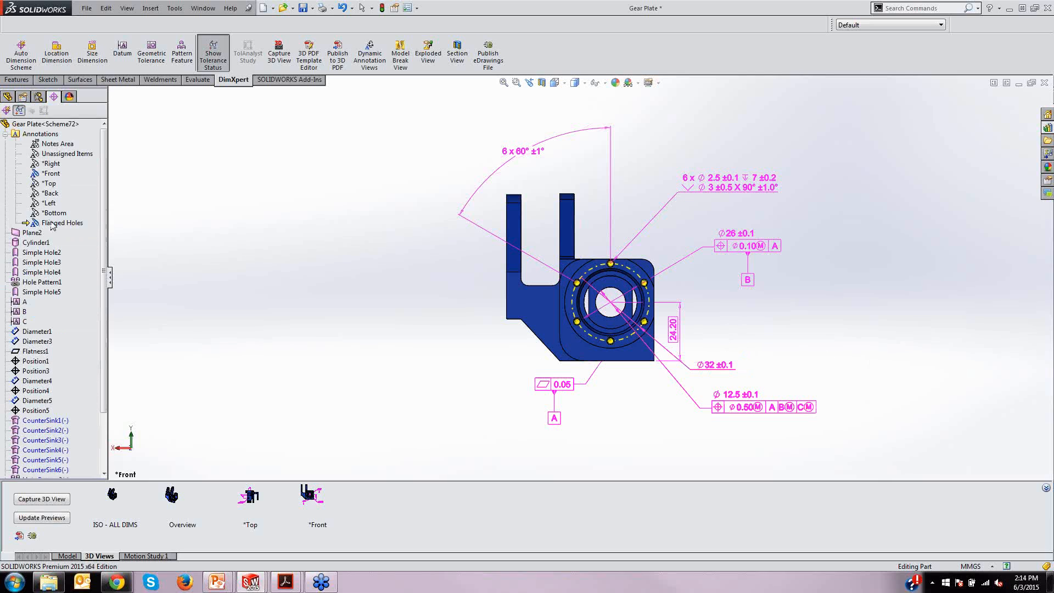
Activate the *Front annotation view and return to Flanged Holes to compare which dimensions each one displays
double_click(53, 174)
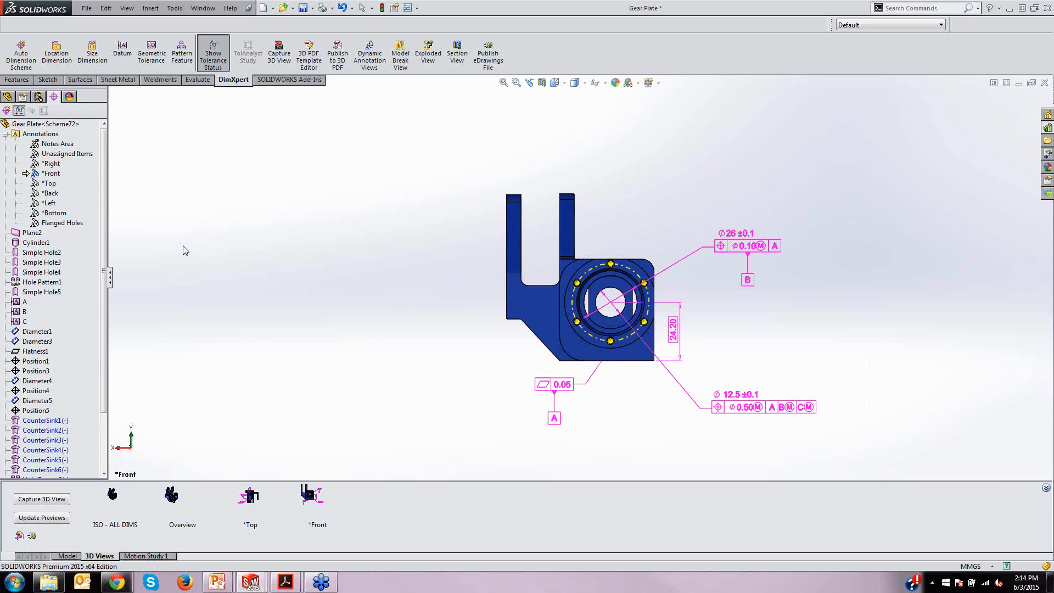
double_click(59, 222)
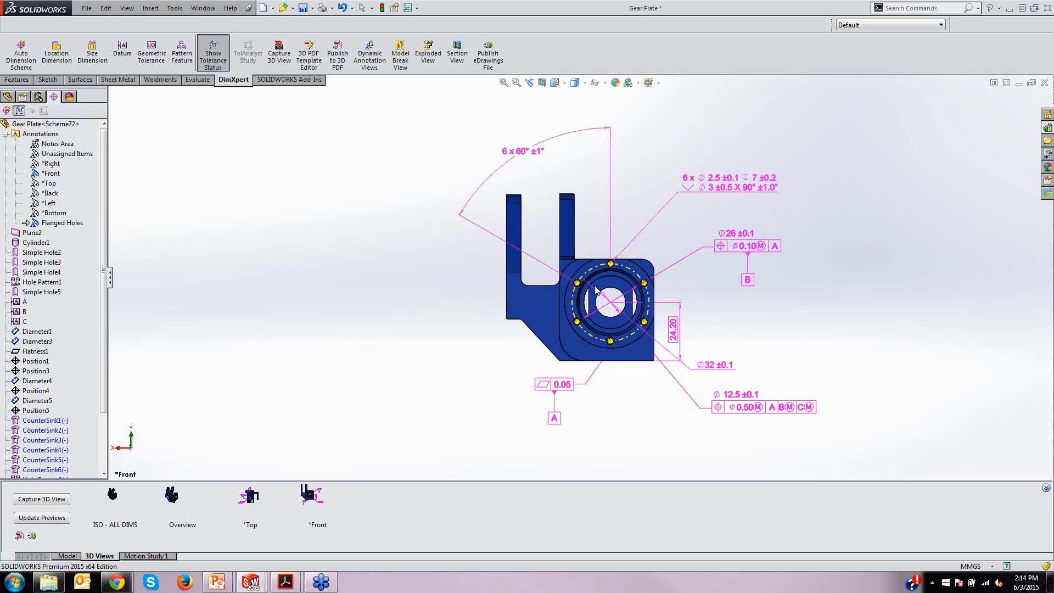
Select the Ø12.5, Ø26 and 0.05 flatness callouts together and assign them to the *Front annotation view
click(738, 396)
right_click(735, 389)
click(786, 354)
click(725, 393)
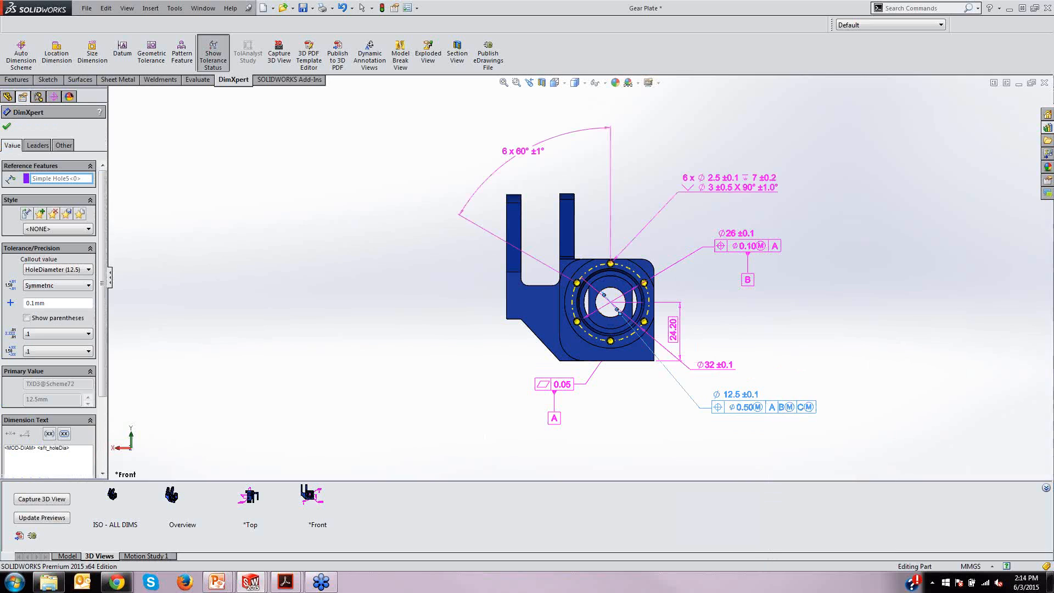
click(731, 235)
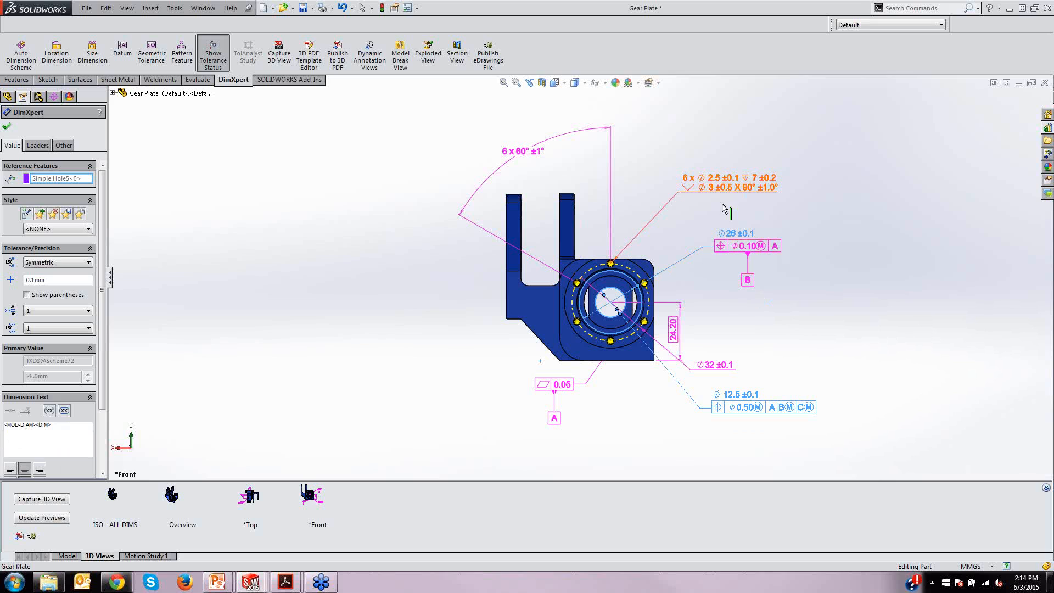
click(554, 385)
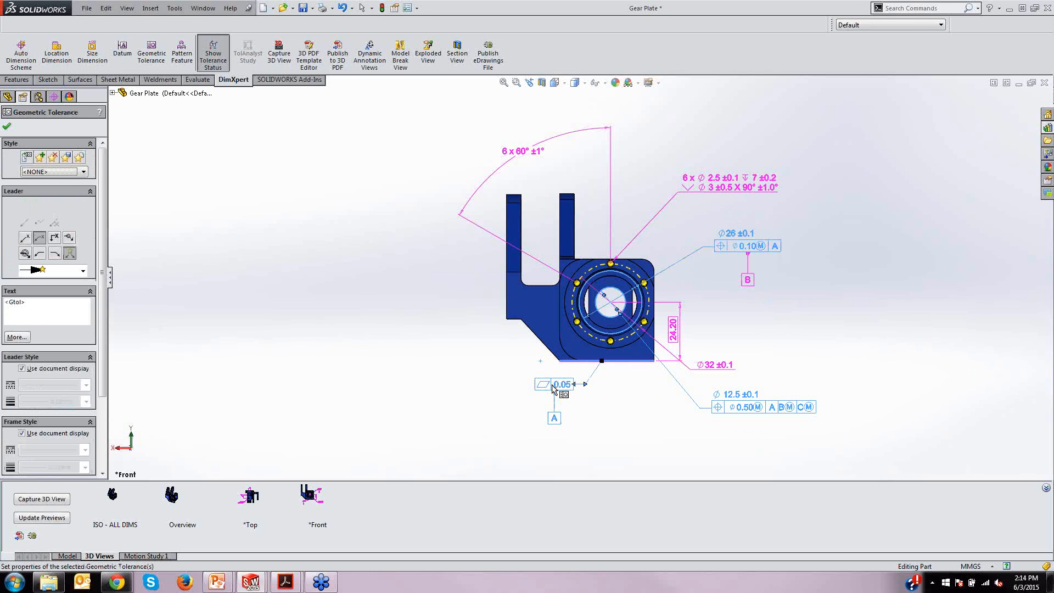
right_click(554, 388)
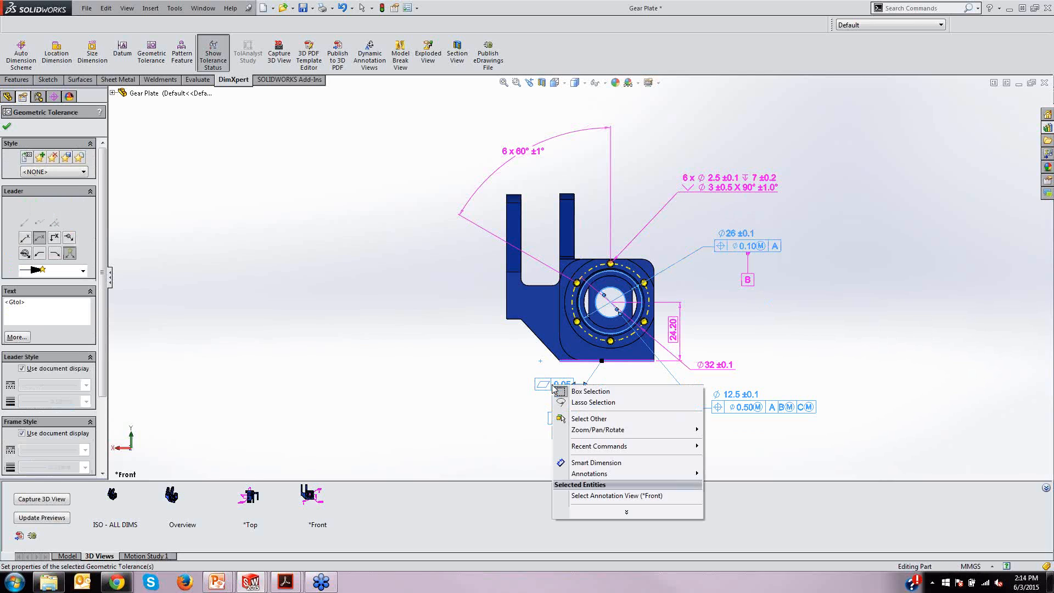
click(619, 496)
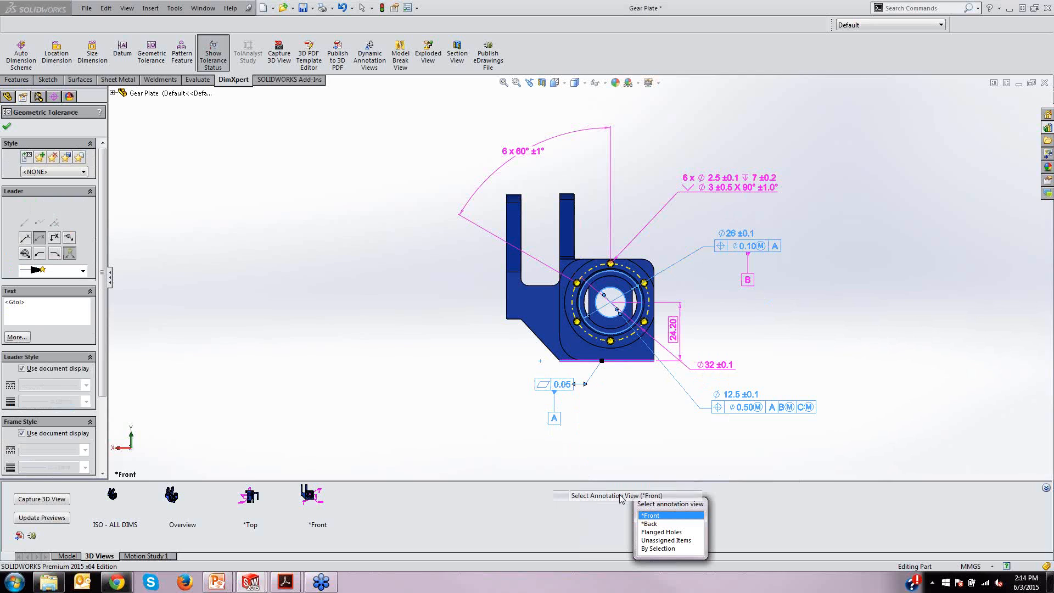
click(669, 517)
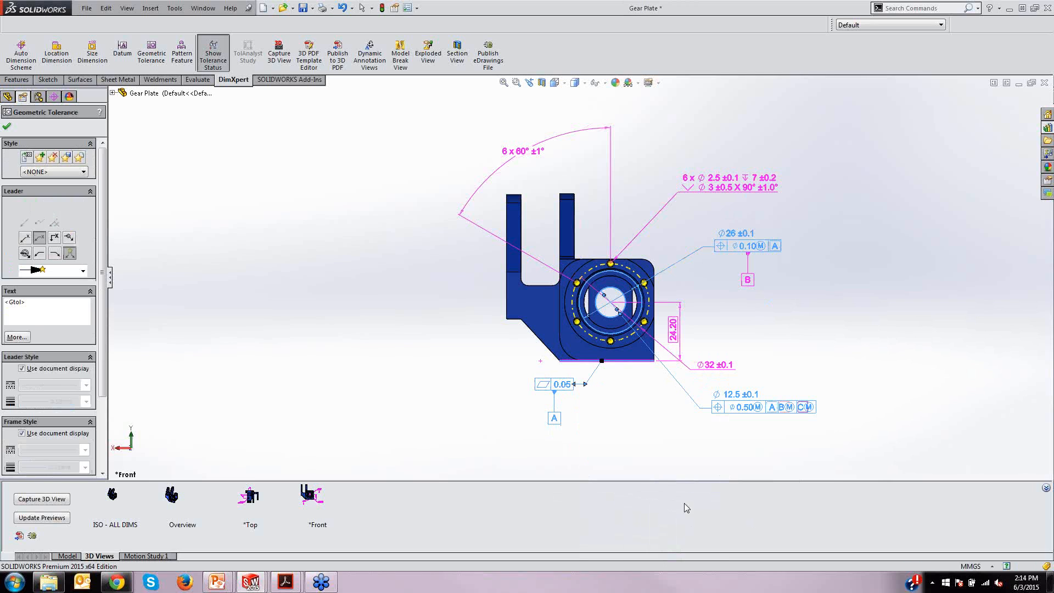
click(619, 394)
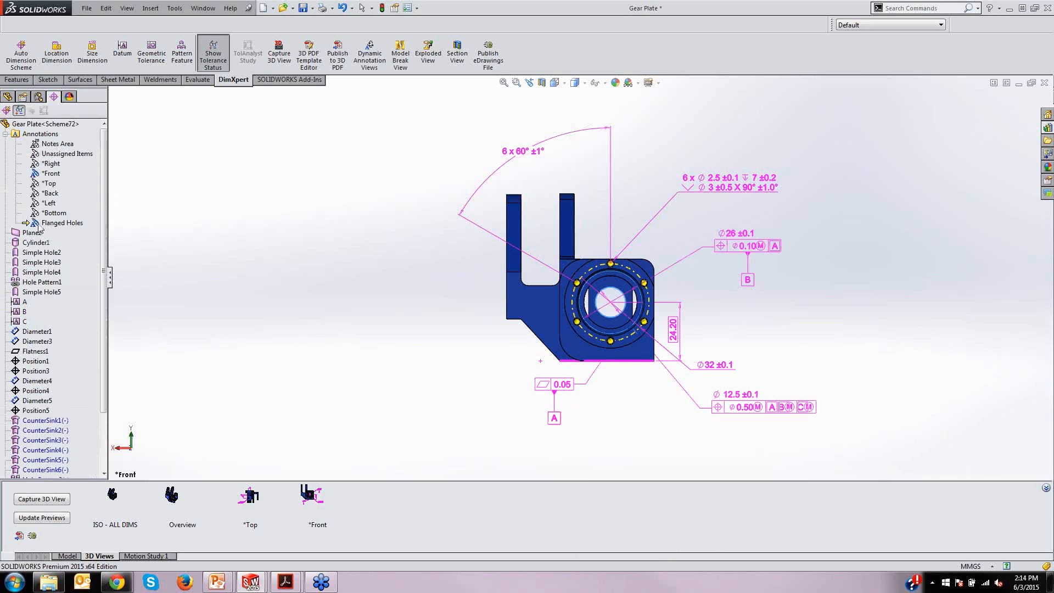
Switch between the *Front and Flanged Holes annotation views, checking the Ø26 callout and the annotation placement around the part
double_click(51, 172)
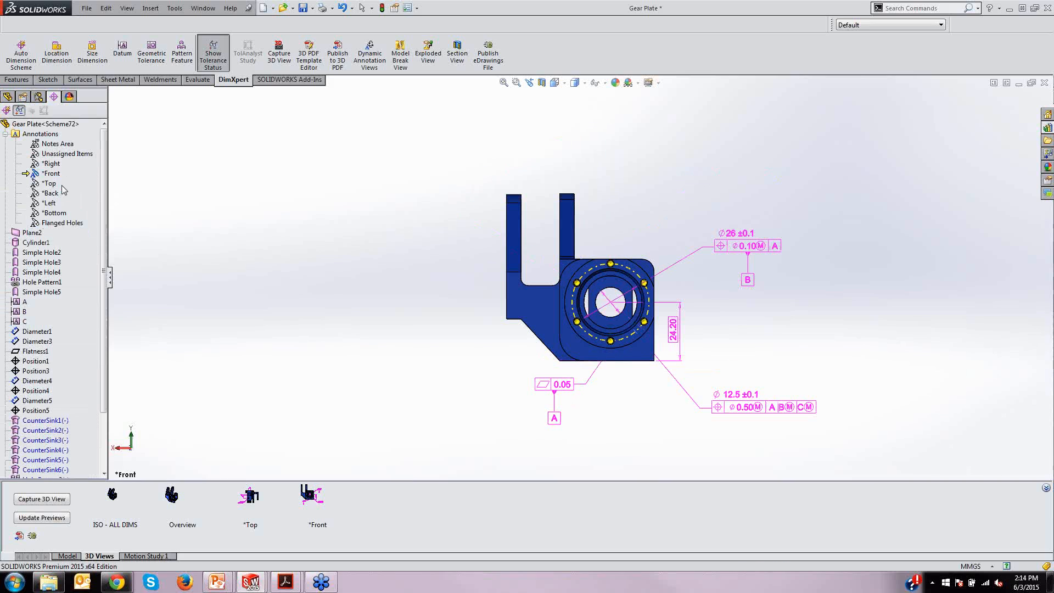
double_click(55, 223)
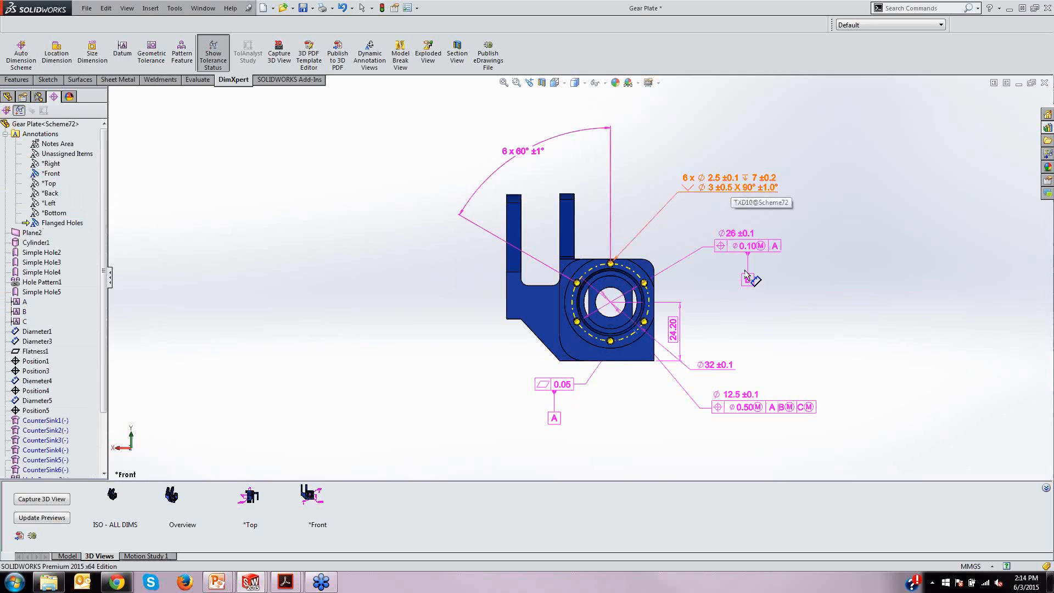
click(736, 240)
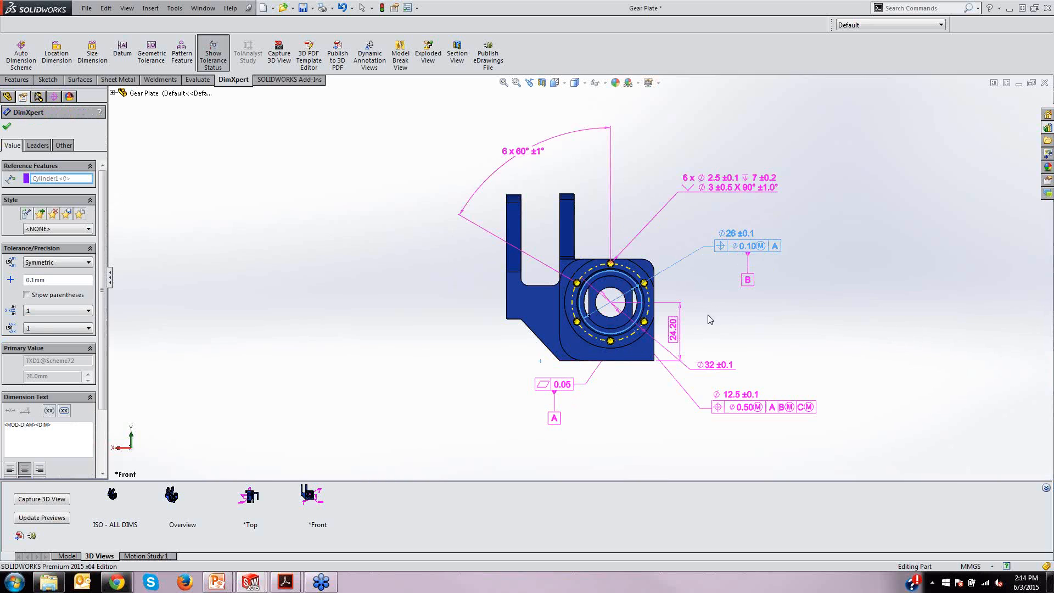
click(461, 383)
mouse_move(482, 417)
middle_down()
mouse_move(458, 404)
mouse_move(445, 418)
mouse_move(746, 320)
mouse_move(736, 323)
mouse_move(763, 341)
middle_up()
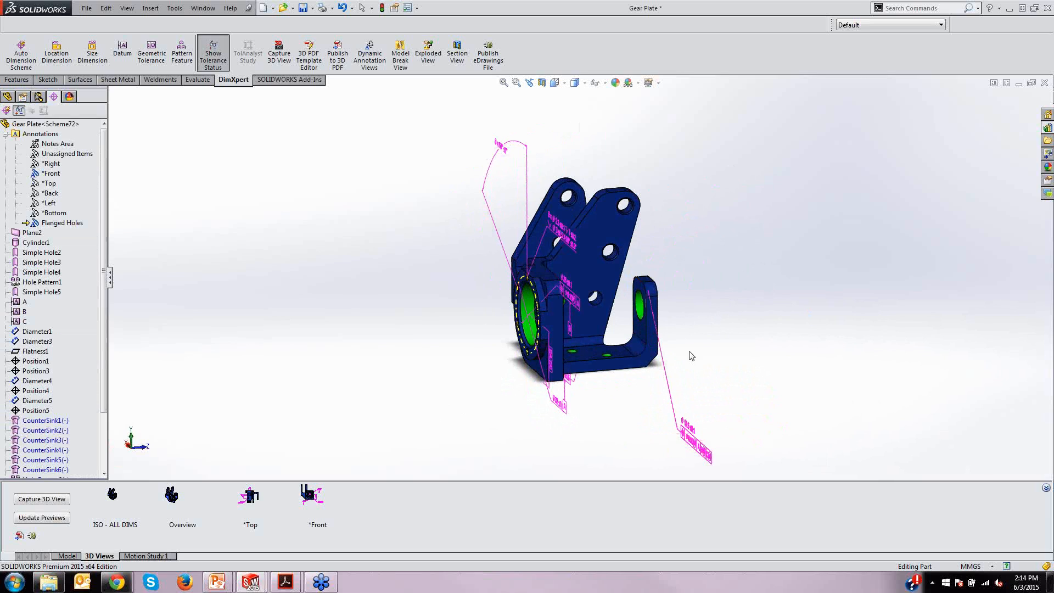
right_click(363, 248)
click(476, 371)
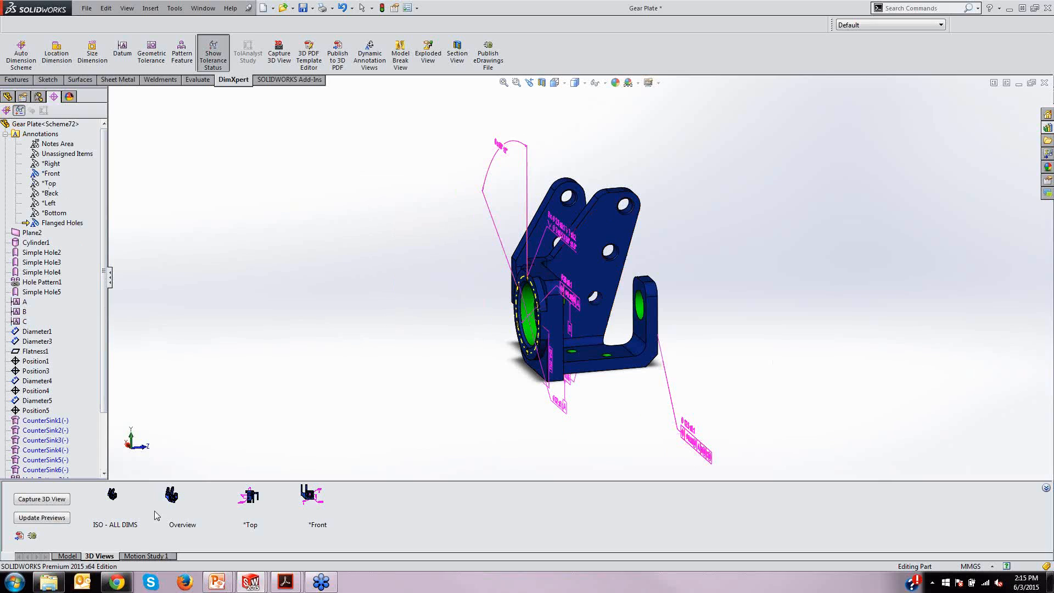
Restore the ISO - ALL DIMS 3D view and orient the model to the *Left annotation view
double_click(116, 508)
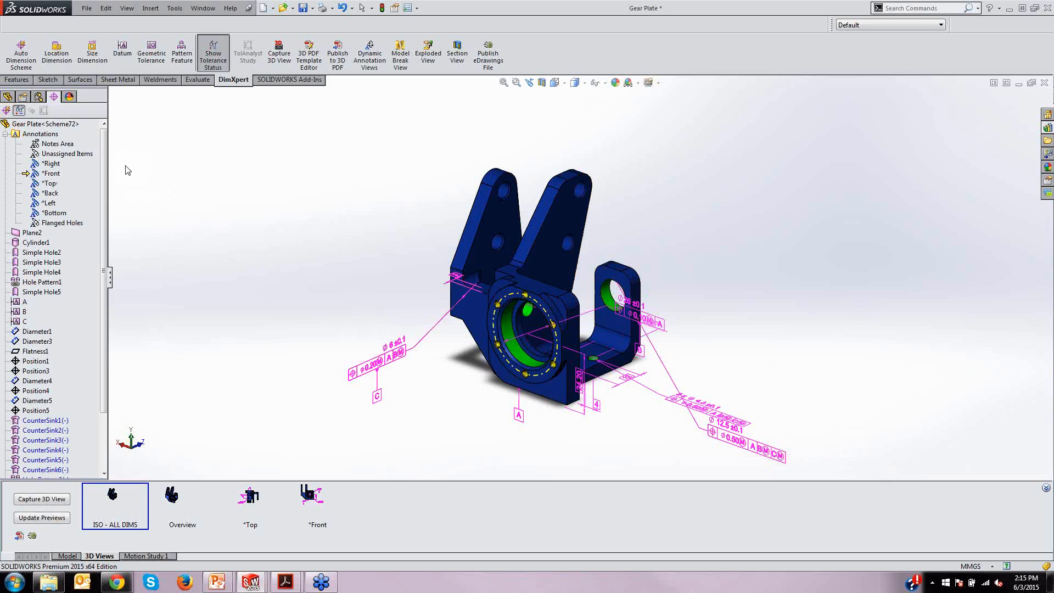
click(50, 204)
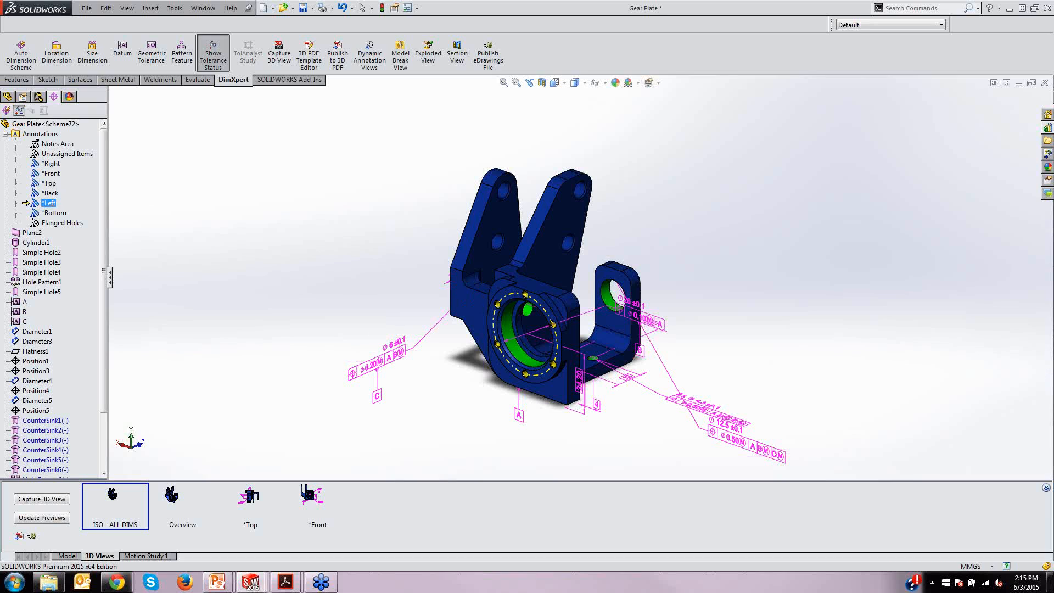
right_click(52, 202)
right_click(31, 203)
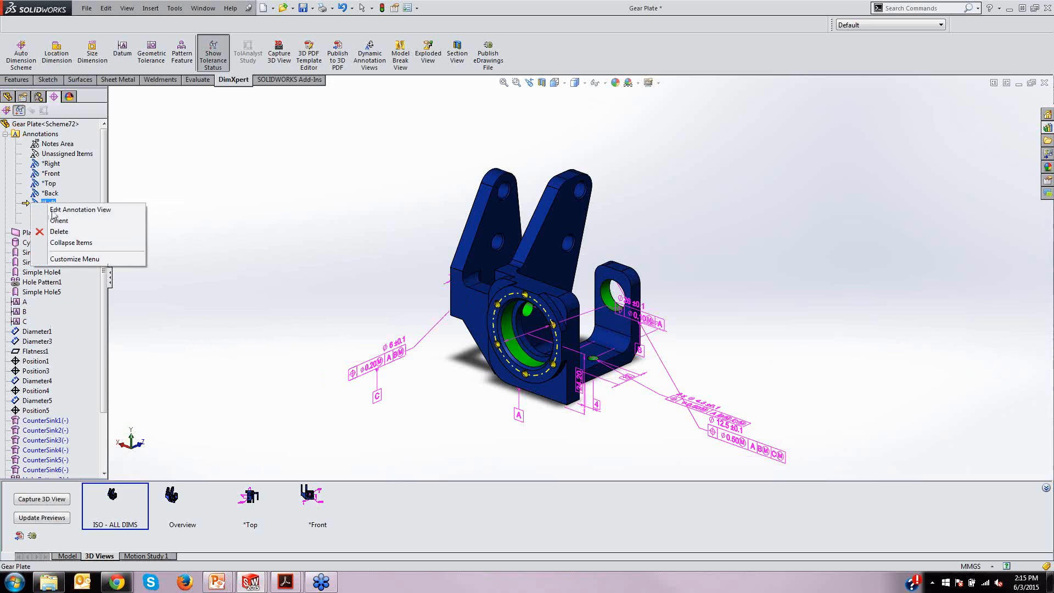
click(59, 222)
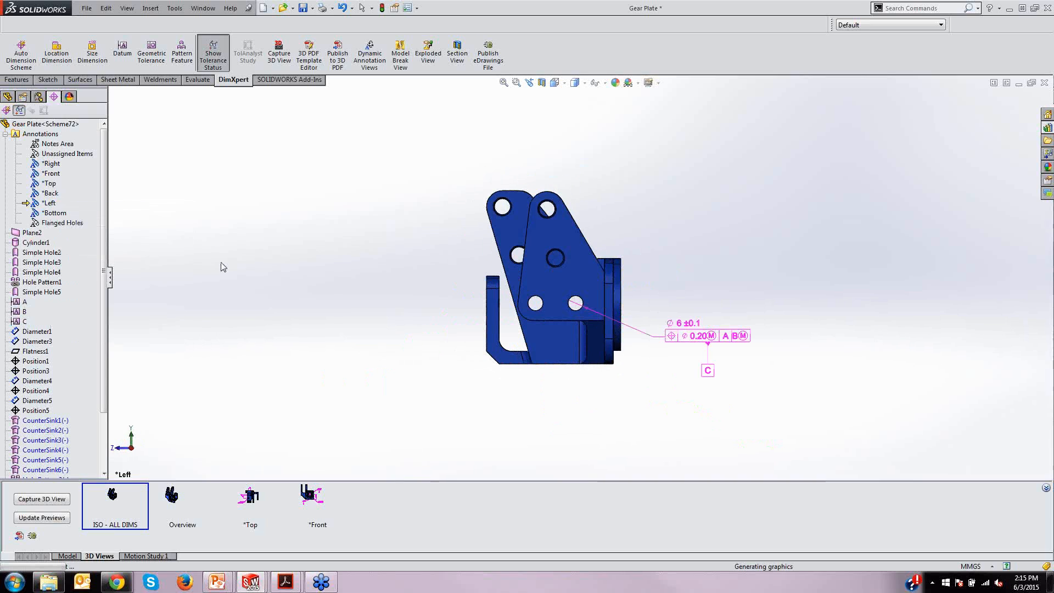
Activate and reorient to the *Right annotation view, with the bored flange and upright lug in sight
right_click(44, 164)
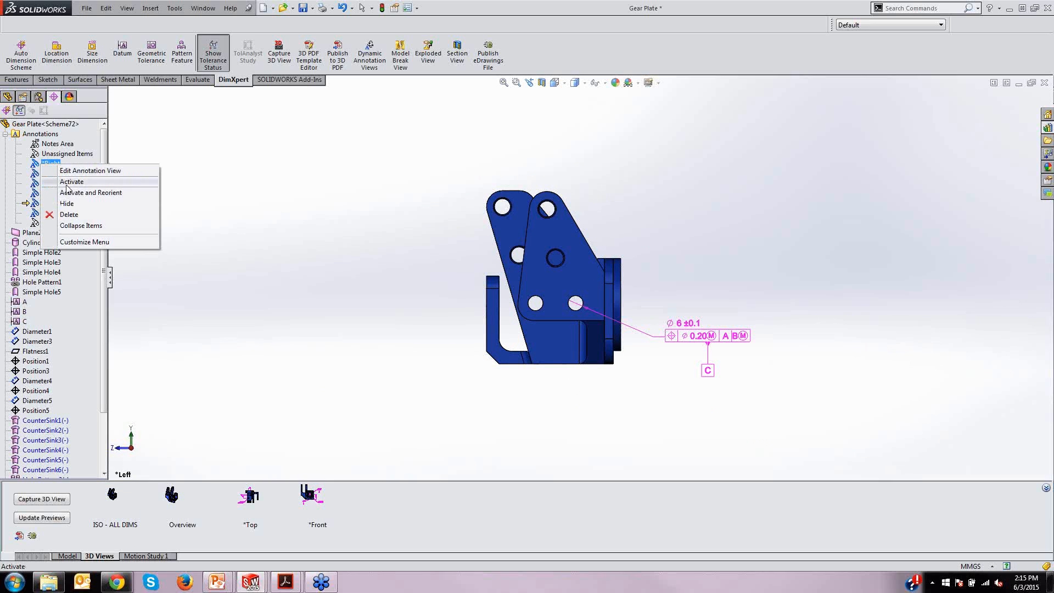
click(71, 193)
mouse_move(321, 302)
middle_down()
mouse_move(388, 317)
mouse_move(374, 337)
mouse_move(367, 324)
middle_up()
middle_drag(746, 272, 750, 303)
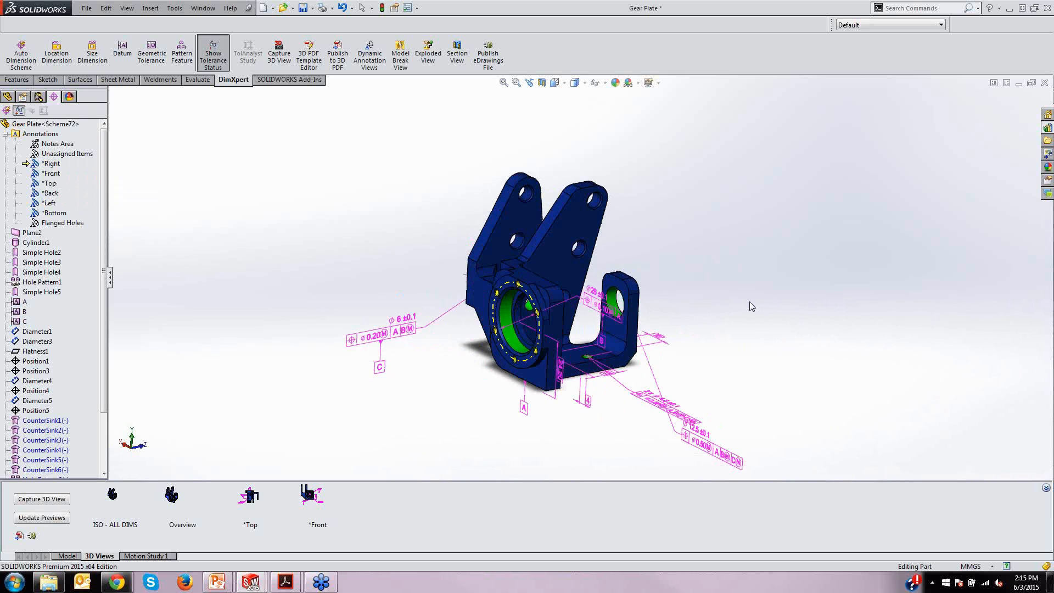
scroll(591, 314, down, 3)
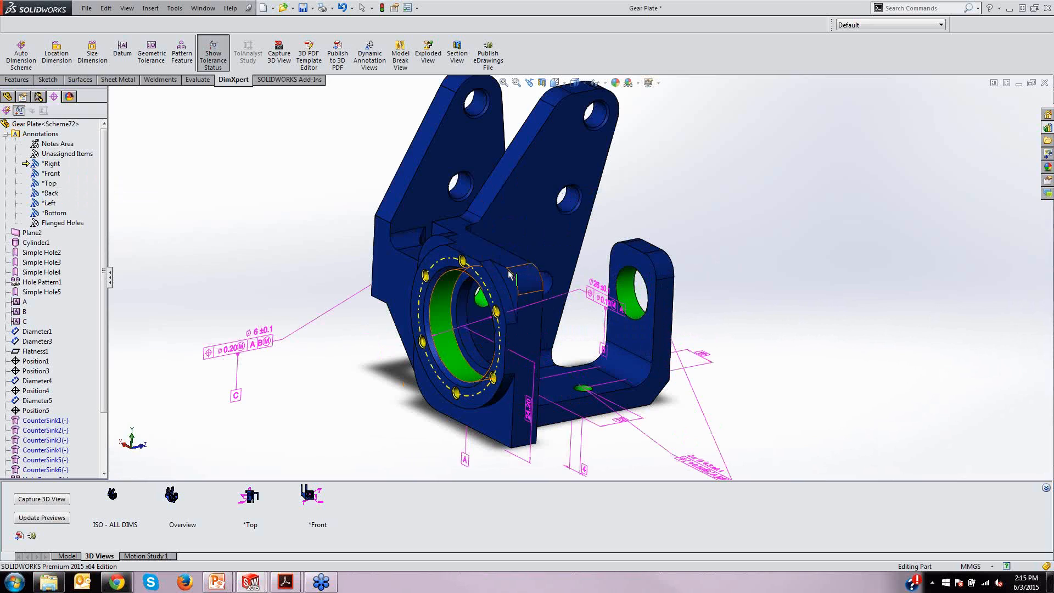
Start a location dimension by combining the large and small front faces of the flange plate into one compound reference
click(57, 56)
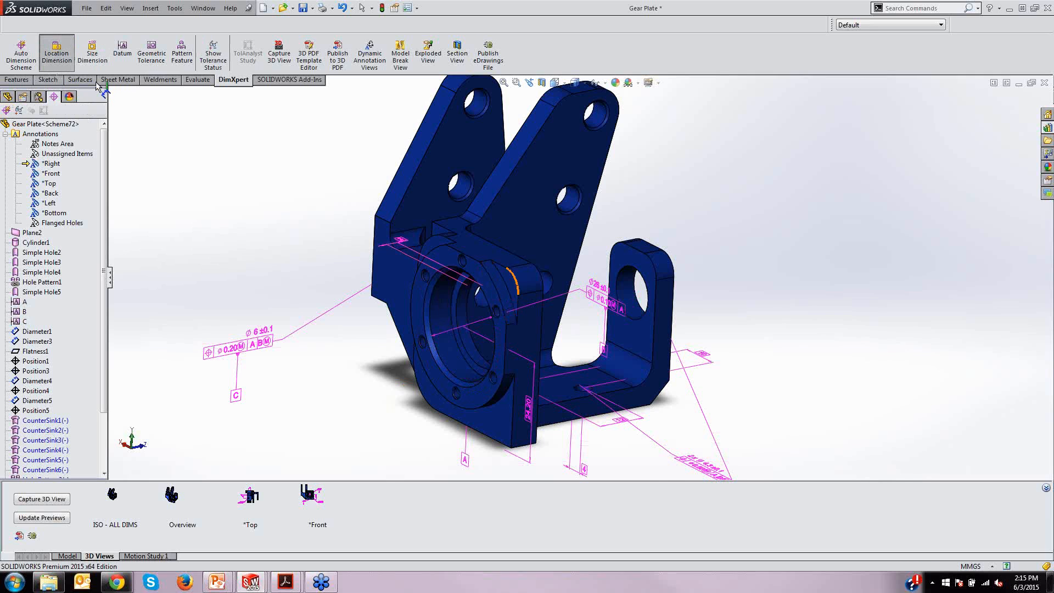
scroll(473, 311, down, 4)
scroll(489, 314, up, 3)
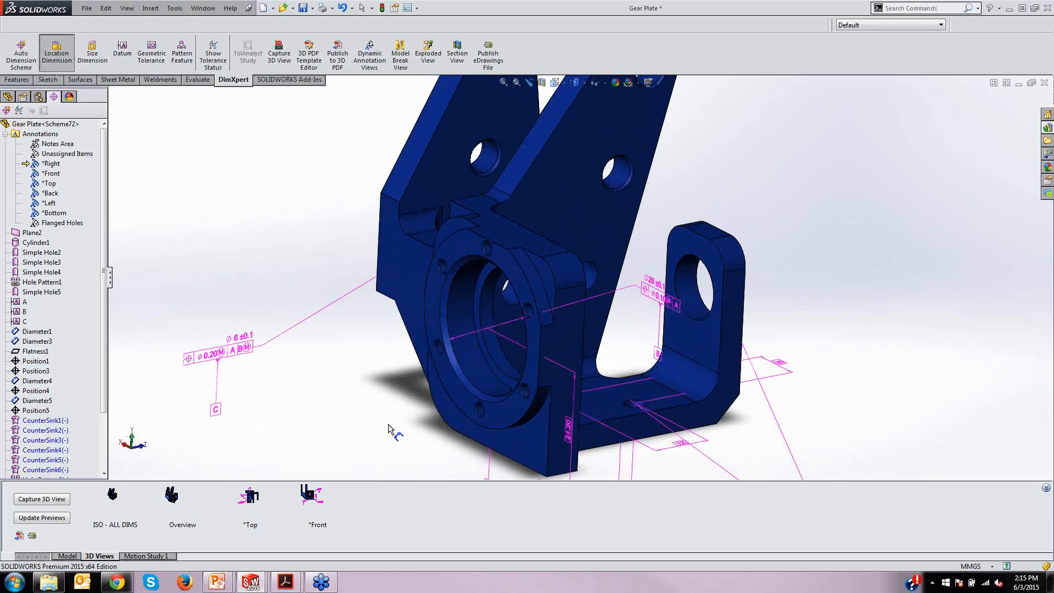
click(445, 409)
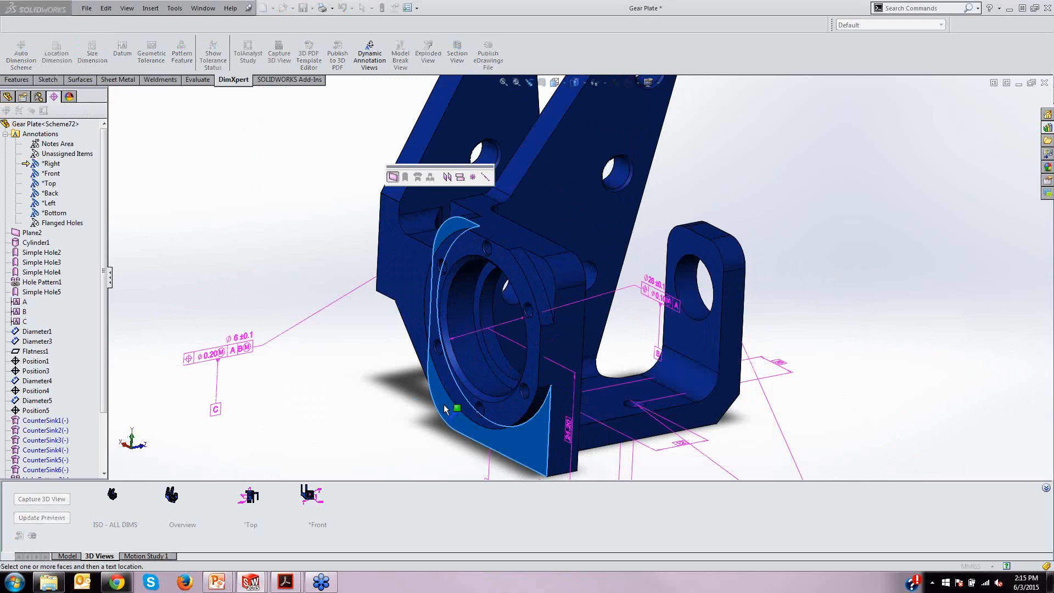
click(460, 178)
click(541, 273)
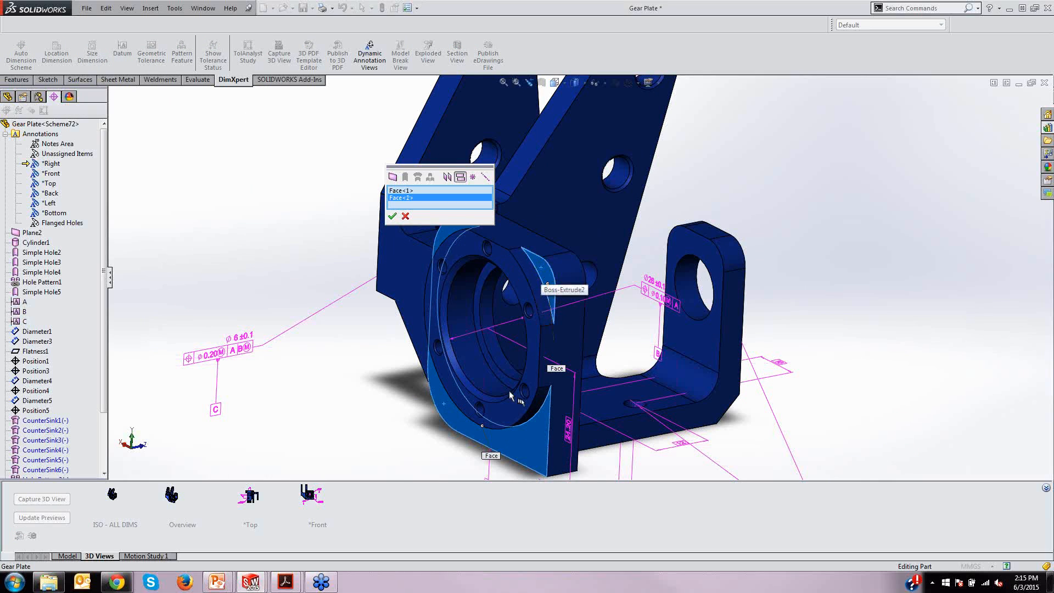
click(392, 216)
Complete the location dimension to the flange plate's rear face, place it above the plate and set its tolerance type to Limit
middle_drag(521, 315, 473, 344)
click(554, 231)
click(541, 174)
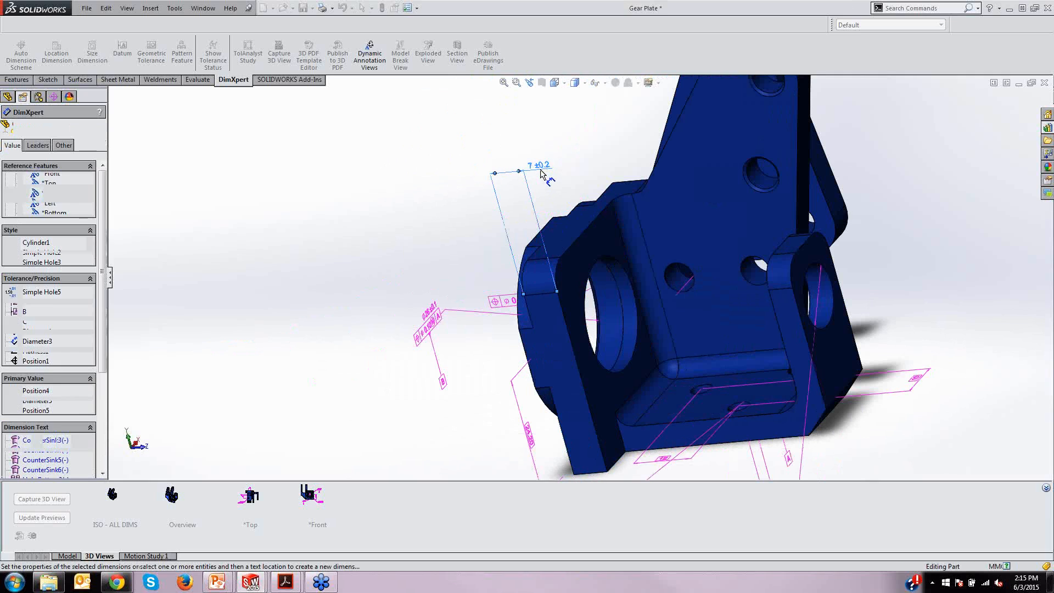
click(72, 294)
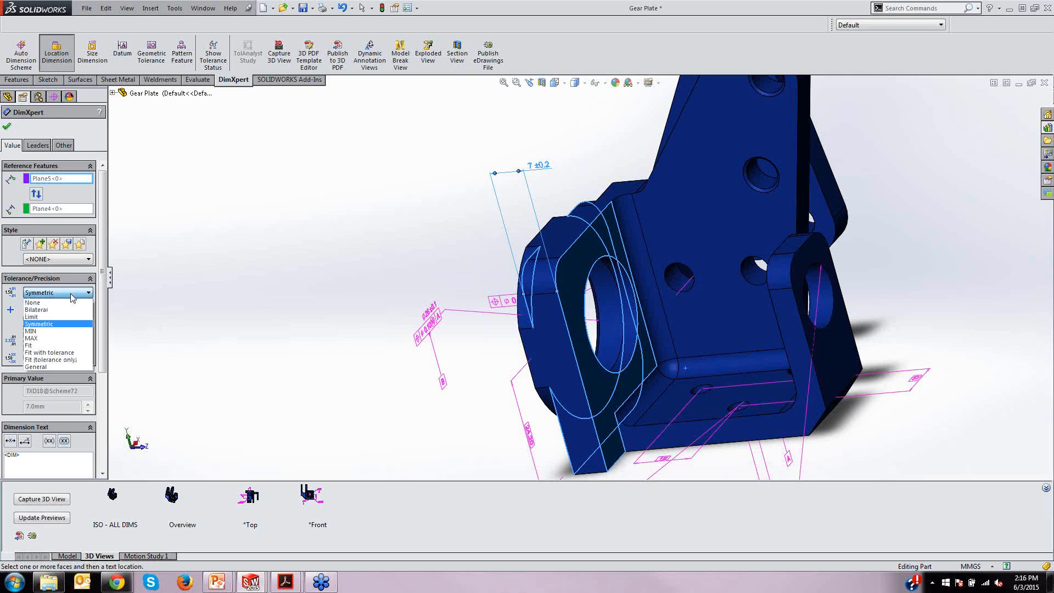
click(71, 318)
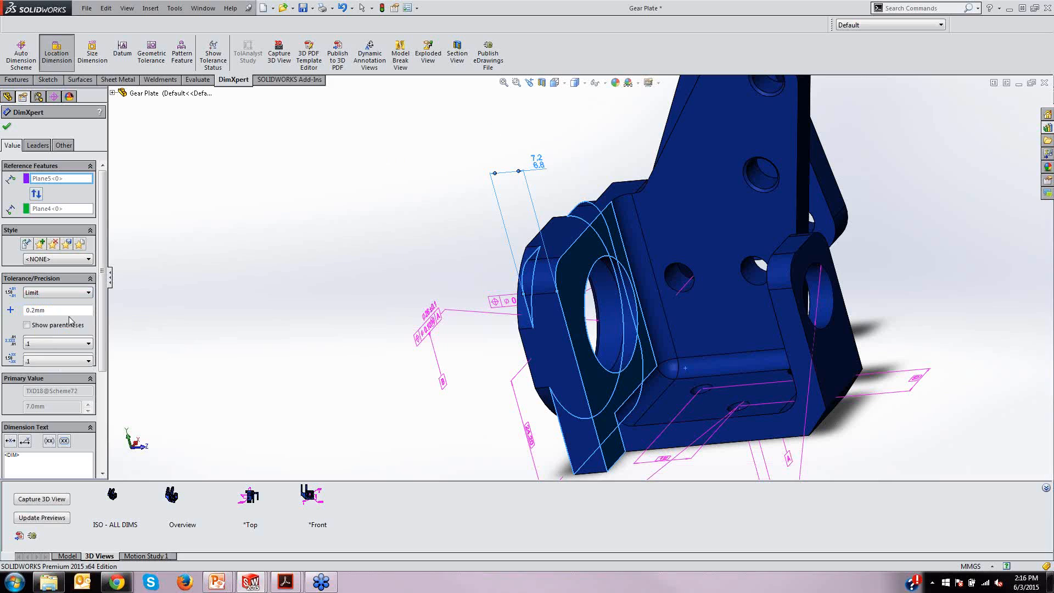
Add a location dimension between the flange plate's front face and the upright lug's outer face, placed above the part
middle_drag(373, 327, 363, 327)
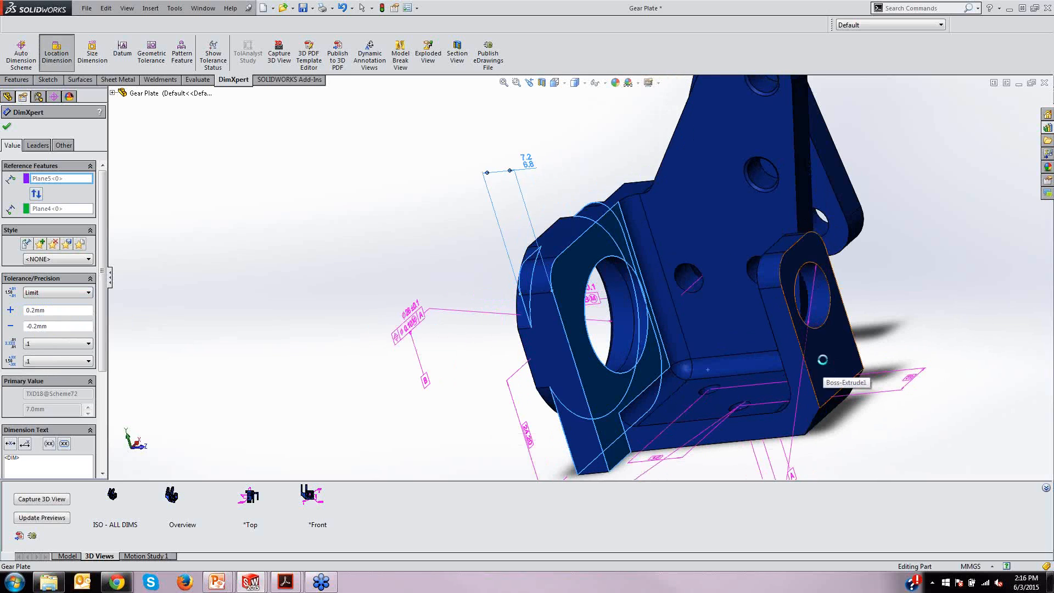
click(821, 360)
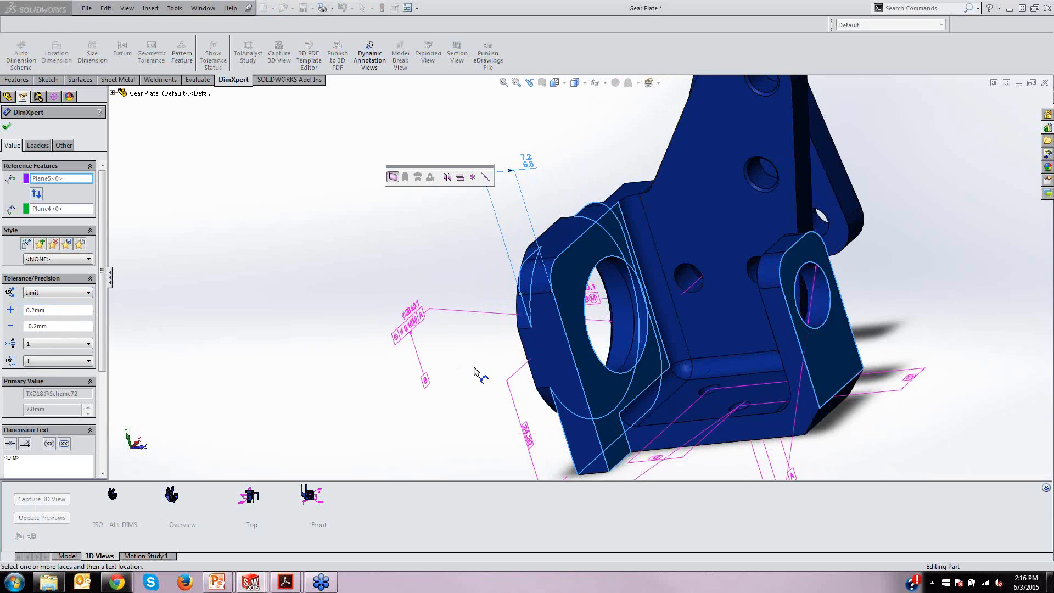
middle_drag(476, 373, 510, 370)
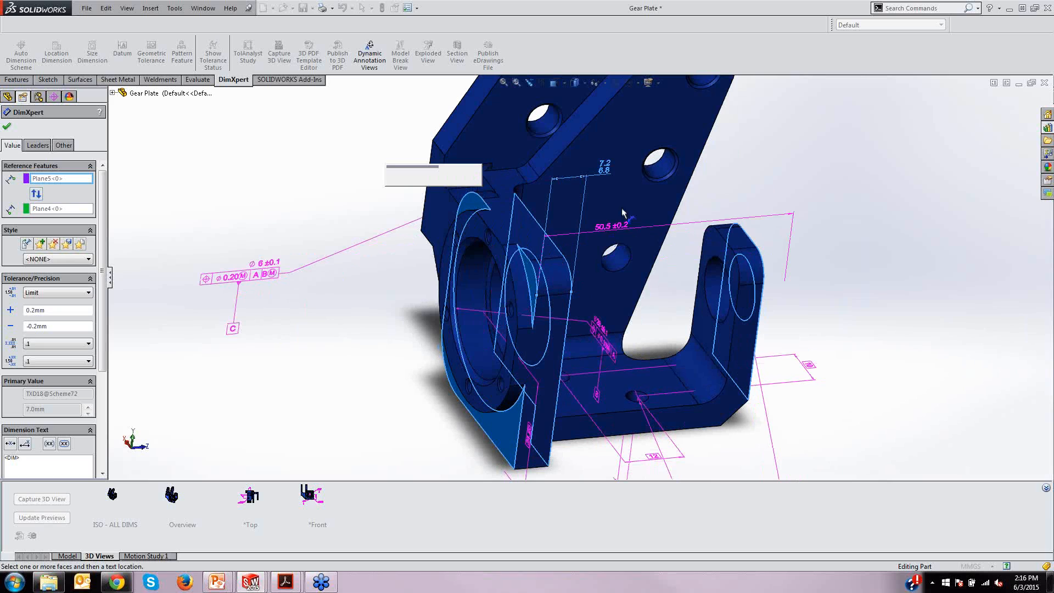
click(648, 124)
Add a location dimension between the base's upper face and underside, placed beside the upright lug
middle_drag(647, 143, 701, 360)
scroll(661, 363, down, 5)
click(581, 274)
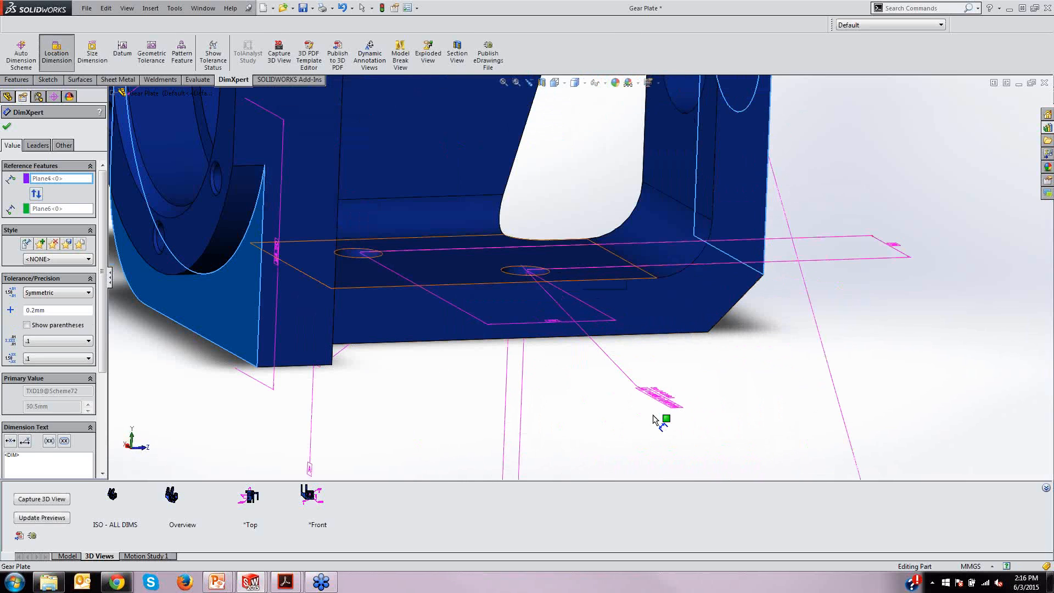
middle_drag(581, 461, 571, 363)
scroll(708, 424, up, 3)
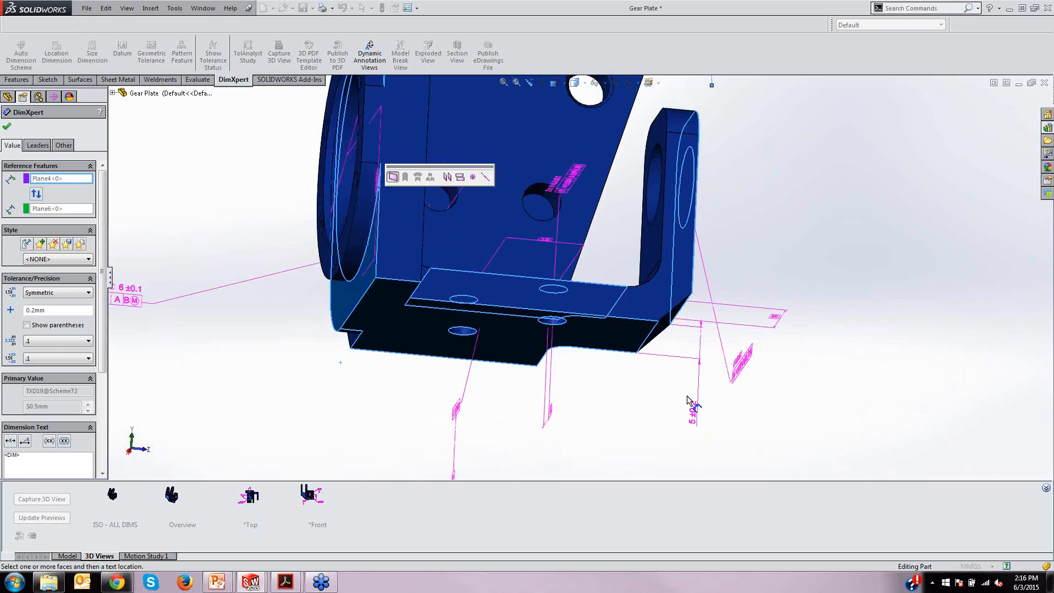
middle_drag(687, 400, 686, 445)
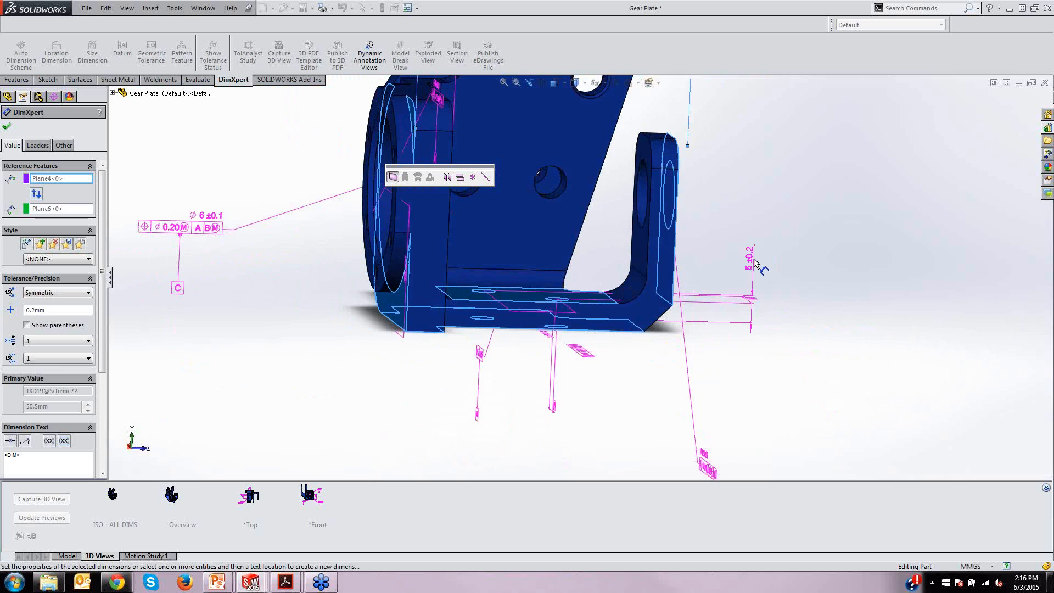
click(754, 262)
click(617, 356)
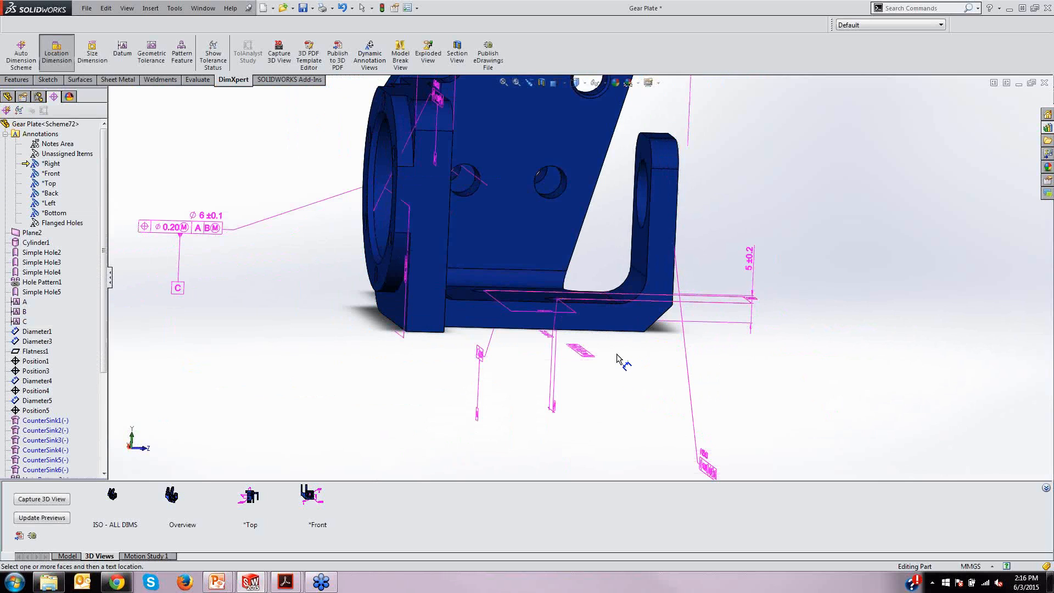
Add size dimensions to the inner fillet and the outer chamfer where the upright lug meets the base
scroll(617, 356, down, 1)
scroll(617, 356, up, 2)
scroll(617, 355, down, 2)
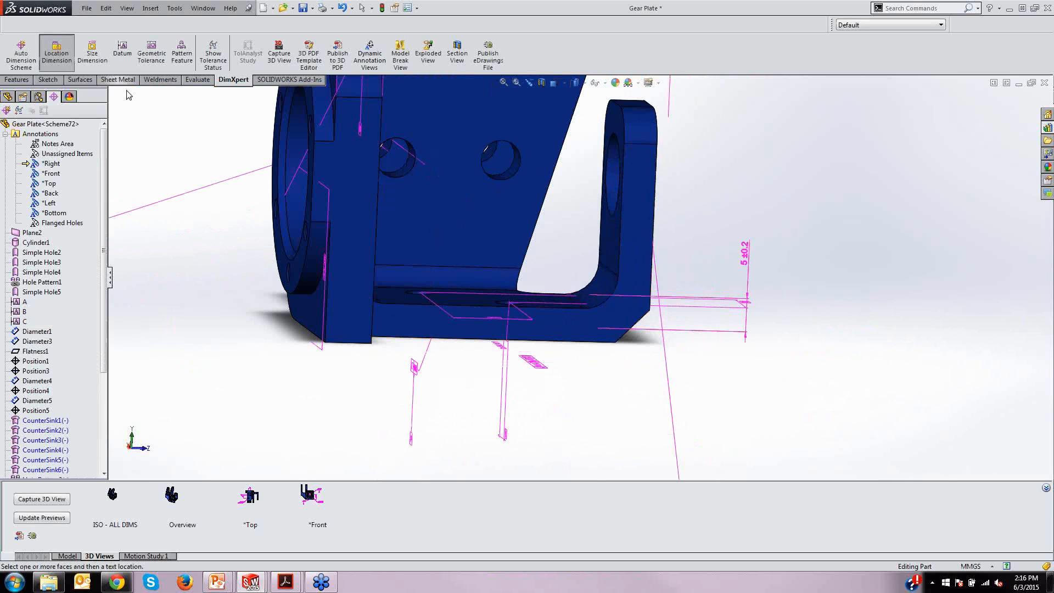
click(99, 54)
click(602, 287)
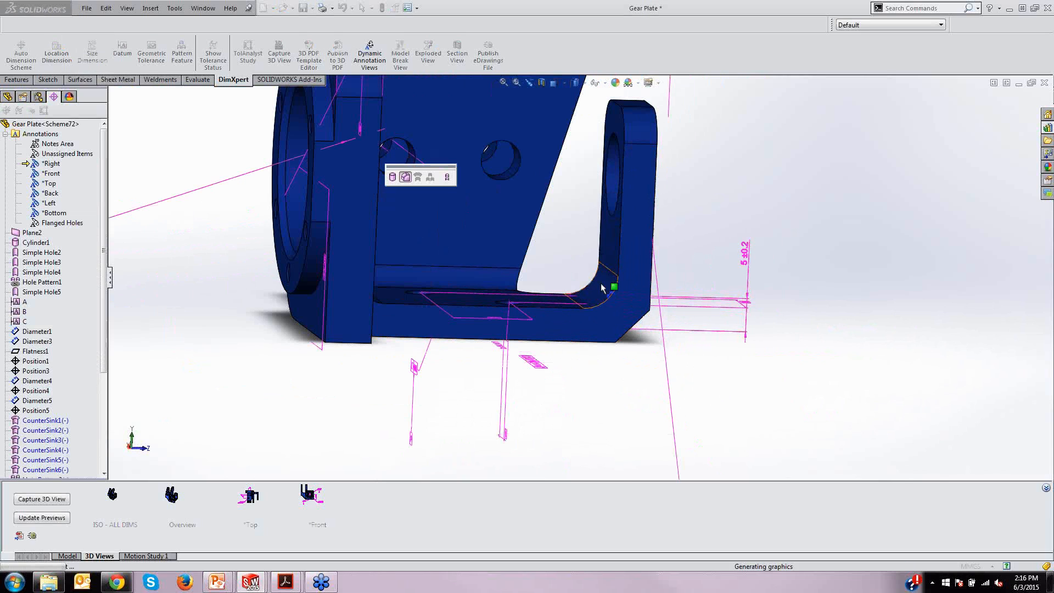
click(540, 235)
middle_drag(627, 405, 666, 358)
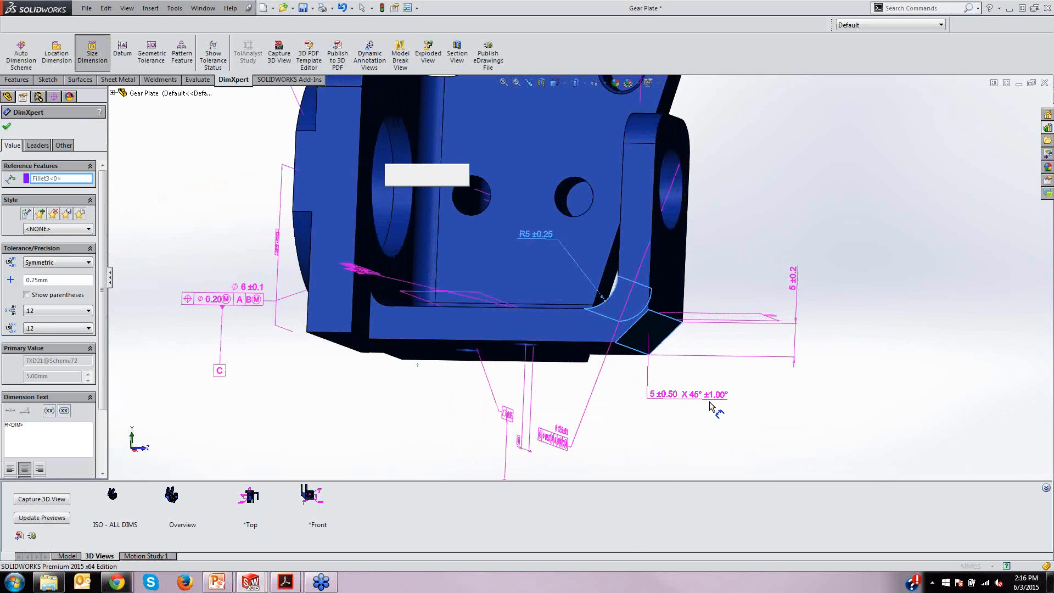
click(769, 396)
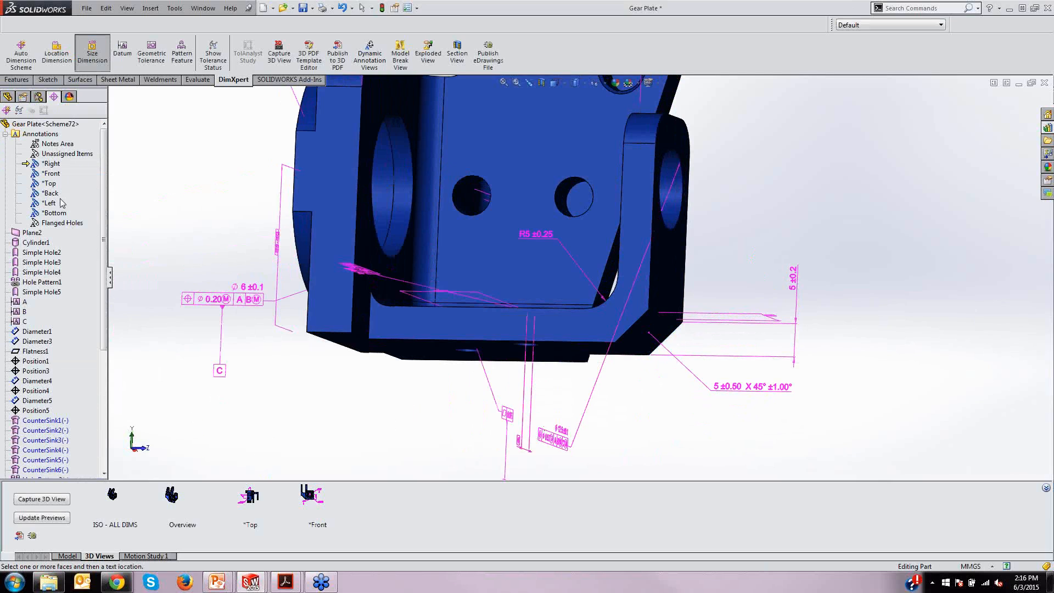
Hide the annotation views from *Front through *Bottom
click(51, 174)
ctrl+click(53, 213)
ctrl+click(51, 173)
right_click(50, 174)
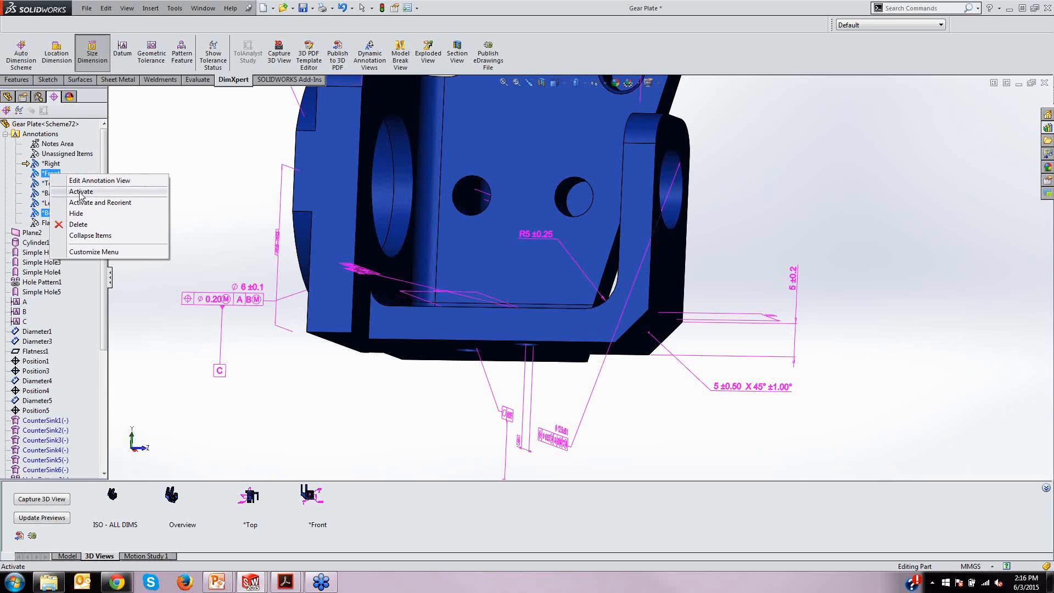
click(76, 214)
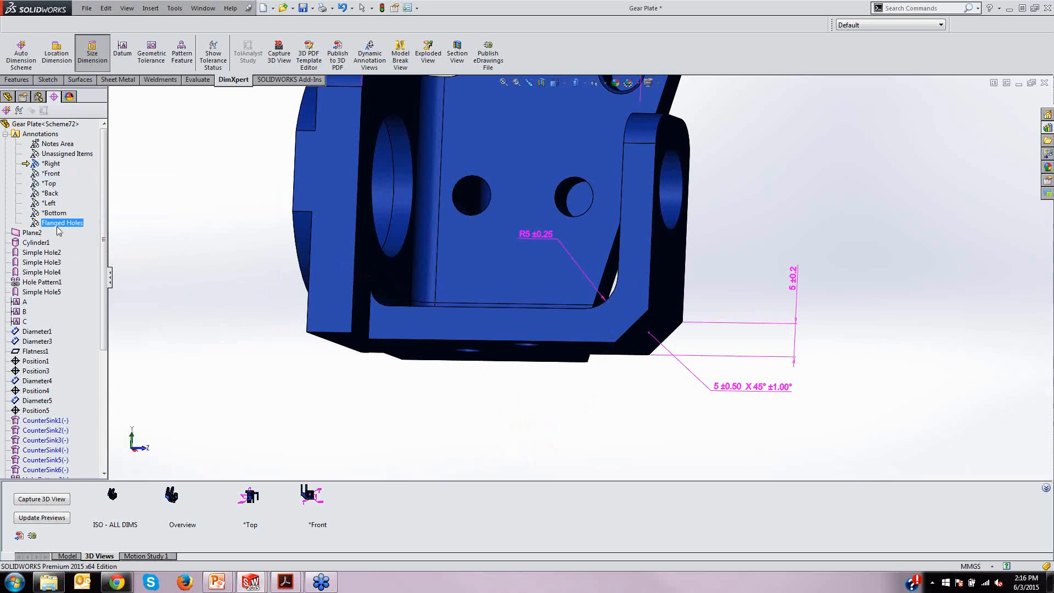
Orient the part to the standard Right view
middle_drag(253, 311, 283, 341)
scroll(282, 341, up, 6)
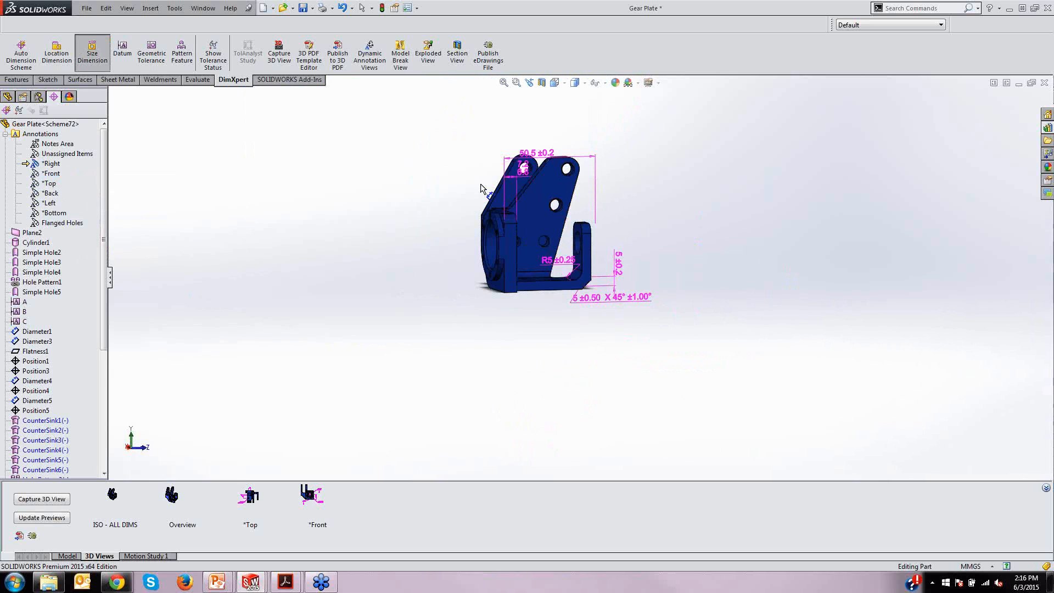
middle_drag(600, 313, 565, 341)
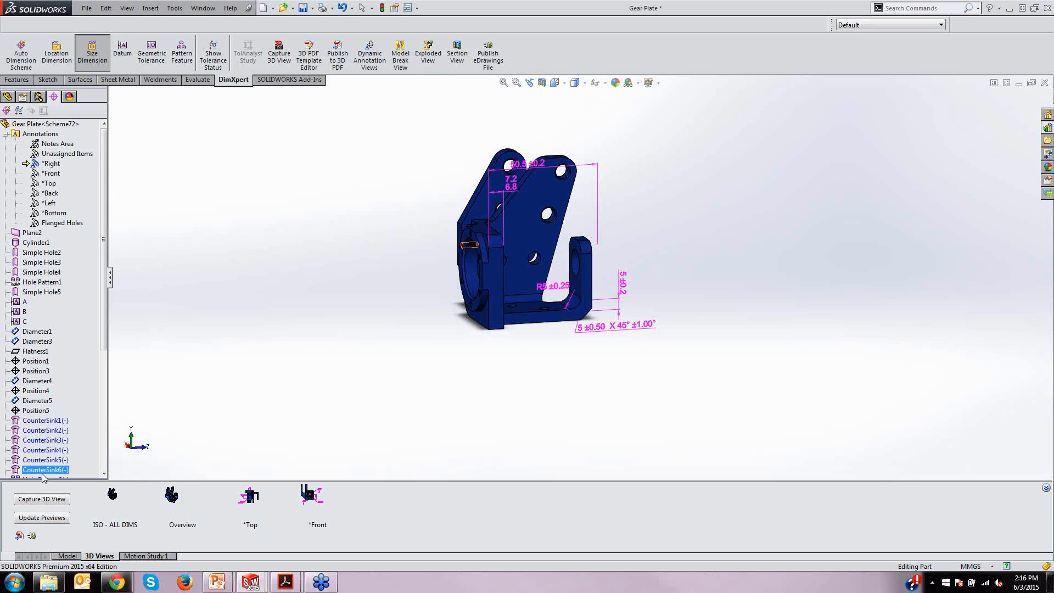
click(49, 167)
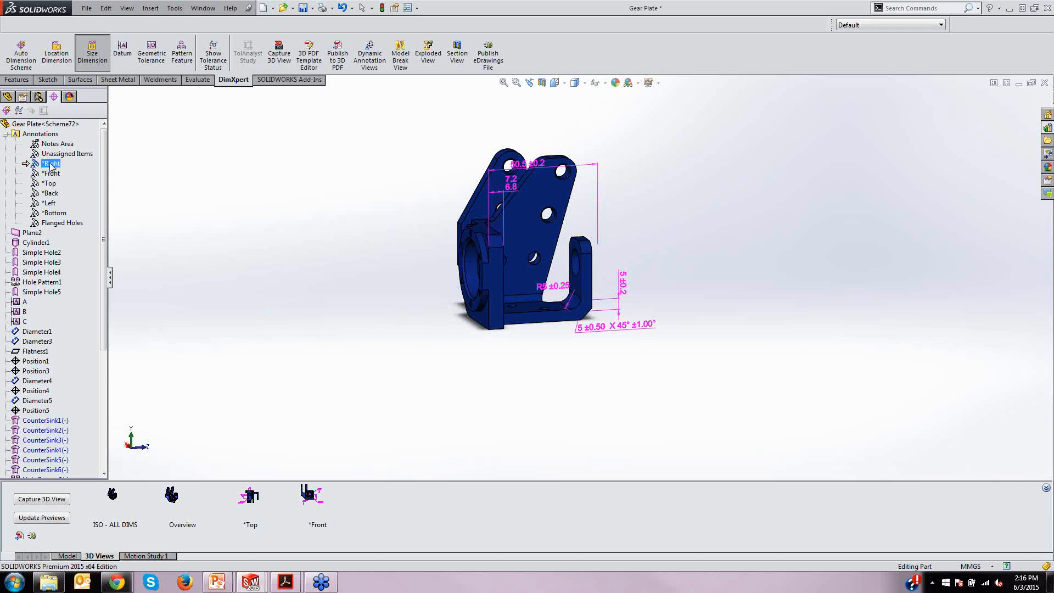
key(space)
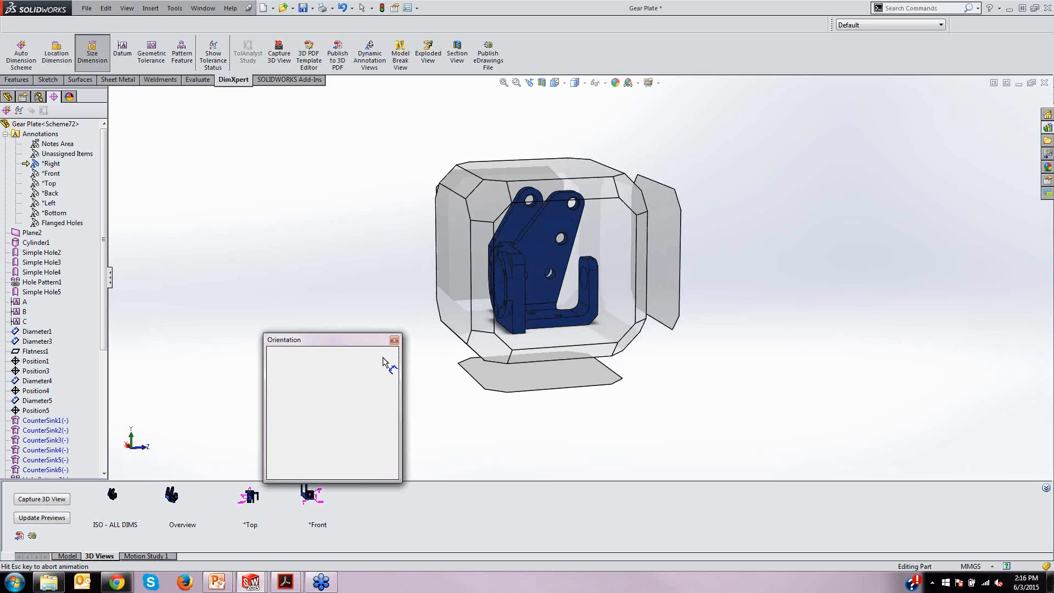
click(653, 254)
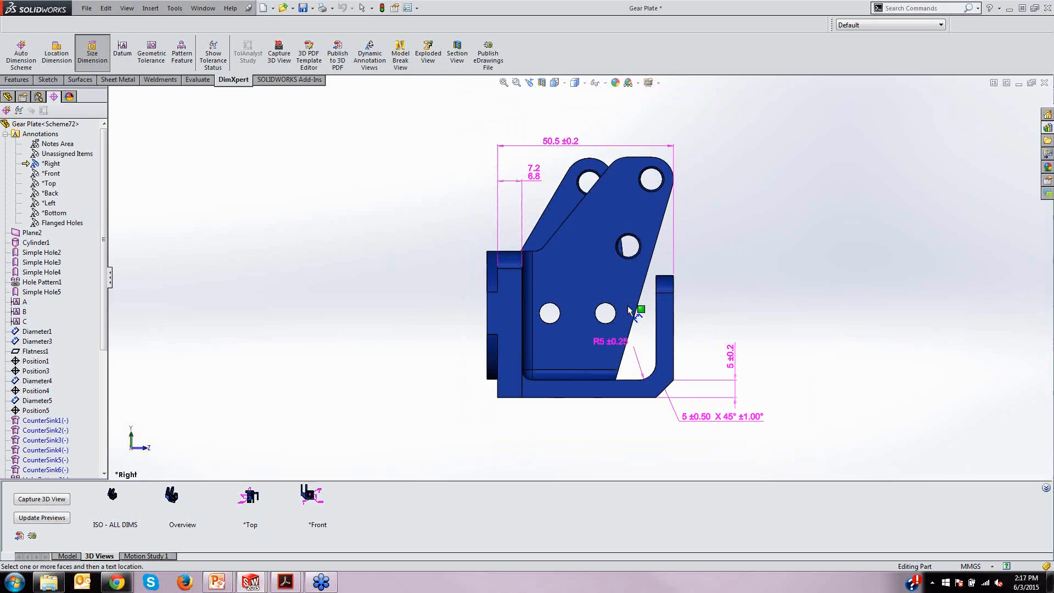
Move the fillet radius dimension onto the slanted plate and capture a 3D view named *Right
drag(592, 344, 590, 341)
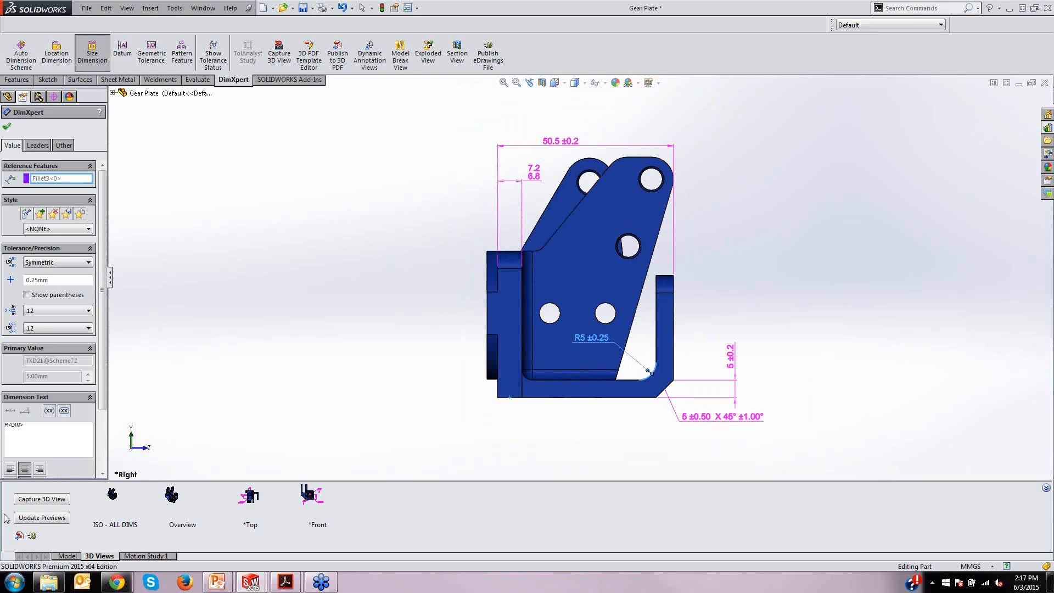
click(30, 501)
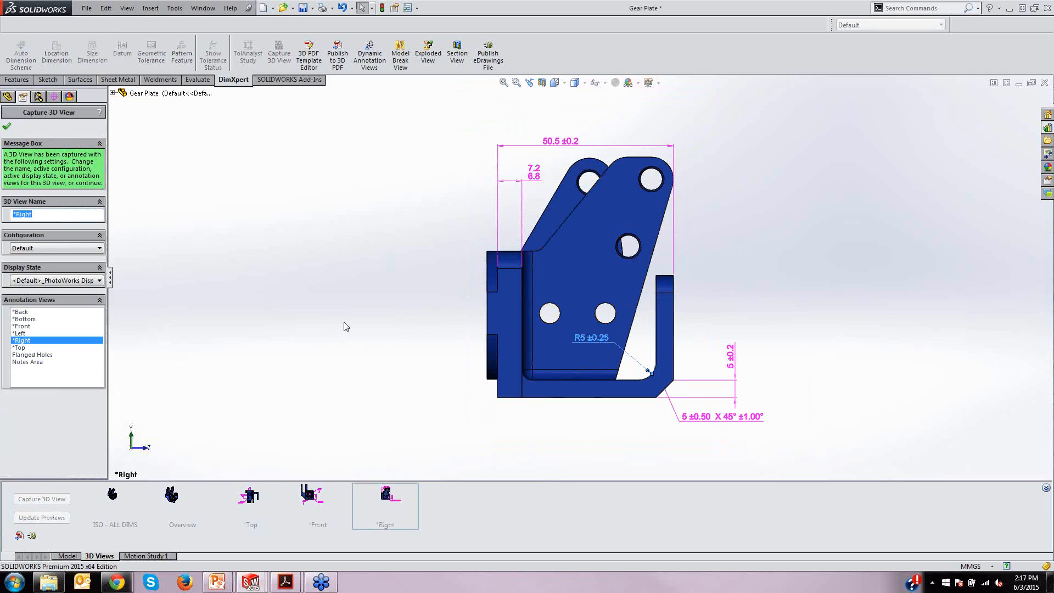
click(8, 128)
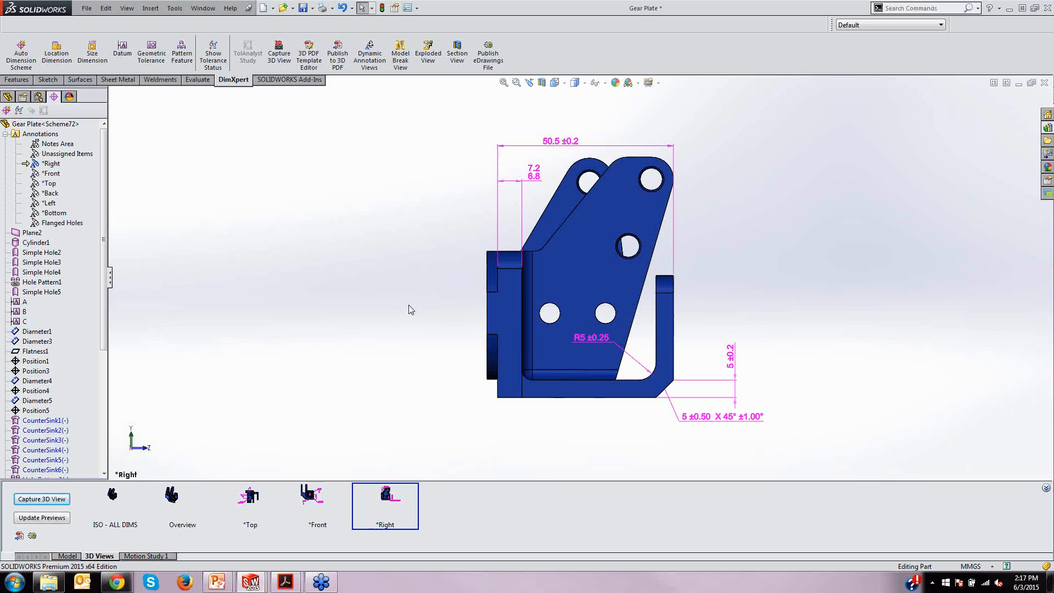
Create a zonal section view of the part through the Right plane
middle_drag(421, 302, 602, 389)
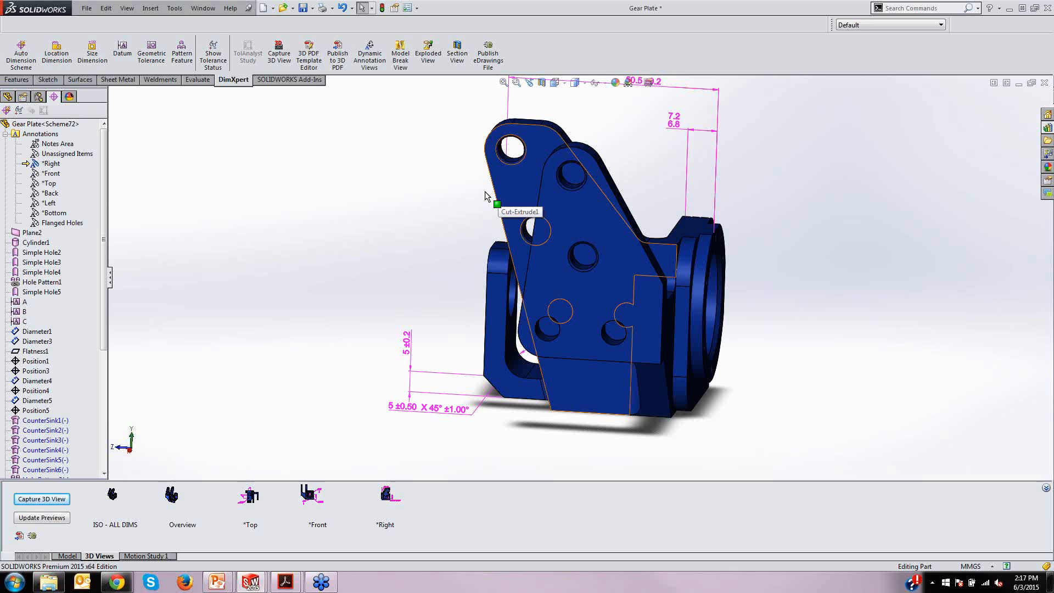
middle_drag(433, 271, 408, 303)
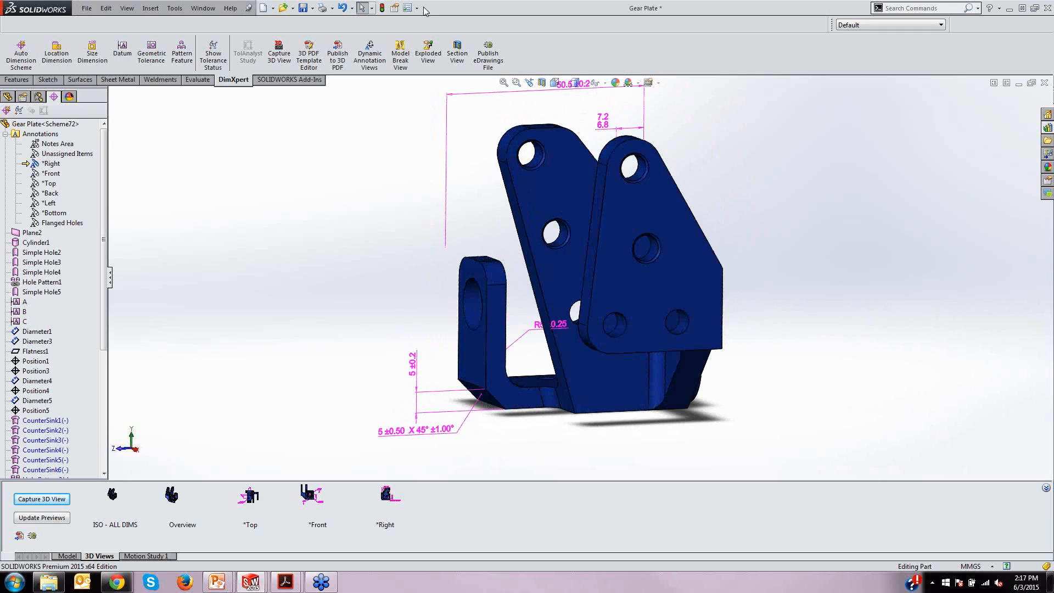
click(542, 83)
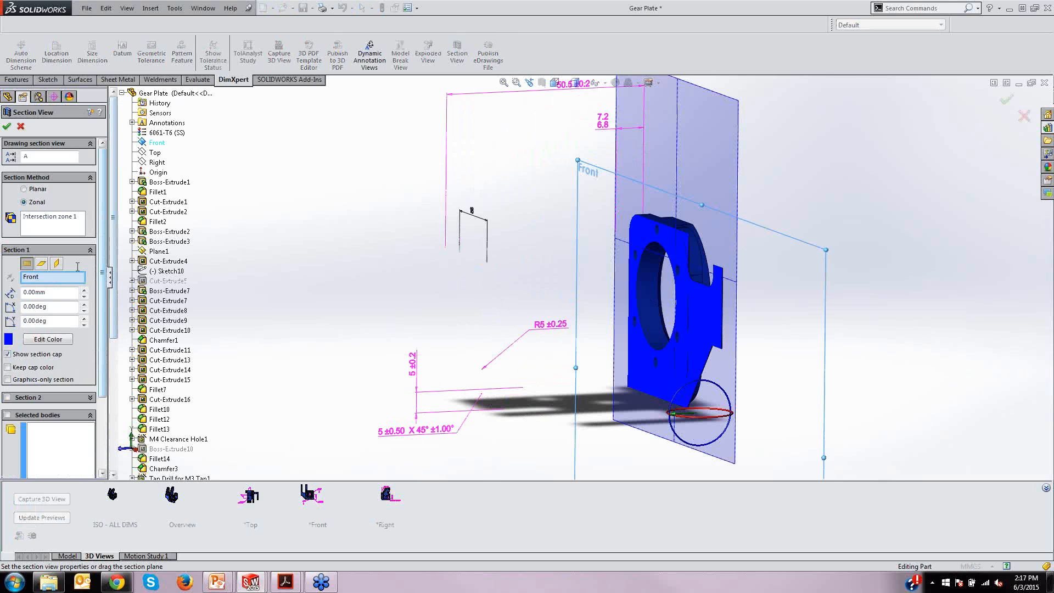
click(56, 264)
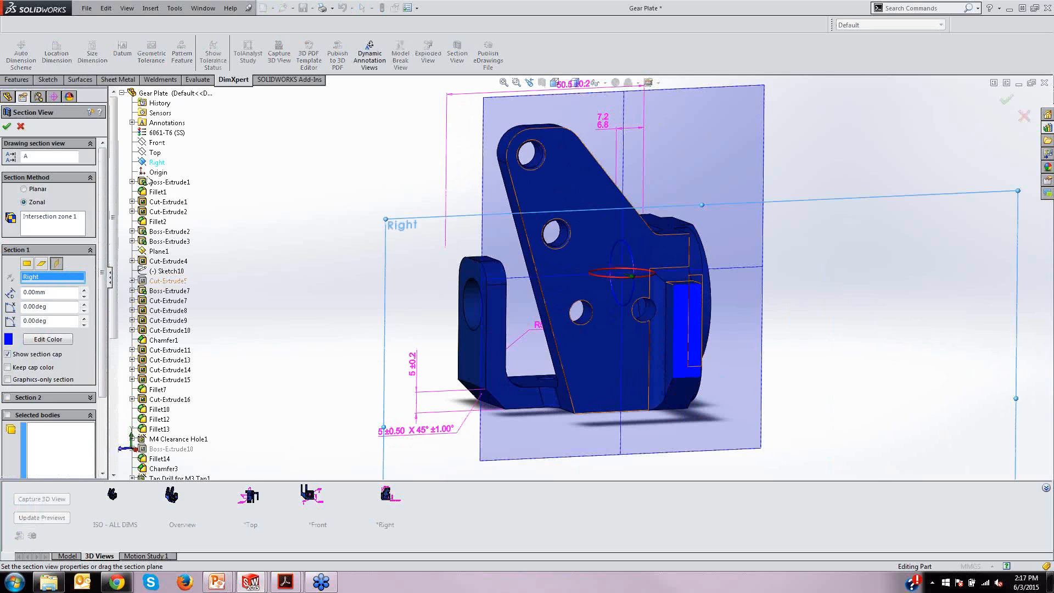
click(7, 127)
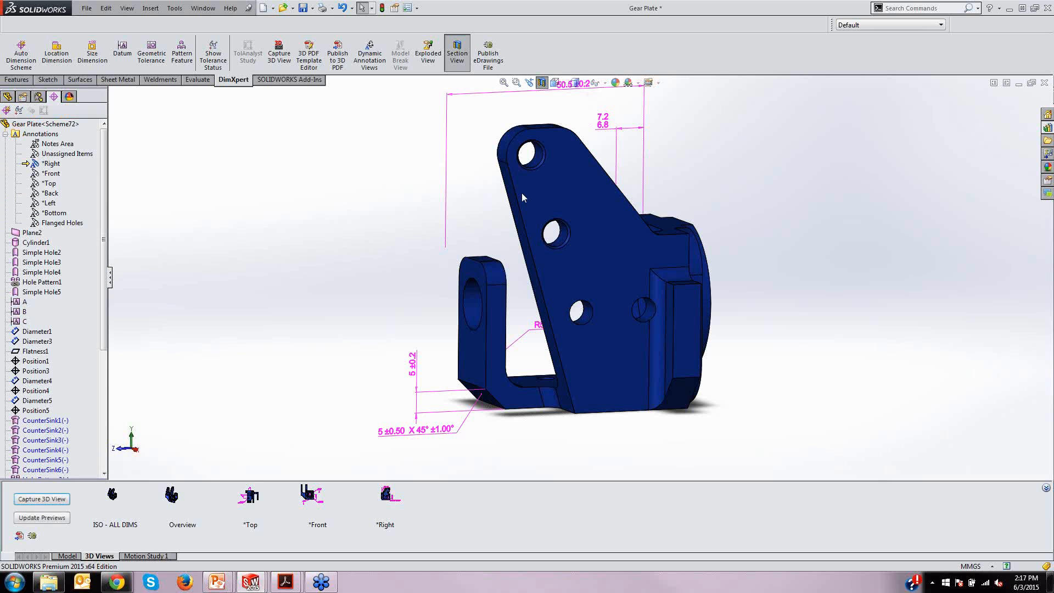
Orient the sectioned part normal to the flat face of the remaining slanted plate
click(578, 200)
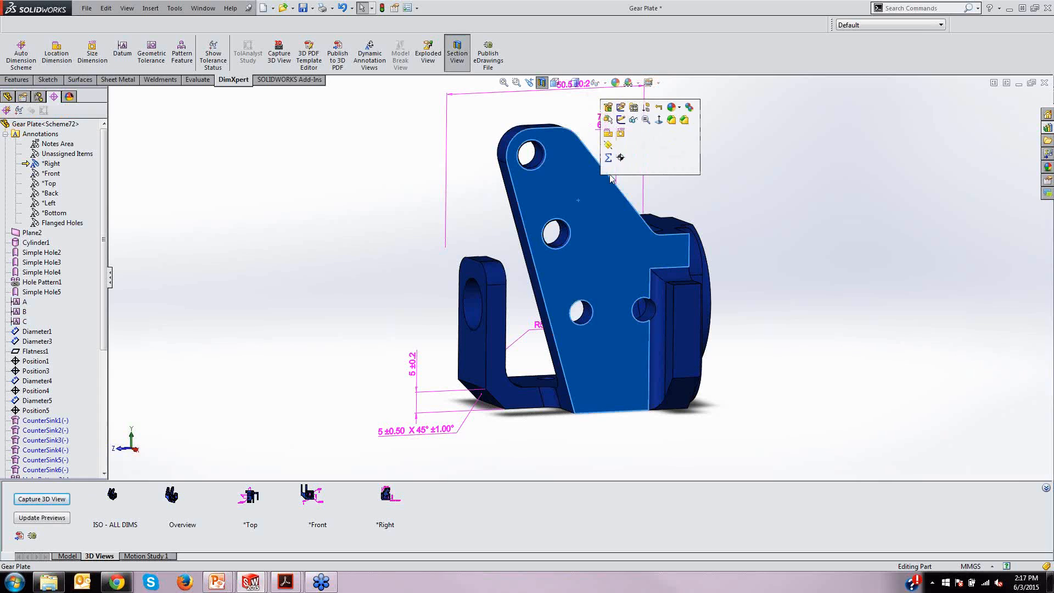
click(659, 120)
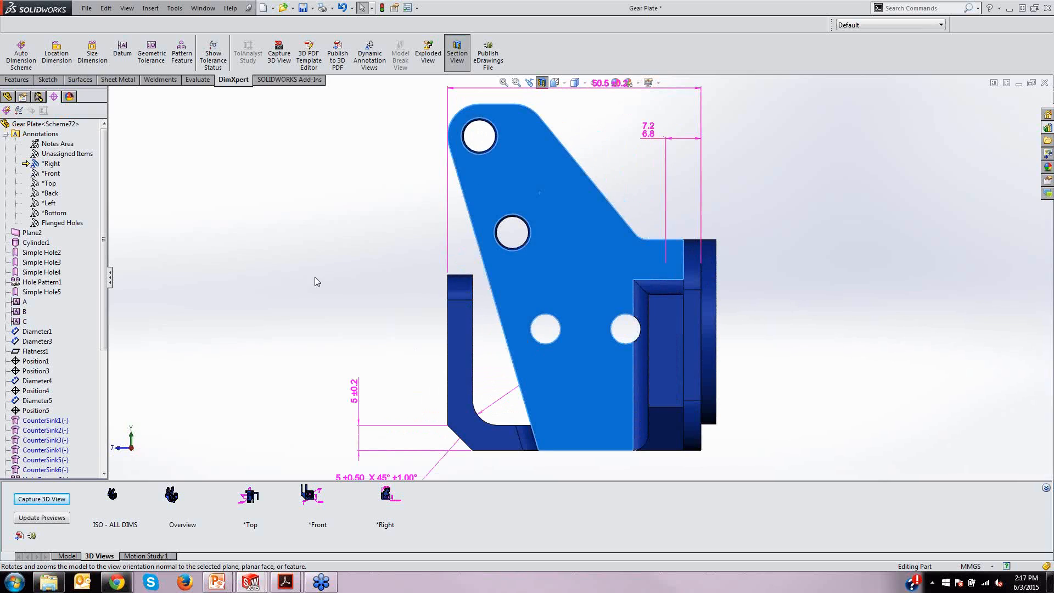
click(315, 276)
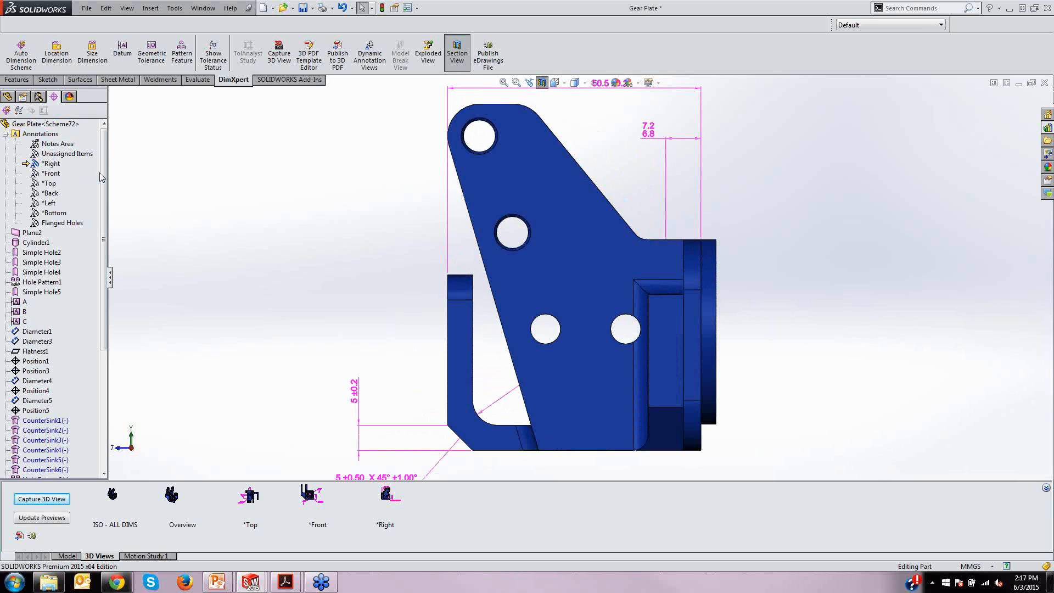
double_click(49, 144)
click(418, 272)
scroll(419, 272, up, 2)
Insert a new annotation view that uses the *Left view orientation as its viewing direction
click(55, 134)
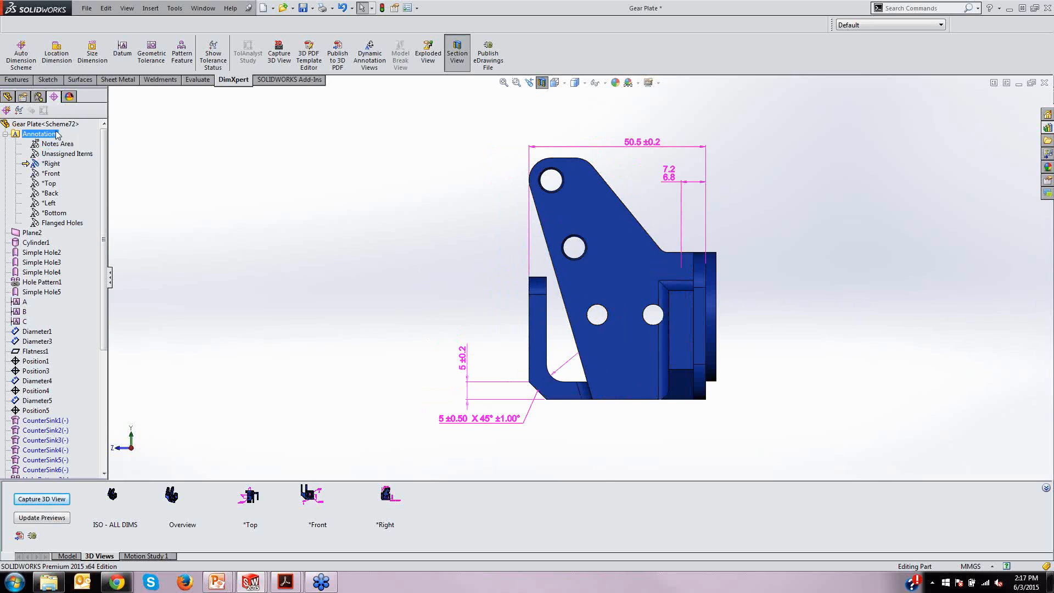
right_click(57, 135)
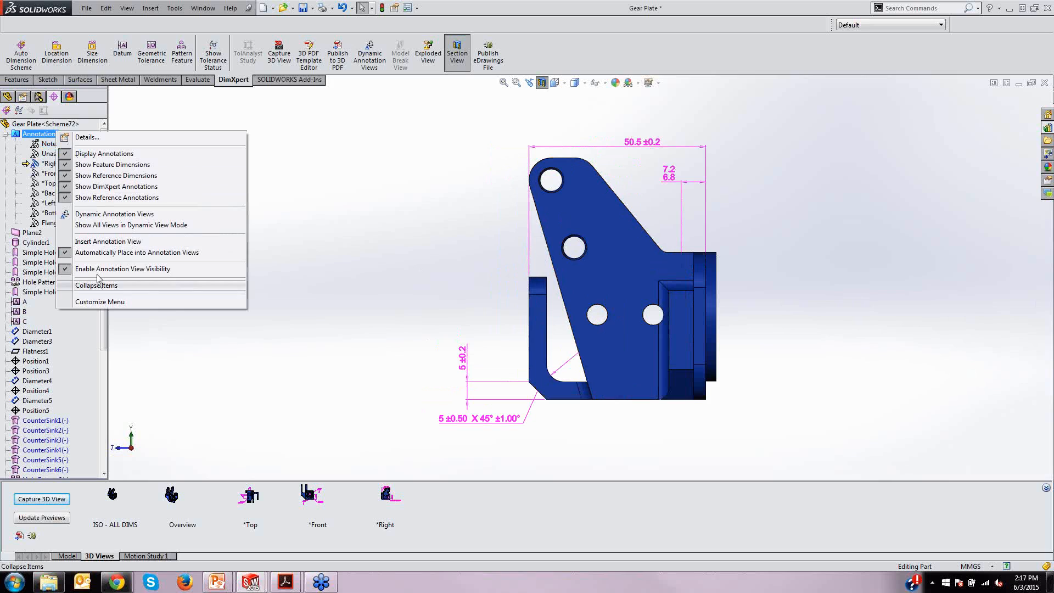
click(94, 243)
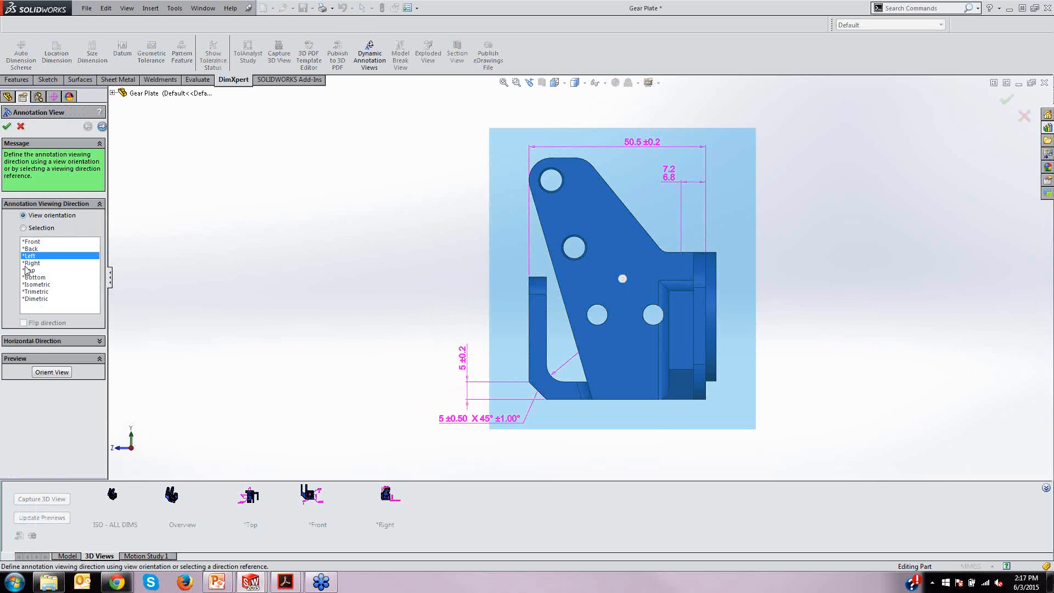
click(7, 127)
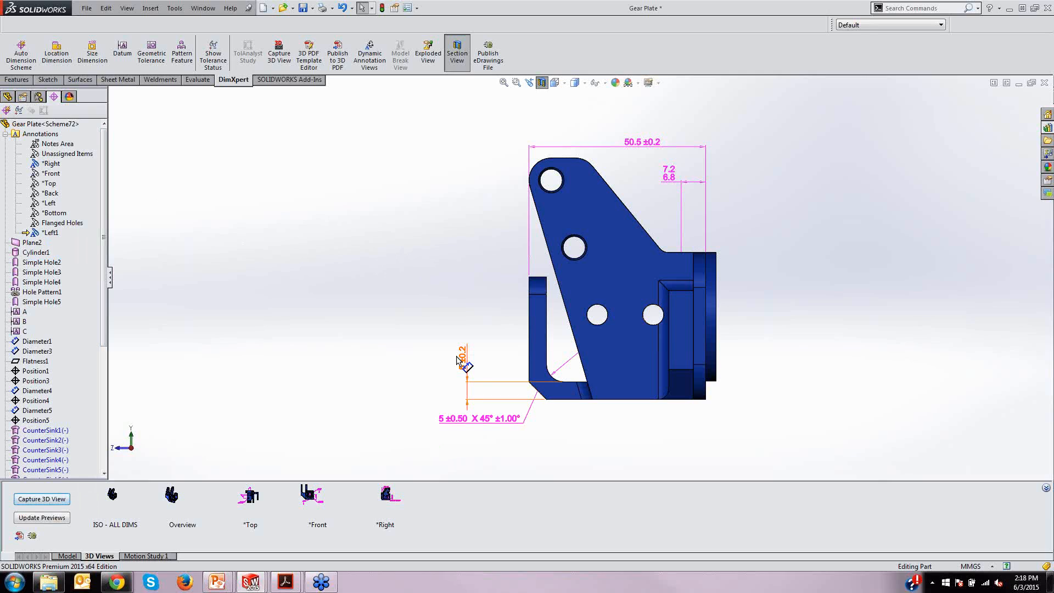
Hide the *Right annotation view and capture the sectioned part as a 3D view named *Left1
right_click(51, 163)
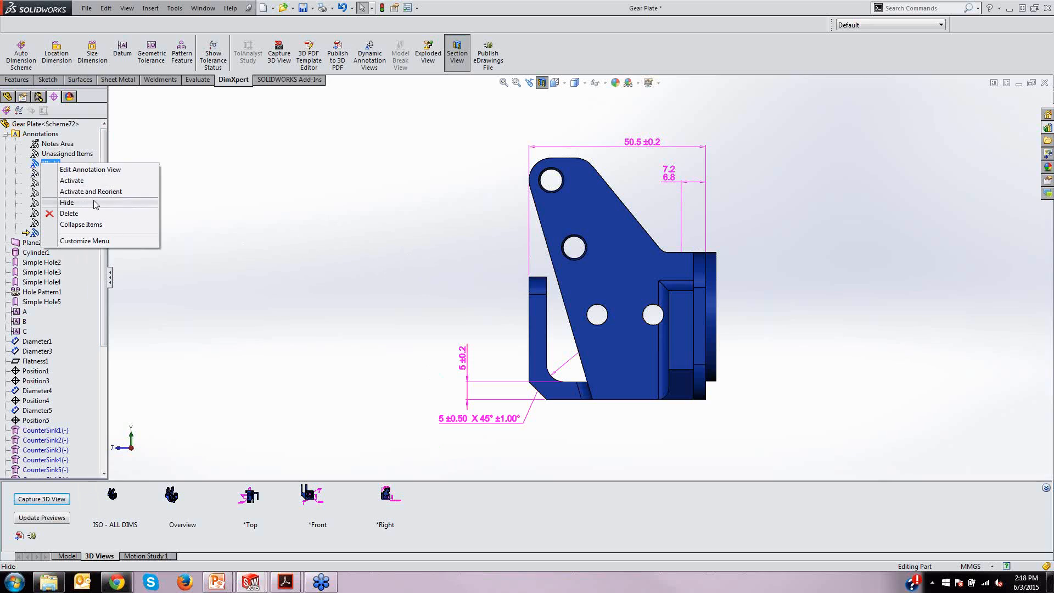
click(94, 203)
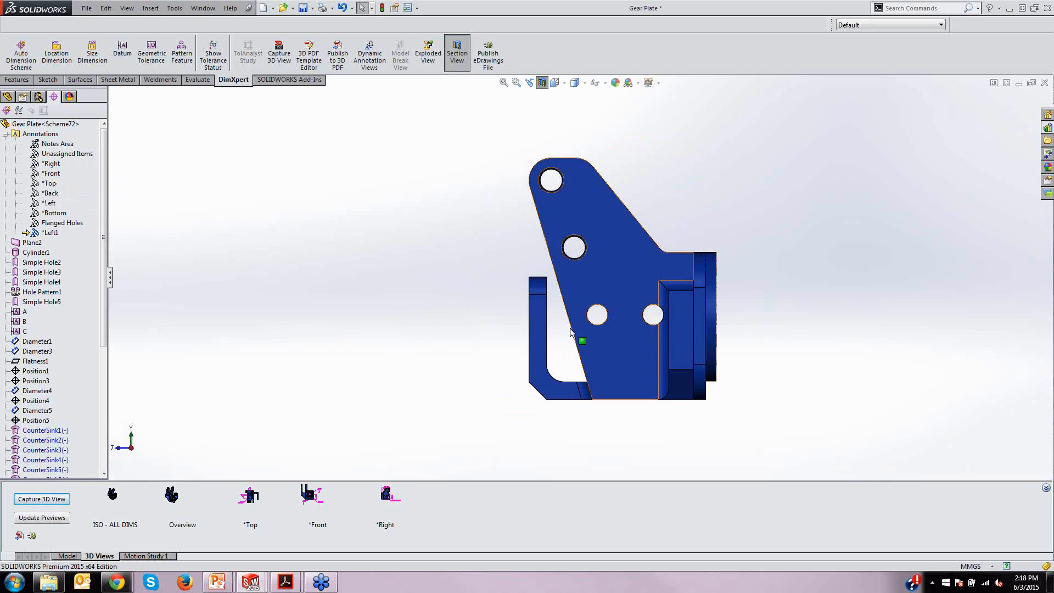
click(39, 494)
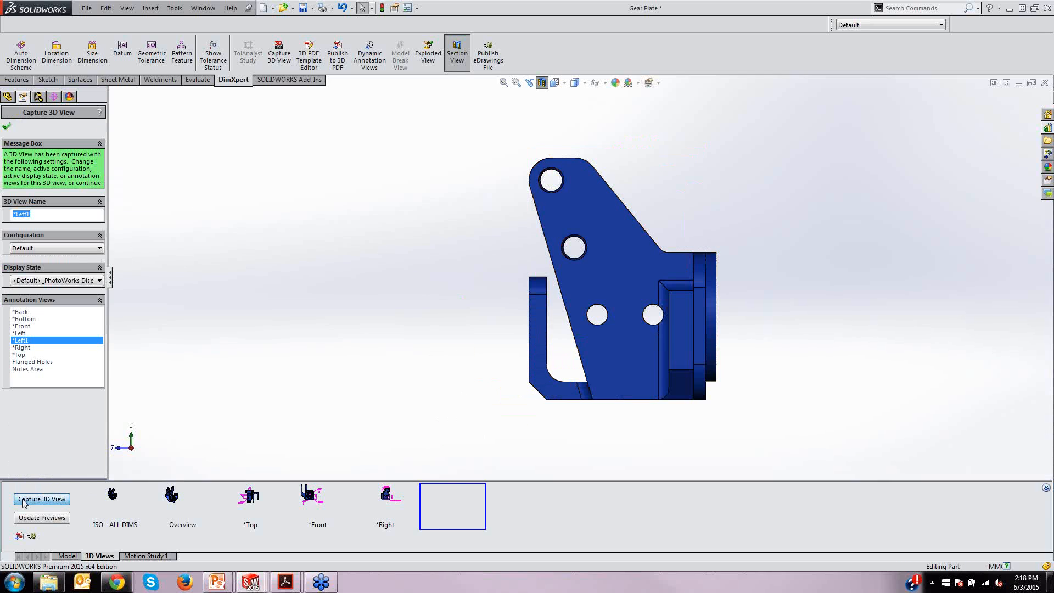
click(6, 125)
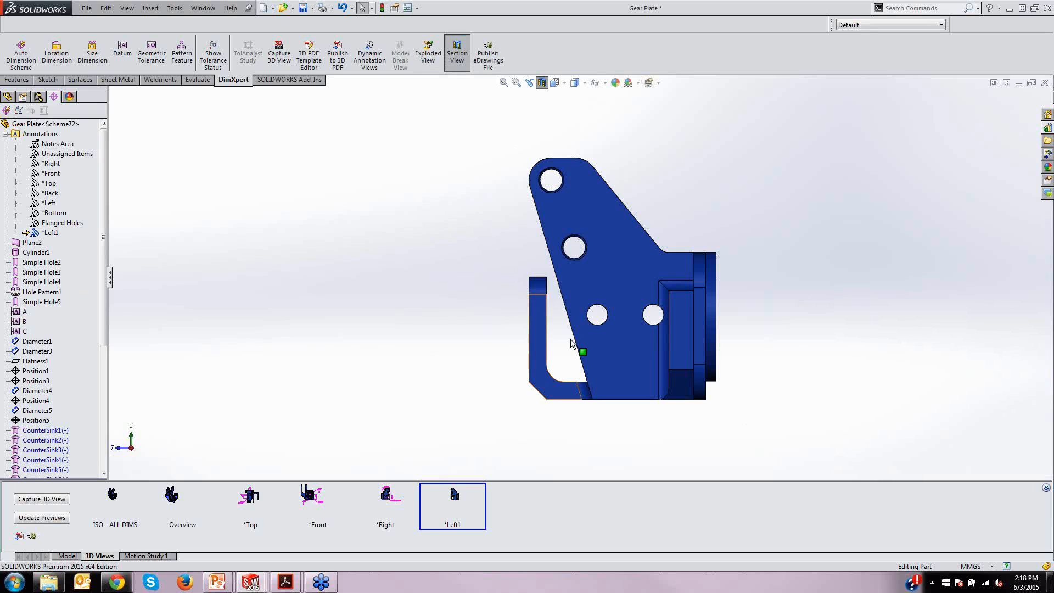
Enable creation of chain basic dimensions in the document's DimXpert geometric tolerance settings
click(418, 8)
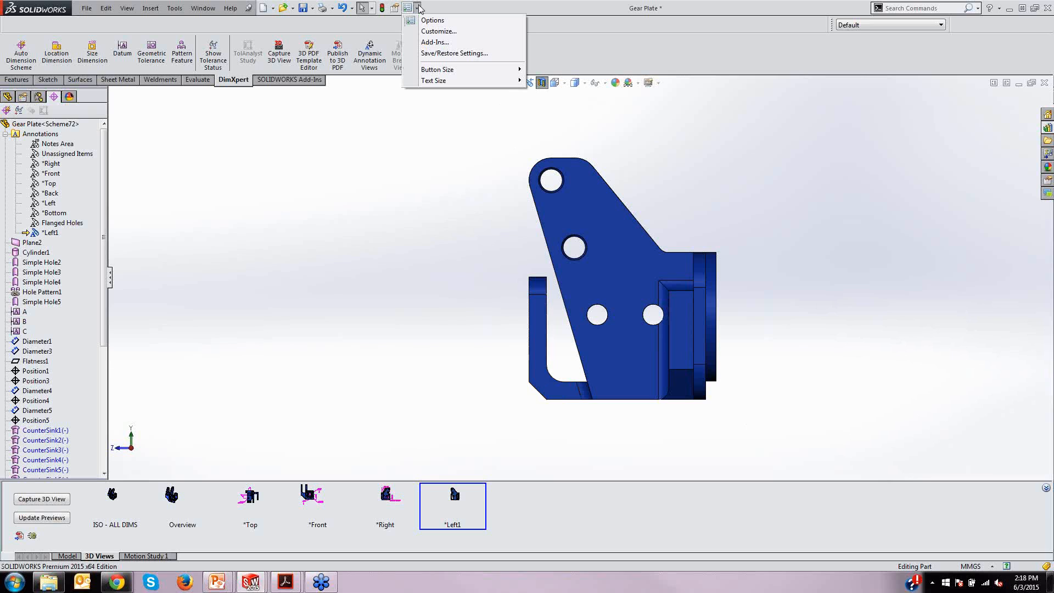
click(432, 20)
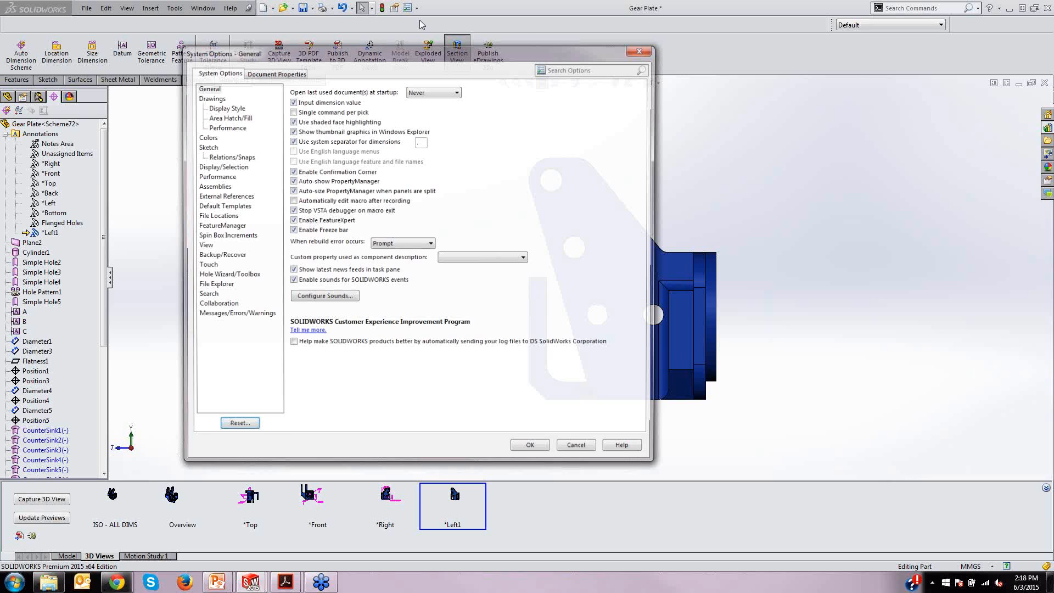
click(276, 72)
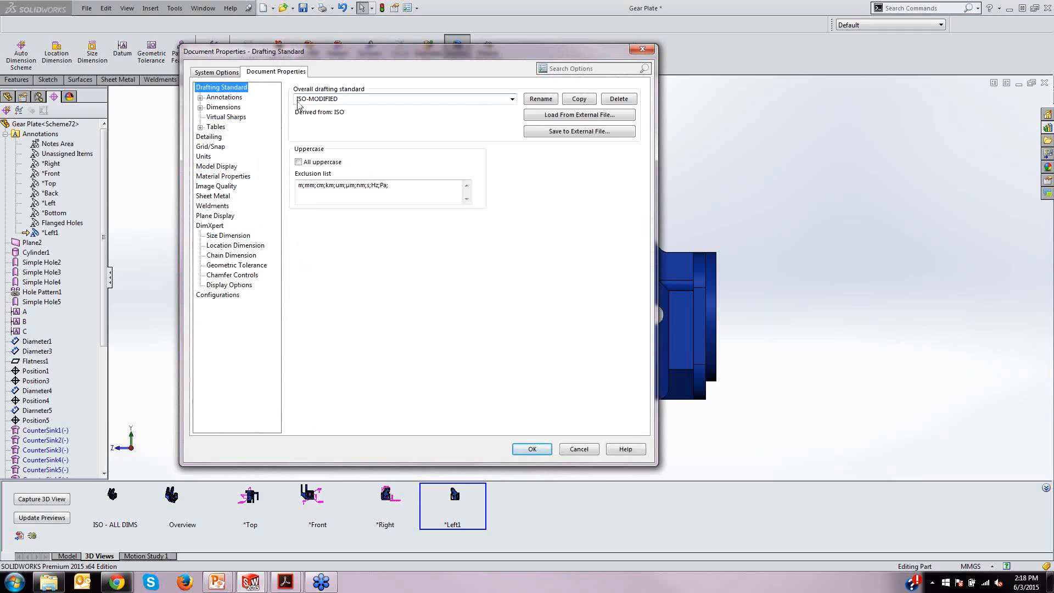
click(201, 98)
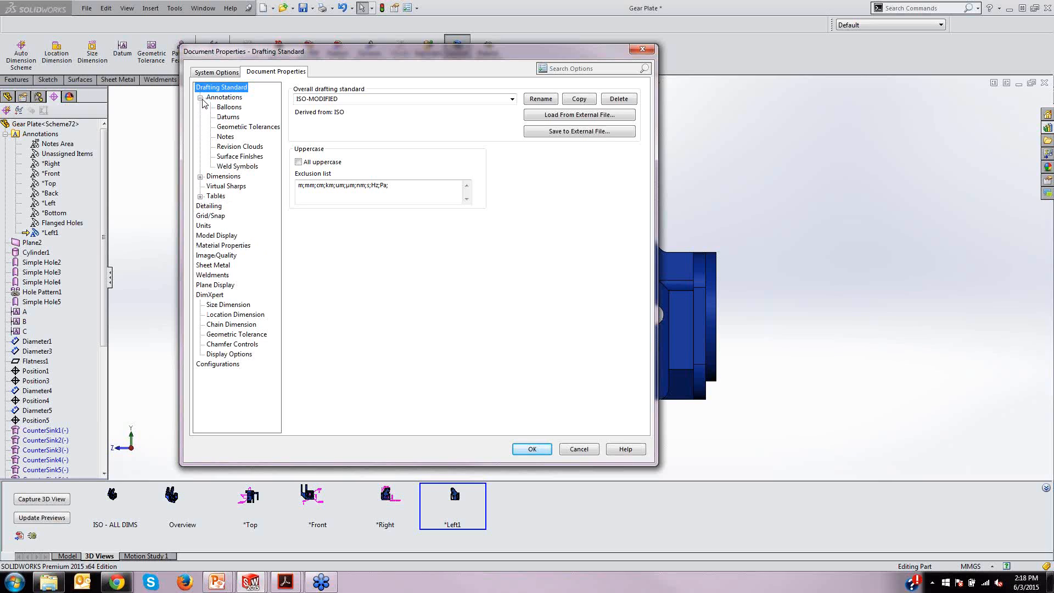
click(210, 206)
click(231, 177)
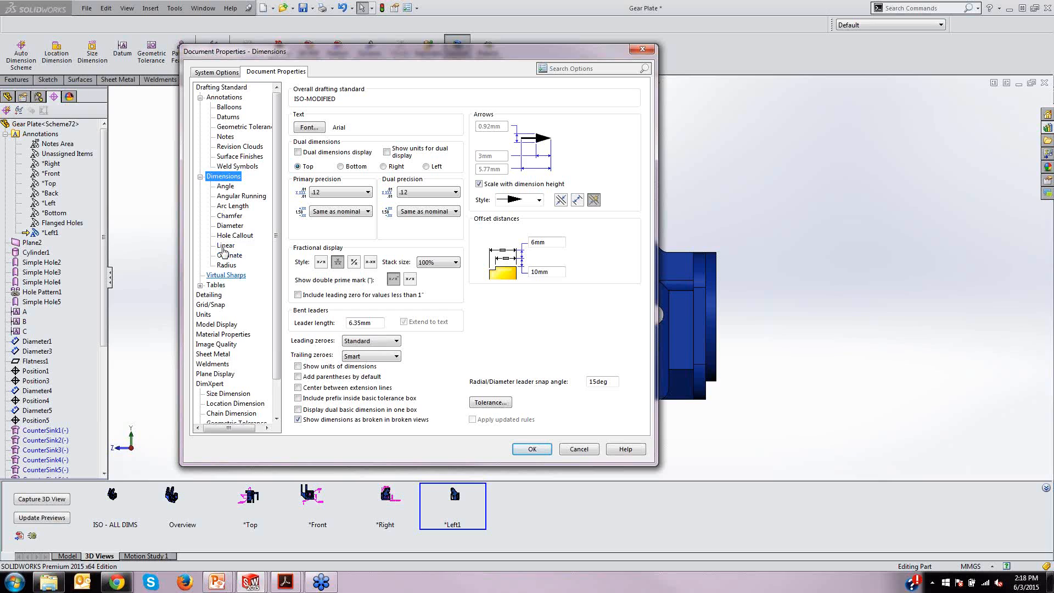
scroll(275, 198, down, 2)
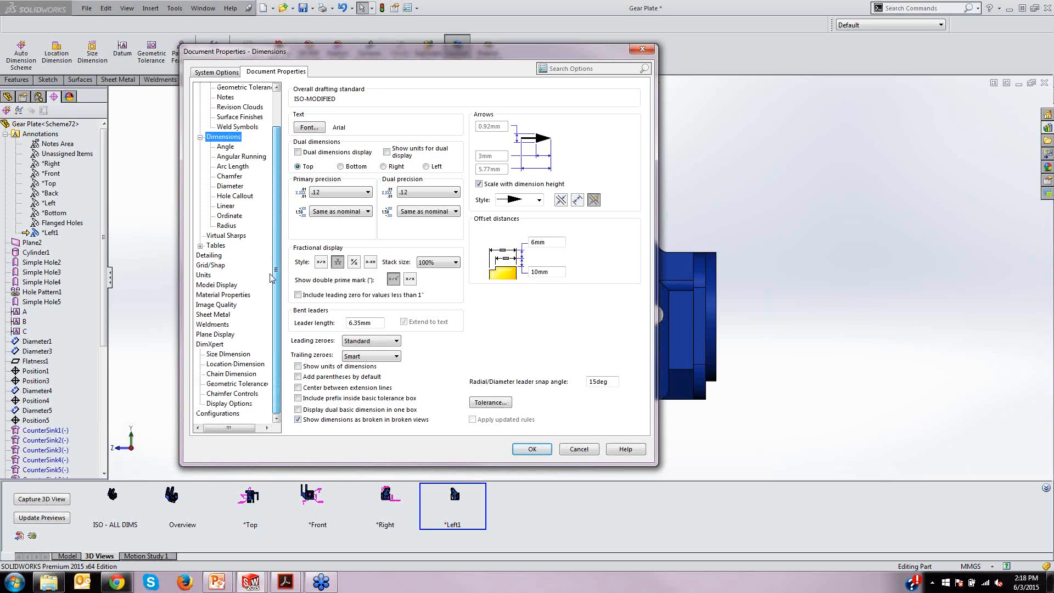
click(233, 385)
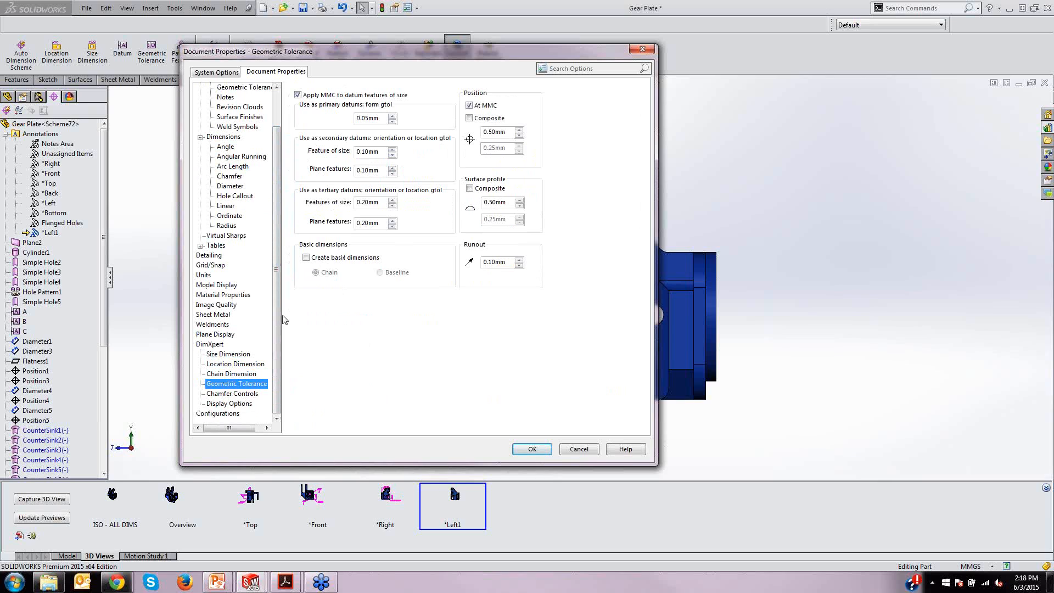
click(306, 258)
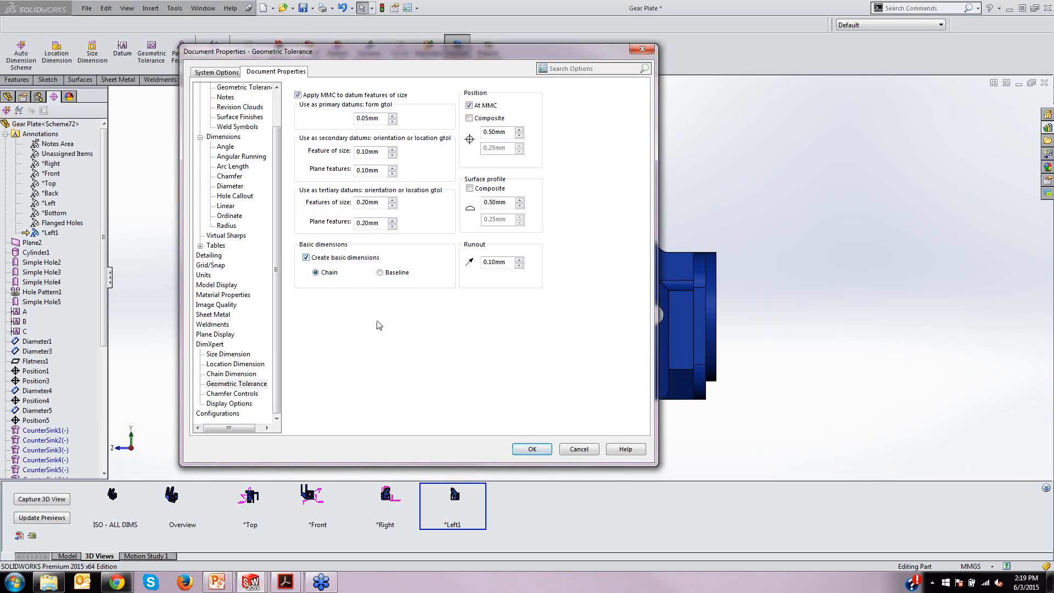
click(528, 448)
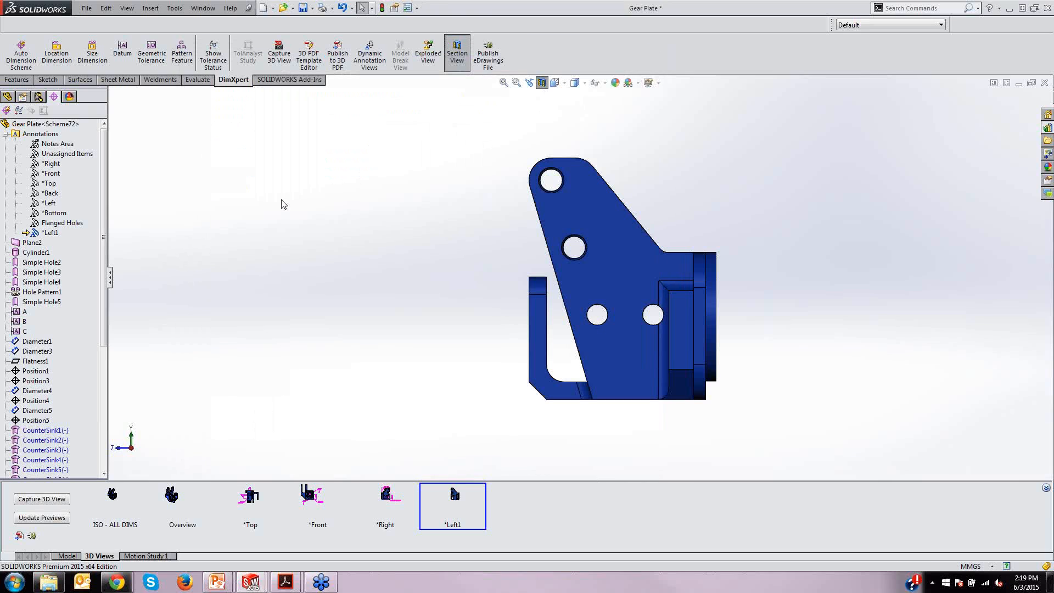
Add a DimXpert size dimension to the two-hole pattern on the slanted plate, placed above and beside the upper hole
click(93, 52)
middle_drag(391, 212, 422, 242)
click(577, 191)
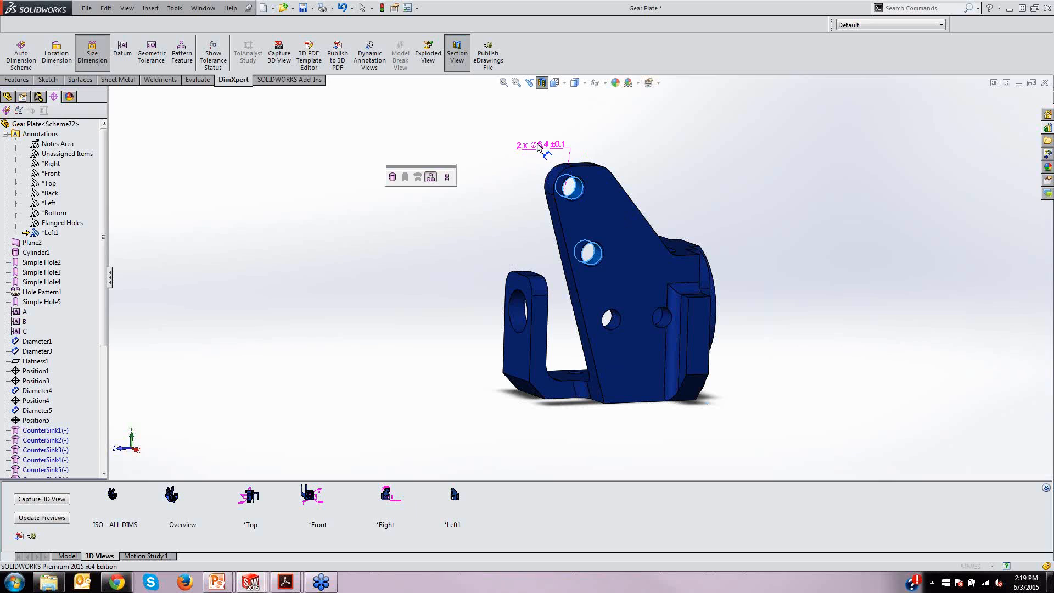
click(482, 132)
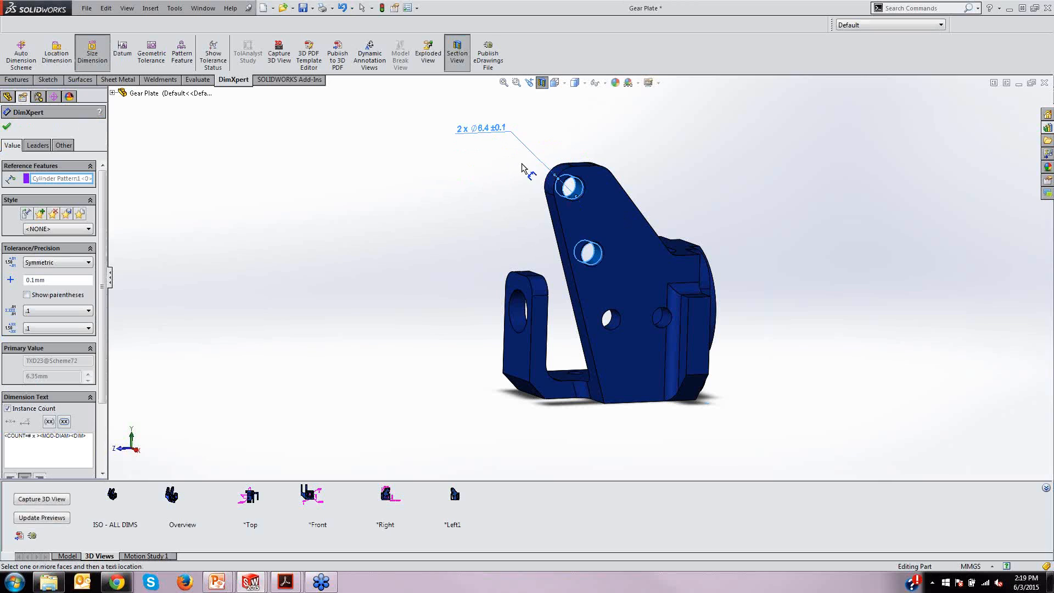
Attach a position tolerance of 0.1 at maximum material condition, referencing datums A and B, to the two-hole size dimension
click(156, 53)
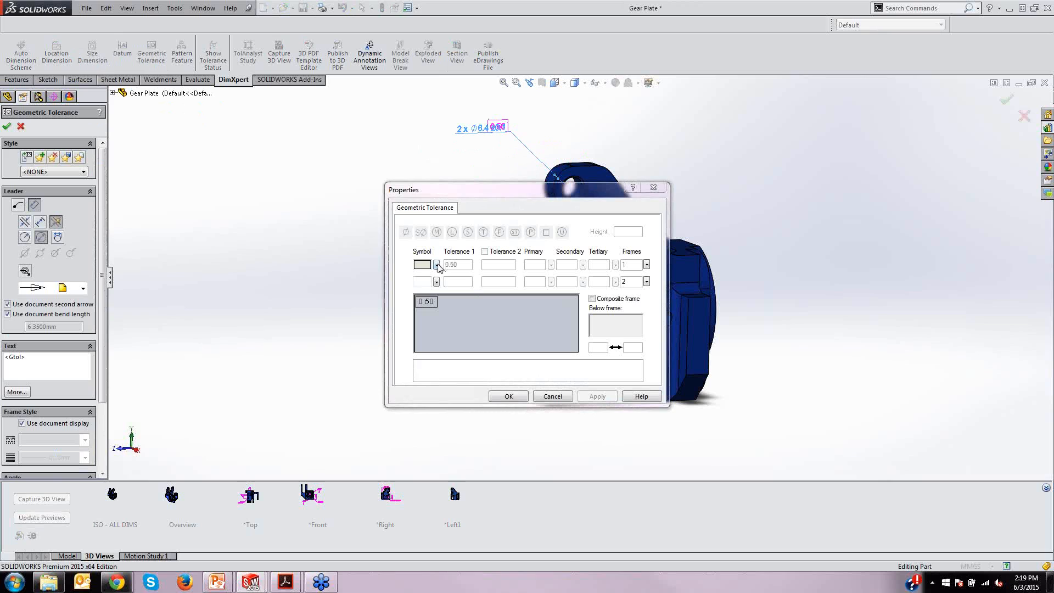
click(437, 265)
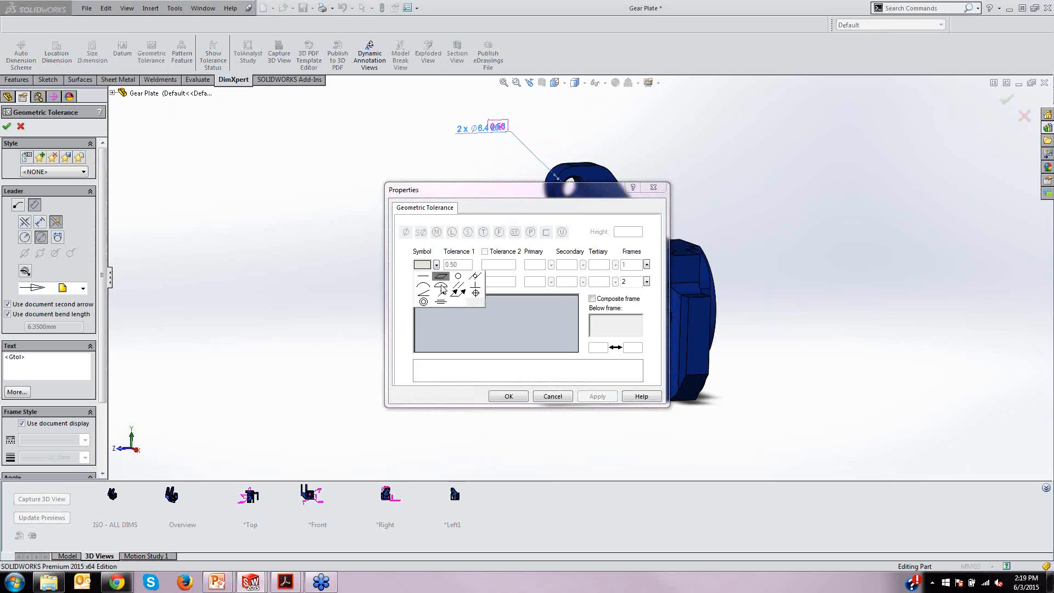
click(475, 293)
double_click(464, 263)
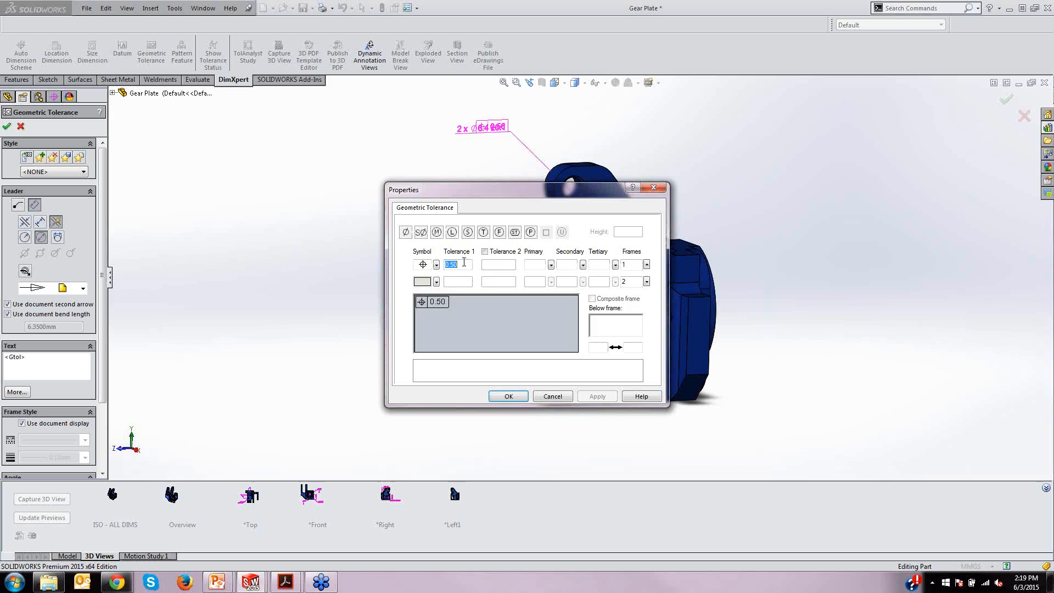
text(0)
click(437, 232)
click(538, 264)
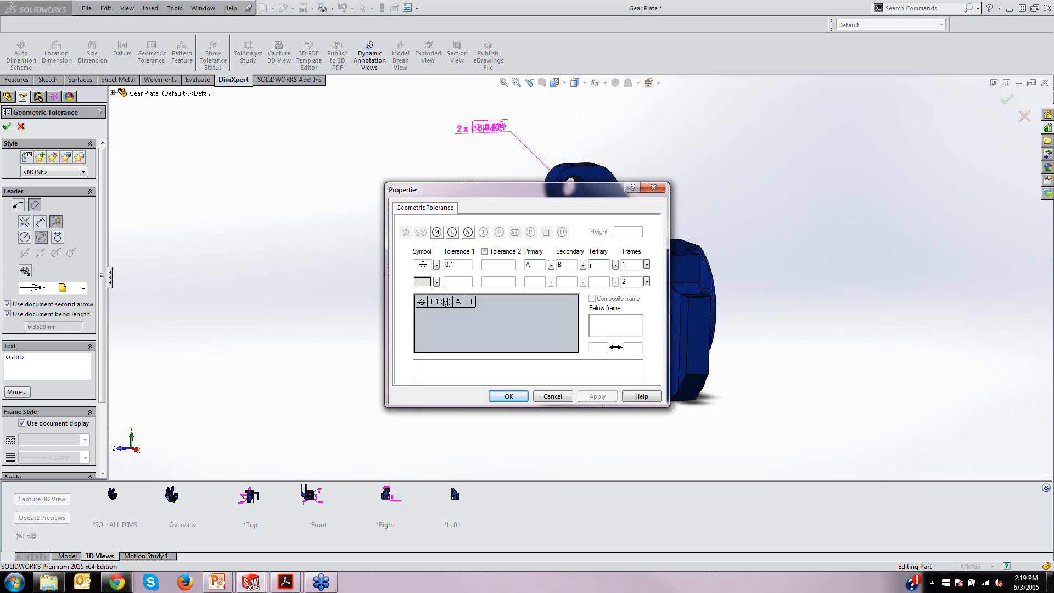
text(Z)
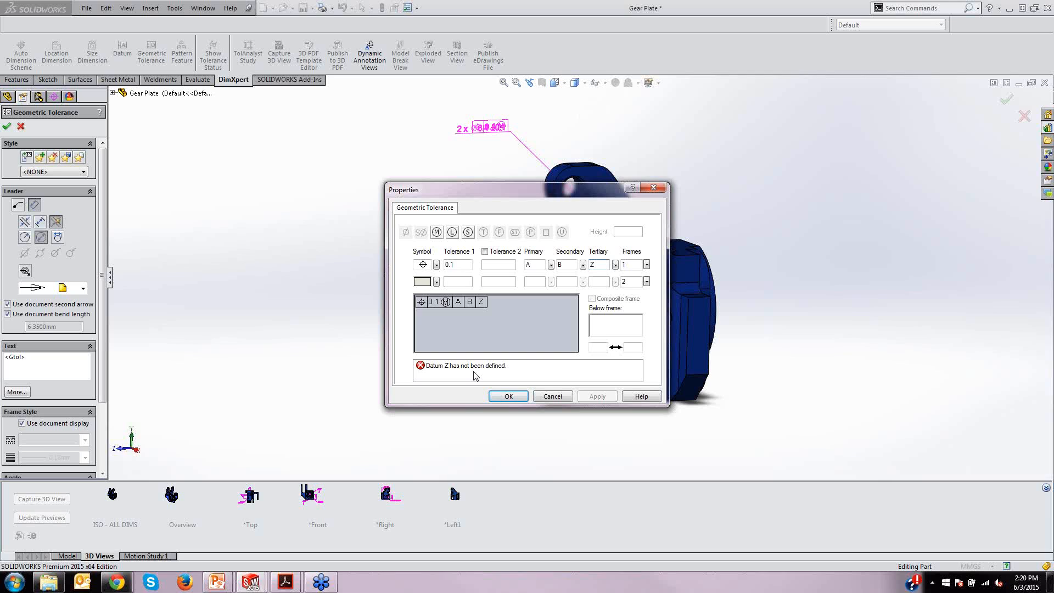
key(BackSpace)
click(518, 396)
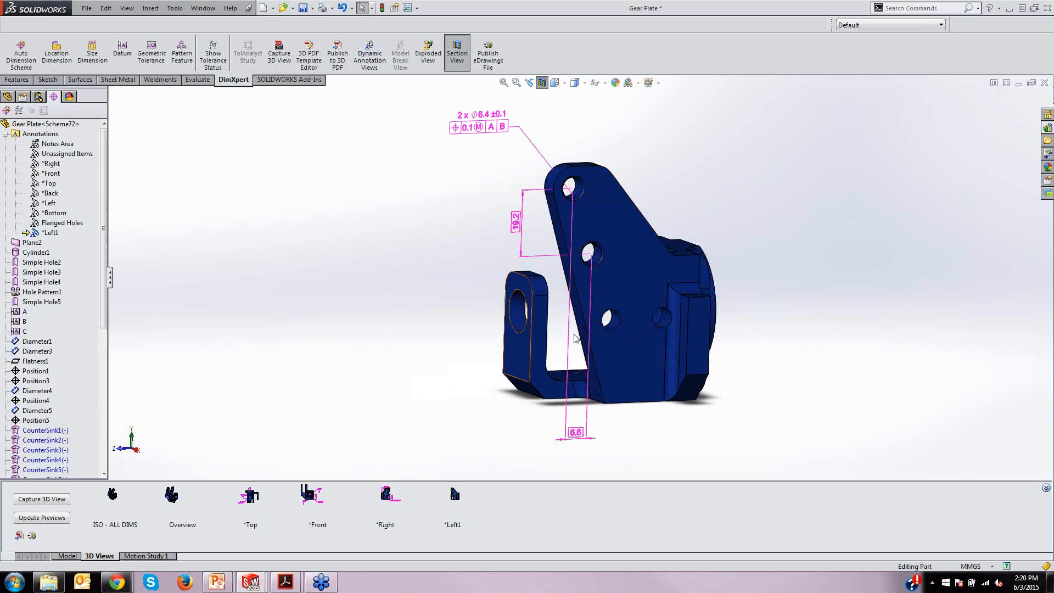
Restore the *Left1 3D view and capture it with the new dimensions as an additional 3D view
double_click(455, 497)
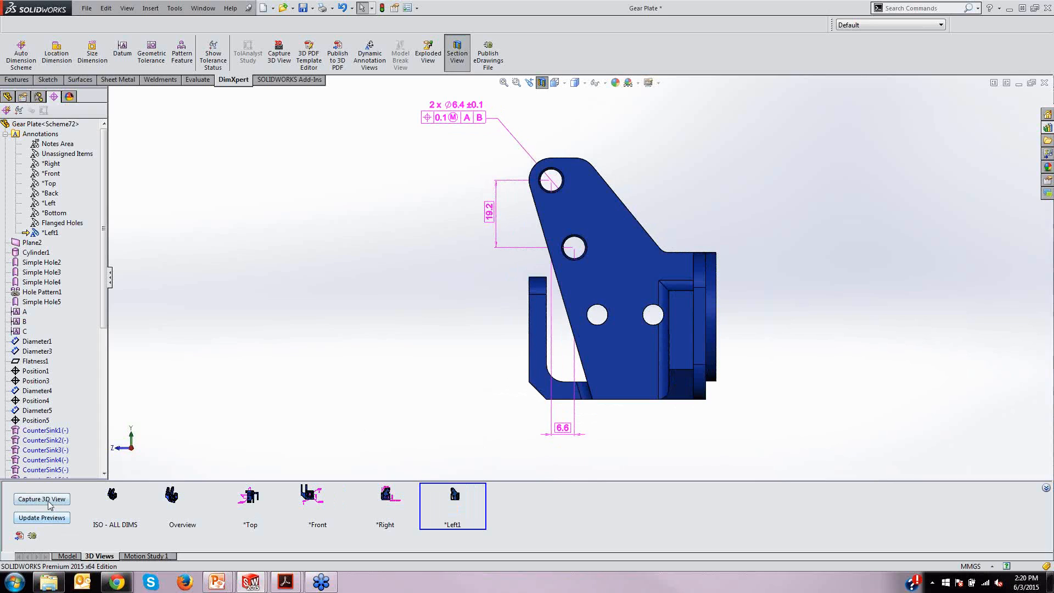
click(49, 499)
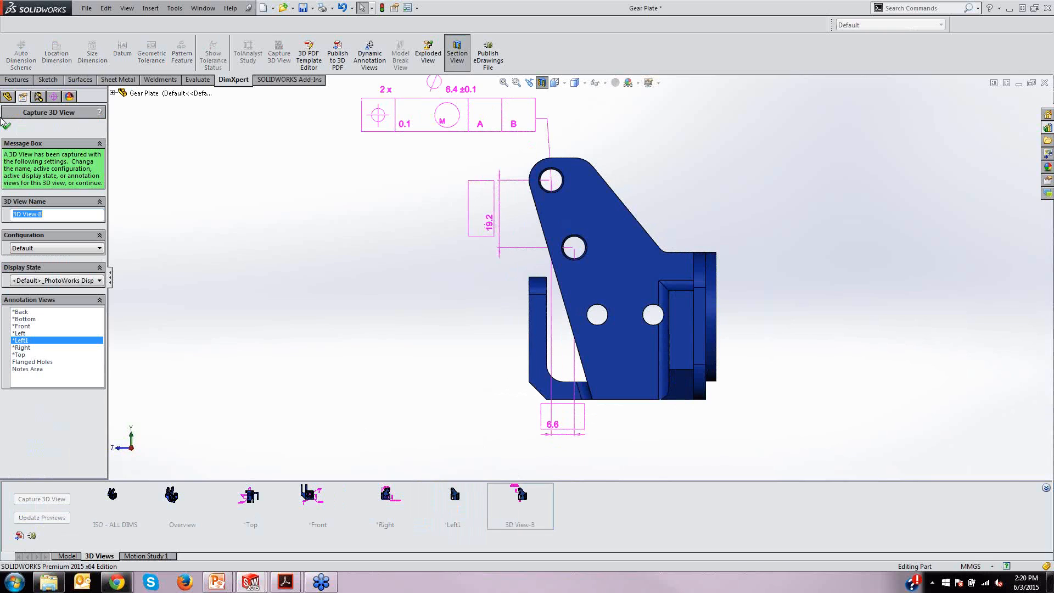
click(6, 127)
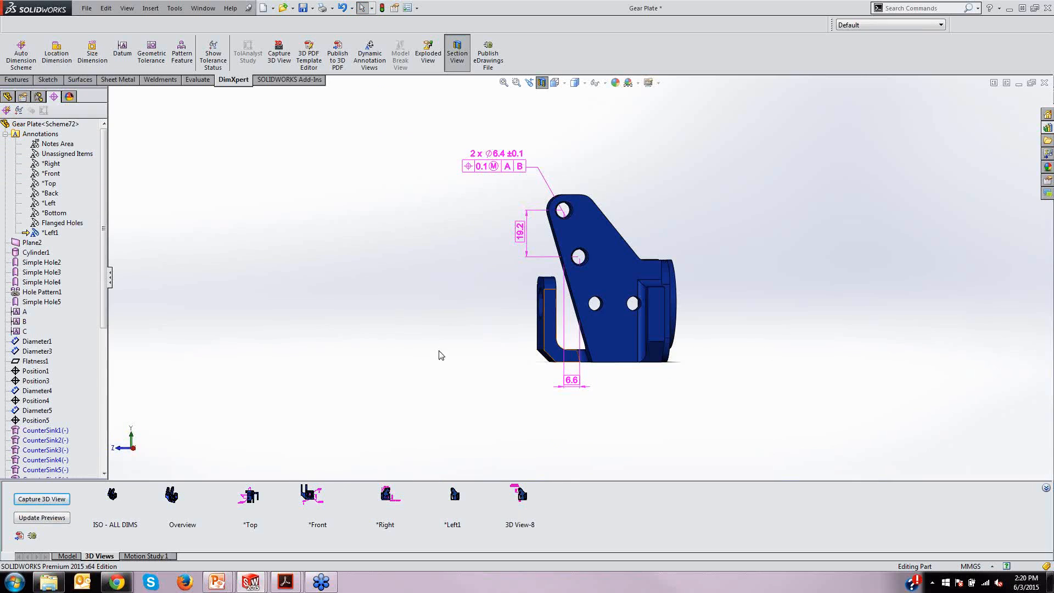
Update the captured 3D view previews from the *Left1 view and delete the redundant 3D View-8
click(462, 492)
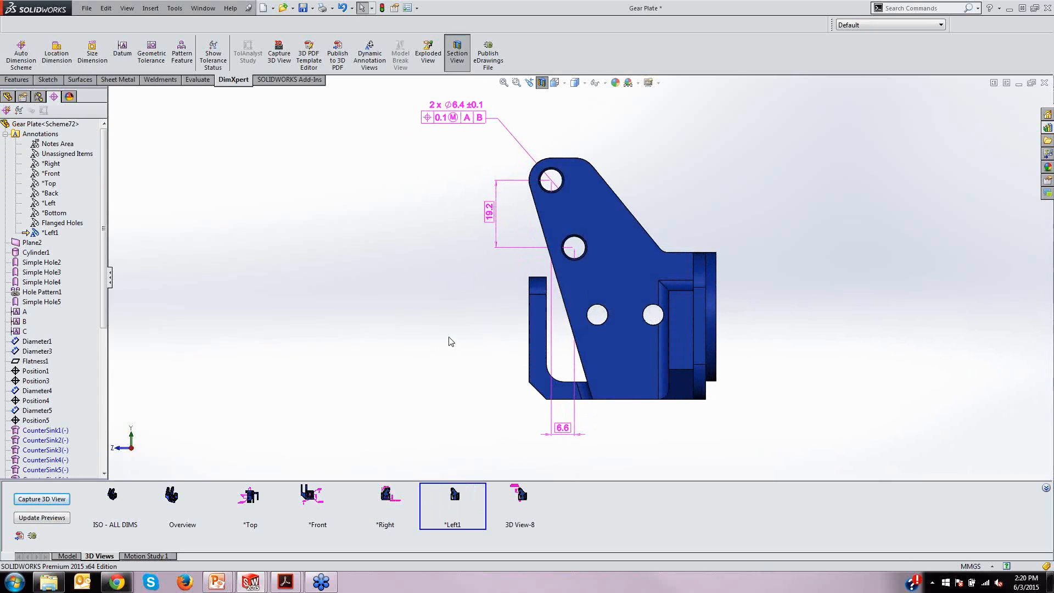
click(23, 519)
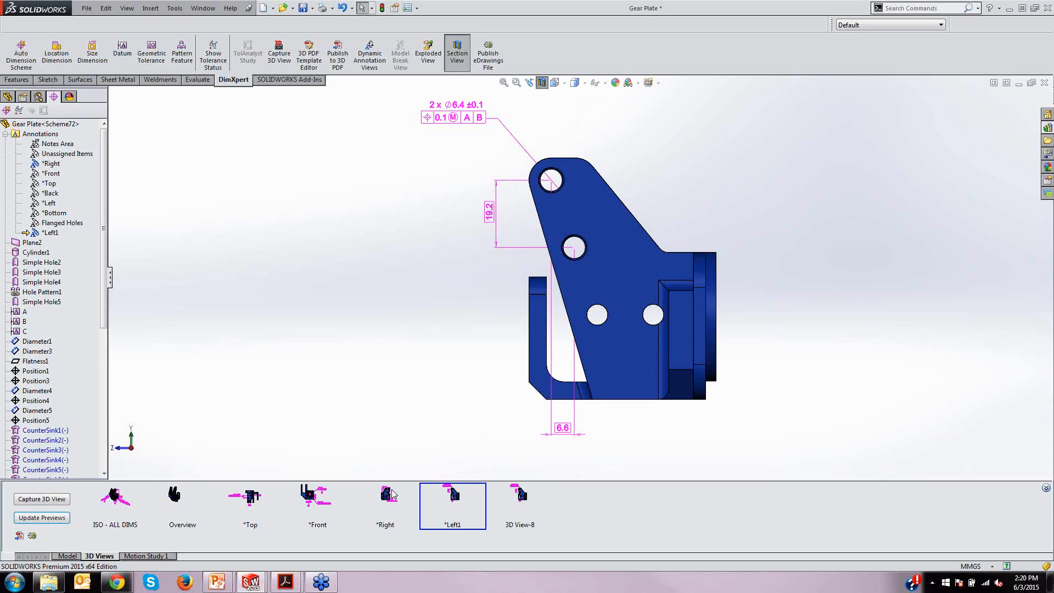
right_click(523, 495)
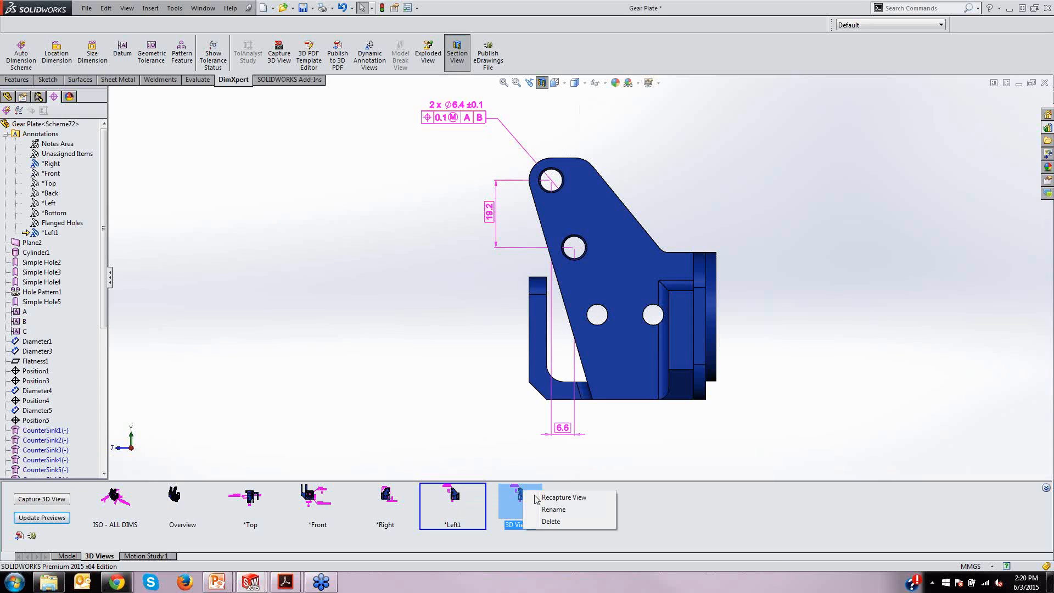
click(551, 521)
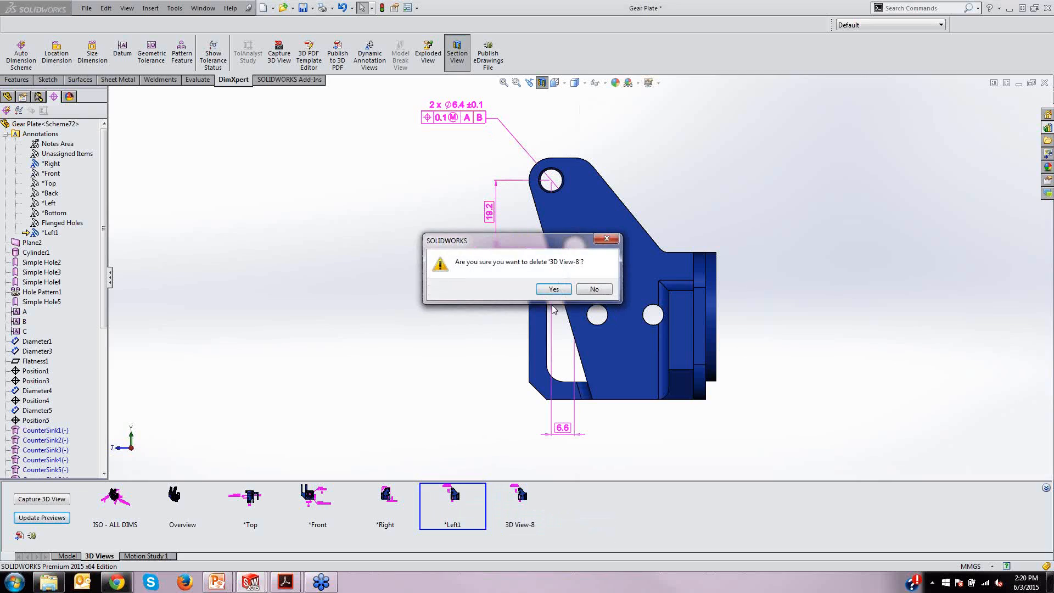
click(553, 290)
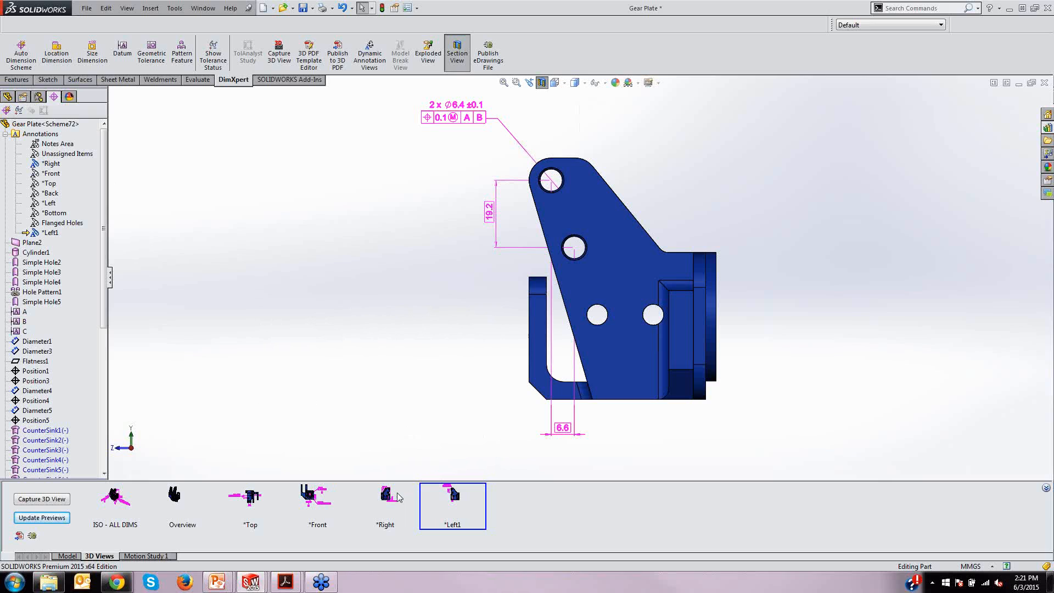
Turn off the section view and activate the *Left annotation view in place of *Left1, which is hidden
click(542, 83)
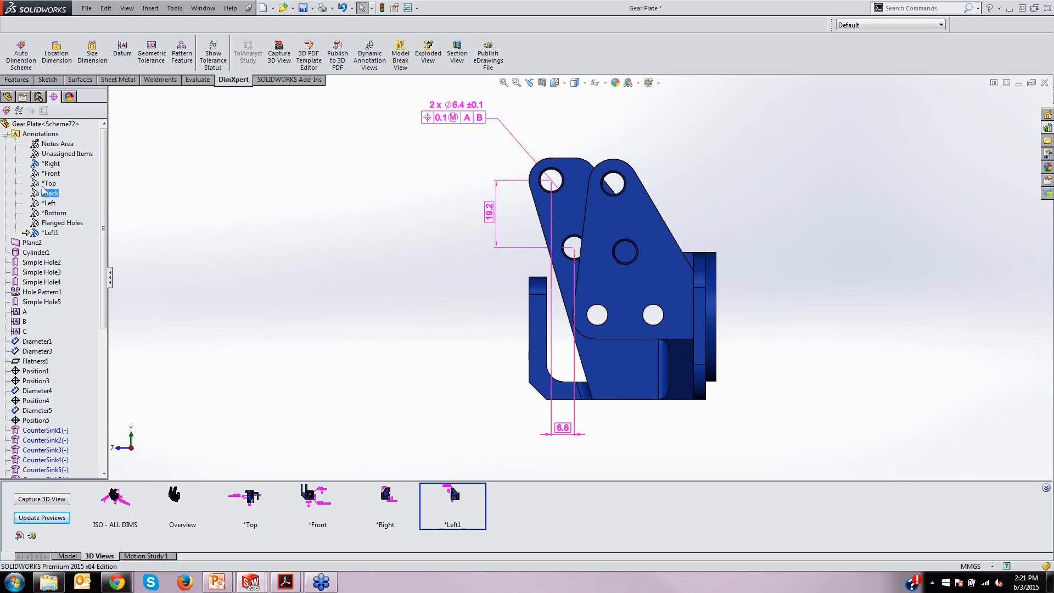
double_click(50, 203)
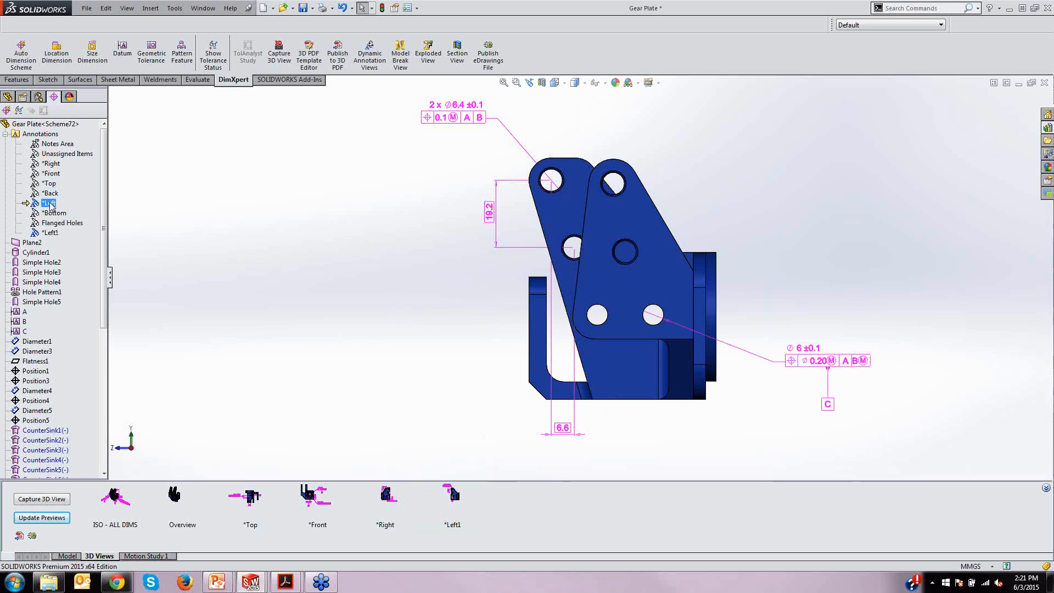
click(51, 232)
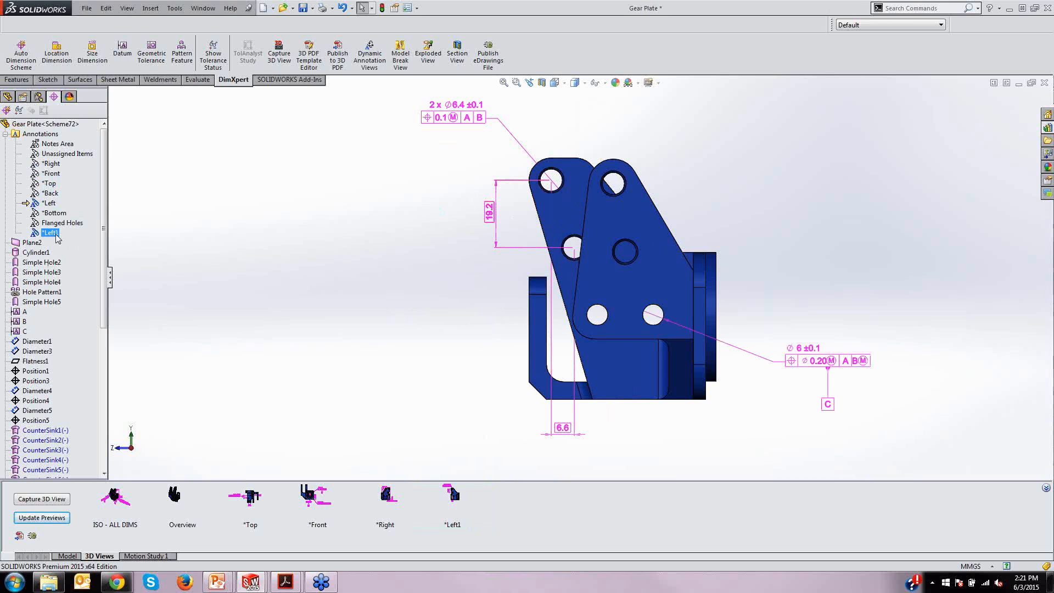
right_click(57, 238)
click(90, 278)
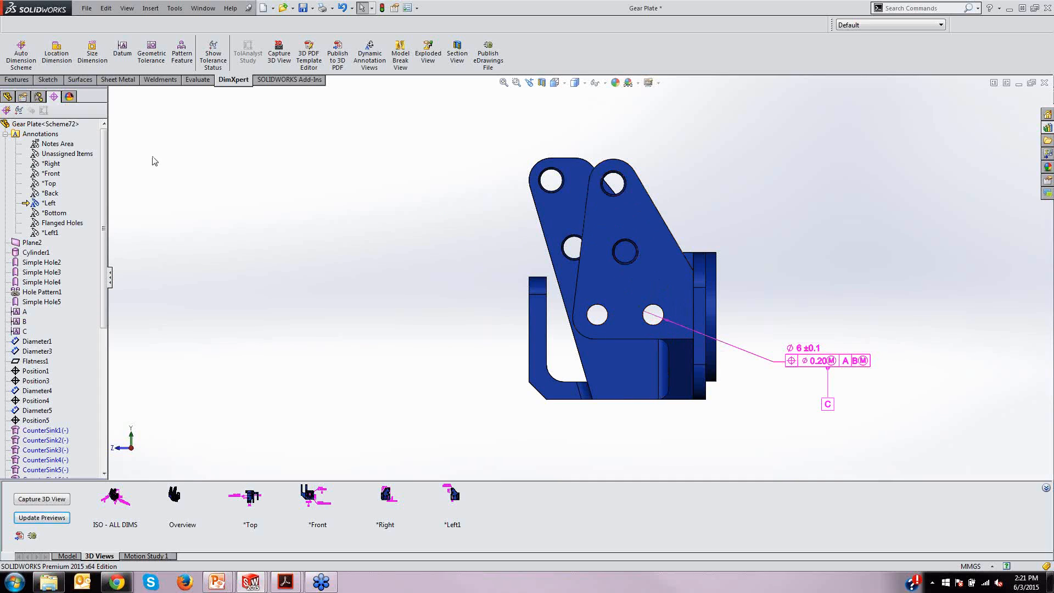
Show the Unassigned Items annotations together with the *Left annotation view
right_click(56, 158)
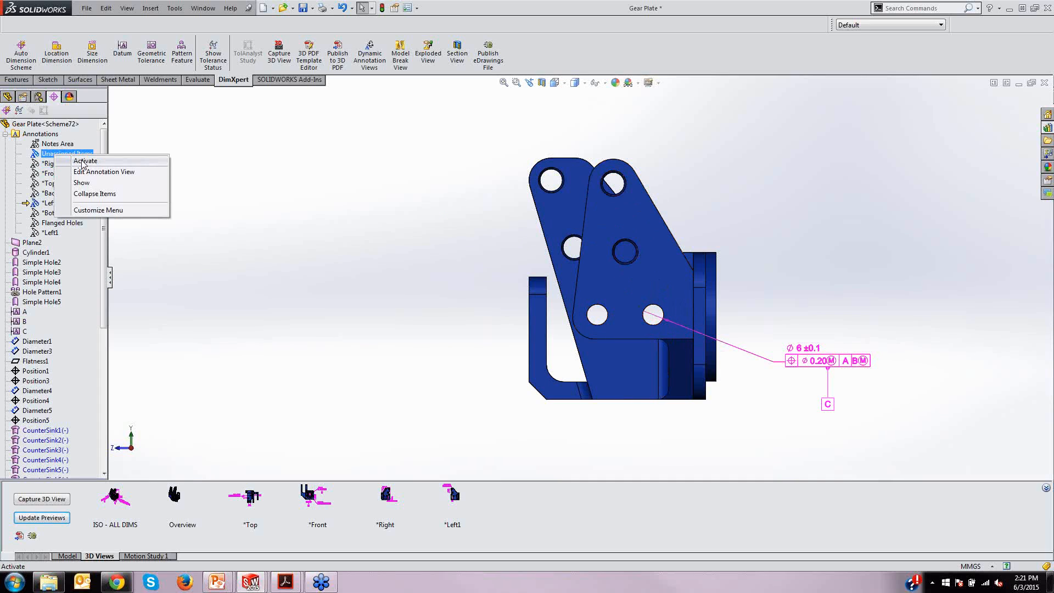
click(82, 183)
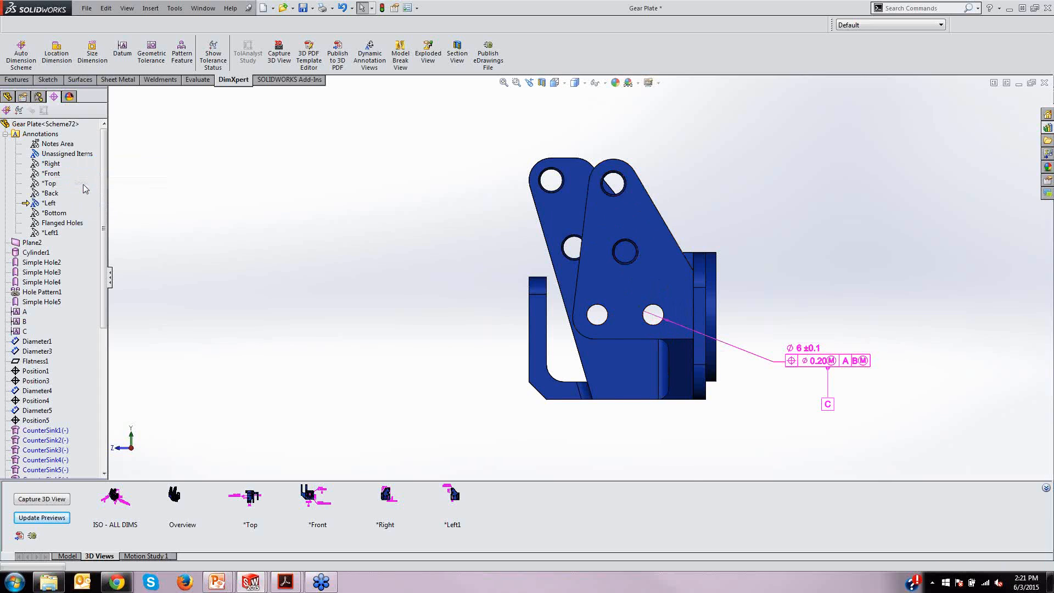
scroll(548, 338, up, 1)
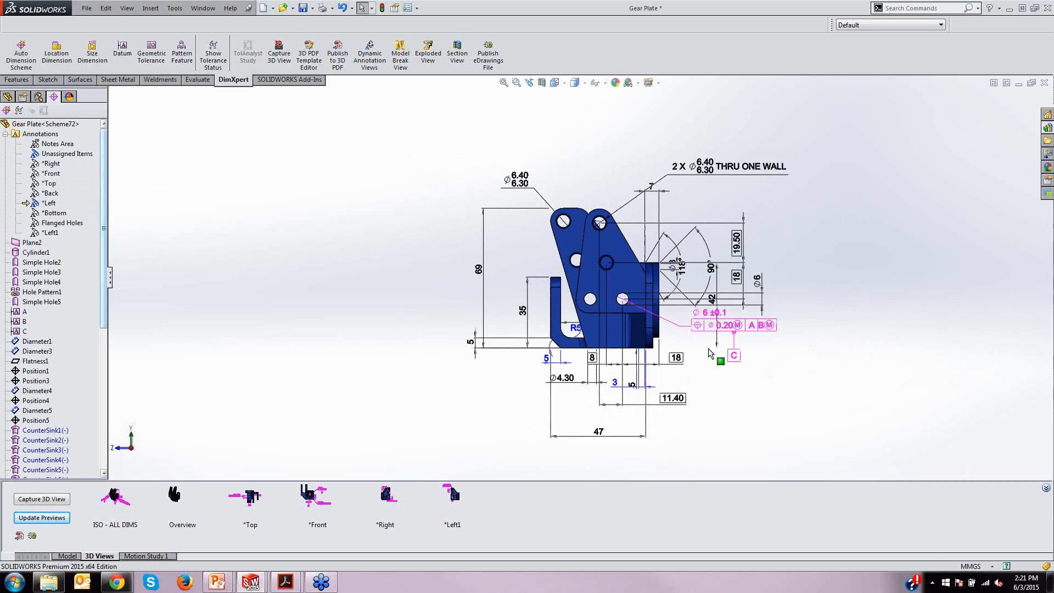
scroll(716, 356, down, 3)
scroll(736, 371, up, 2)
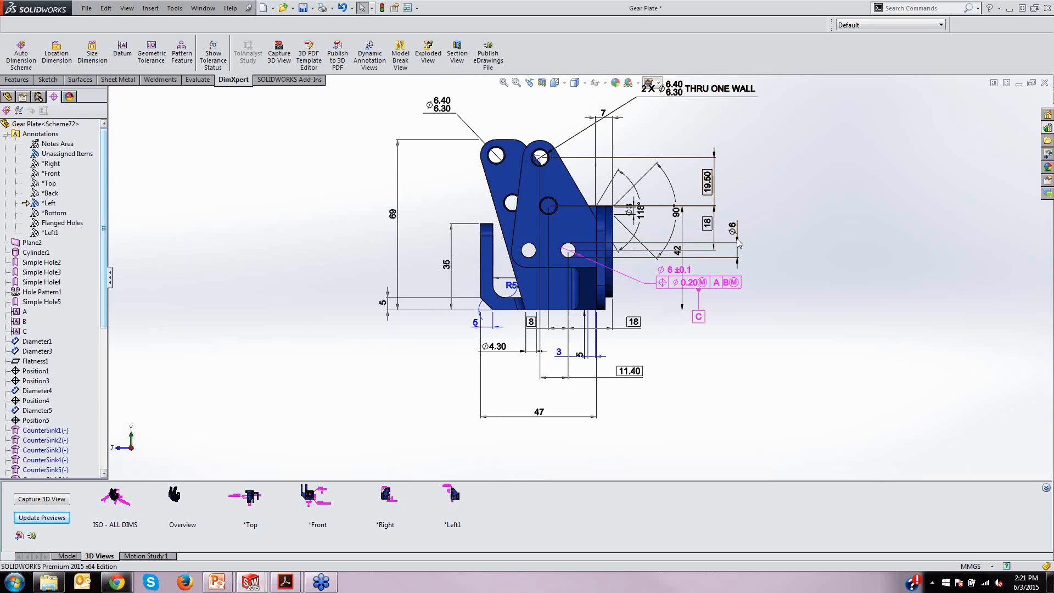
Assign the boxed basic dimensions 19.50, 18, 18, 11.40 and 8 to the *Left annotation view
click(708, 183)
ctrl+click(710, 224)
ctrl+click(634, 323)
ctrl+click(609, 378)
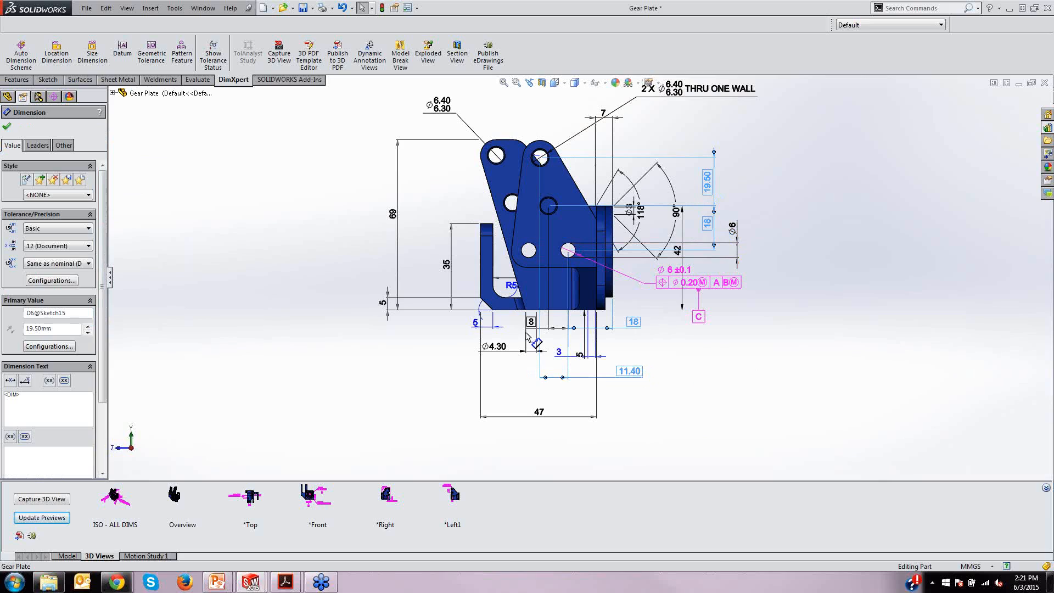
ctrl+click(527, 332)
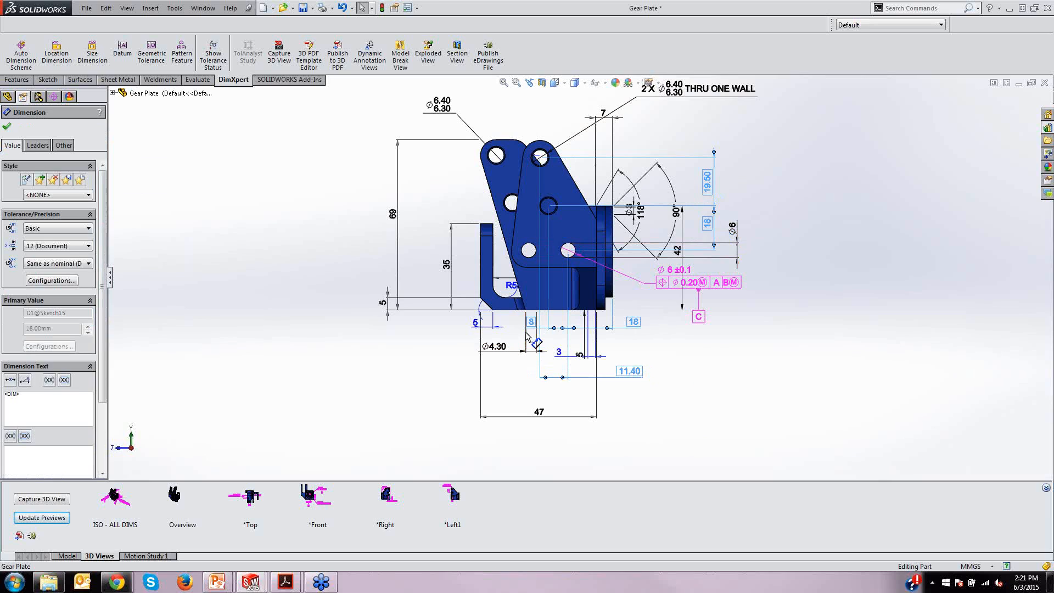
right_click(529, 327)
mouse_move(621, 494)
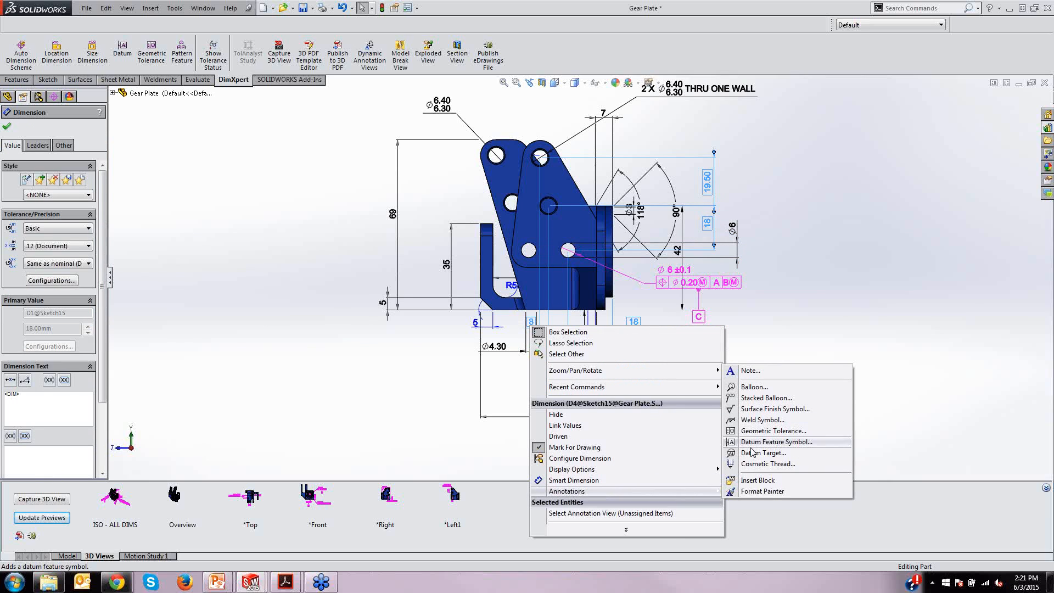
click(708, 513)
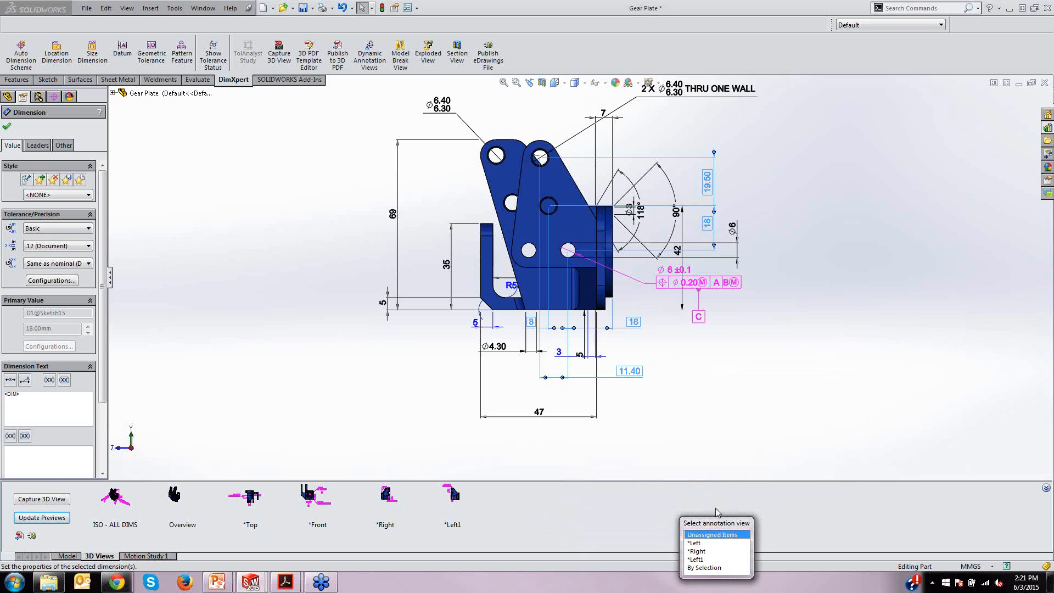
click(706, 544)
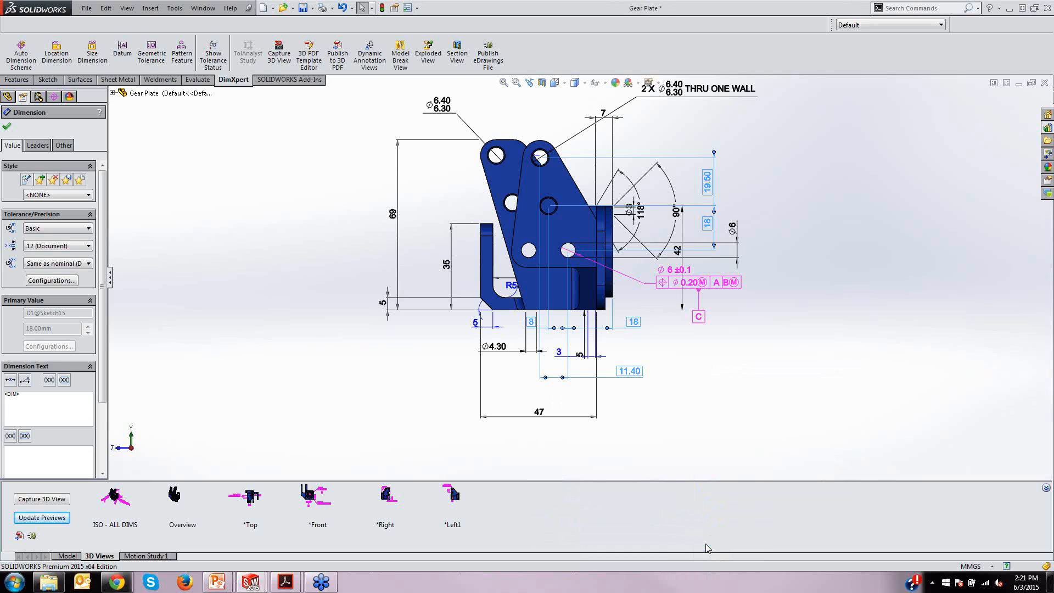
click(8, 126)
Hide the Unassigned Items annotations and capture the current orientation as a 3D view named *Left
right_click(42, 153)
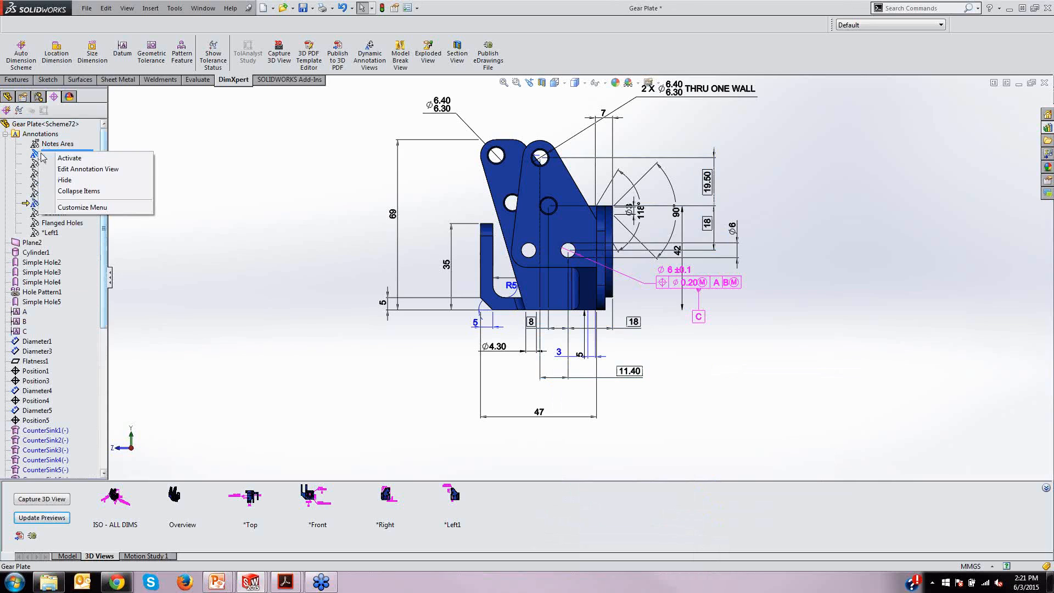
click(67, 179)
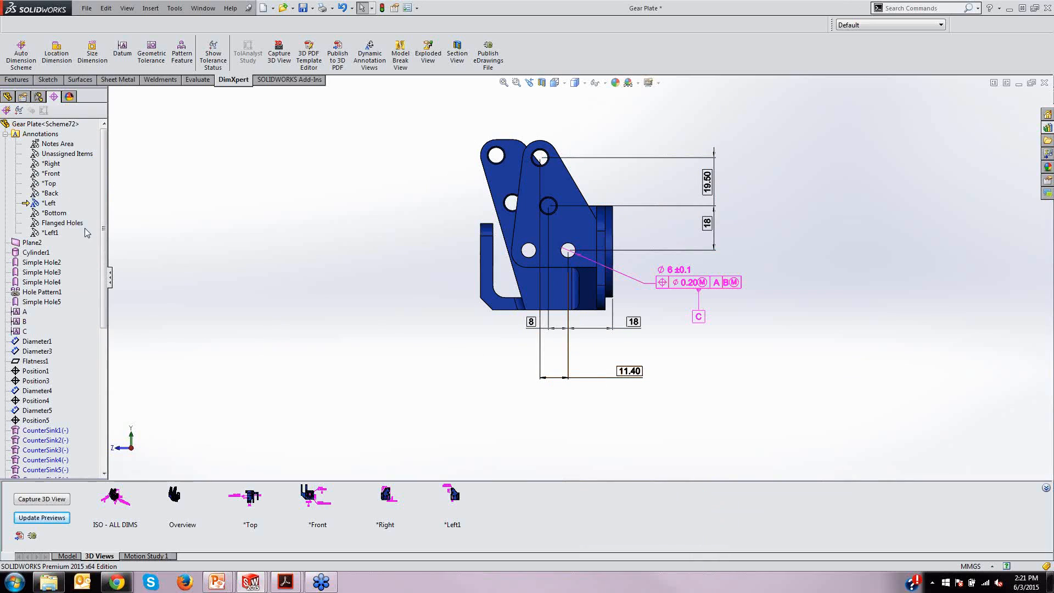
click(60, 503)
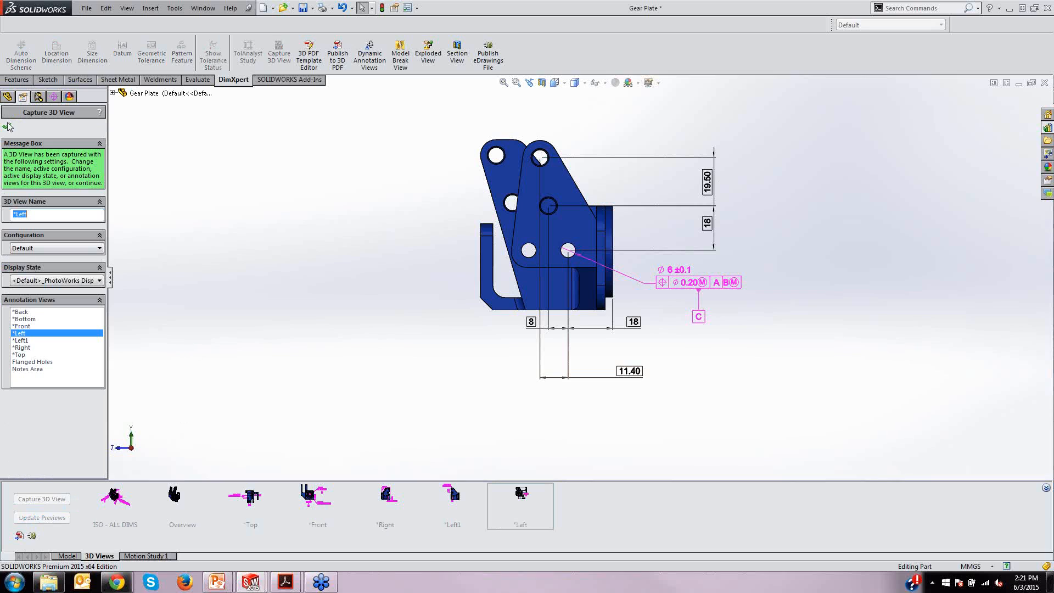
click(8, 126)
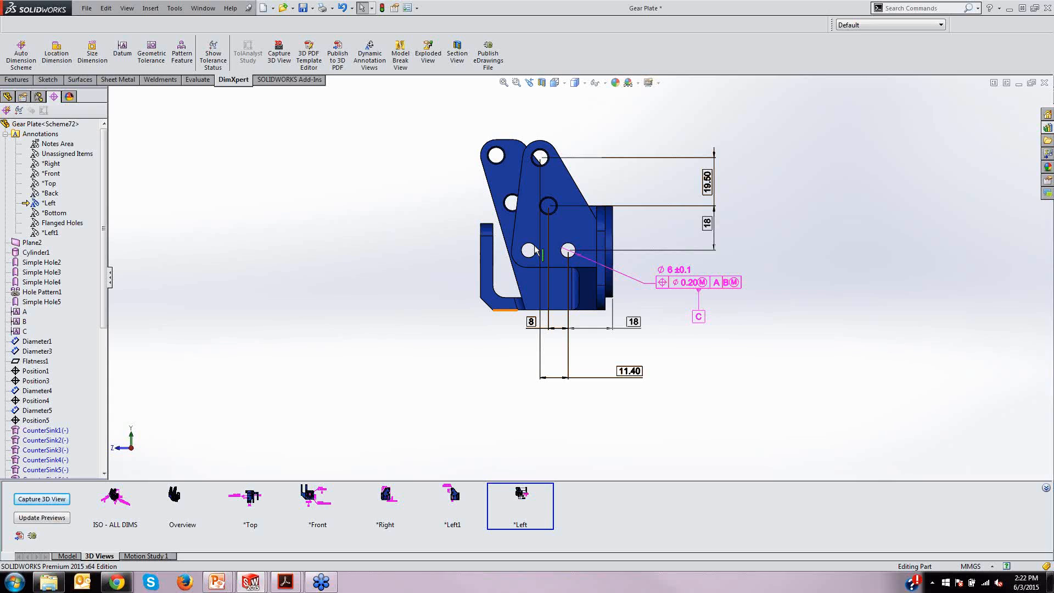
Restore the *Right 3D view and switch the part to the Version 2 configuration
mouse_move(797, 370)
middle_down()
mouse_move(750, 361)
mouse_move(661, 407)
middle_up()
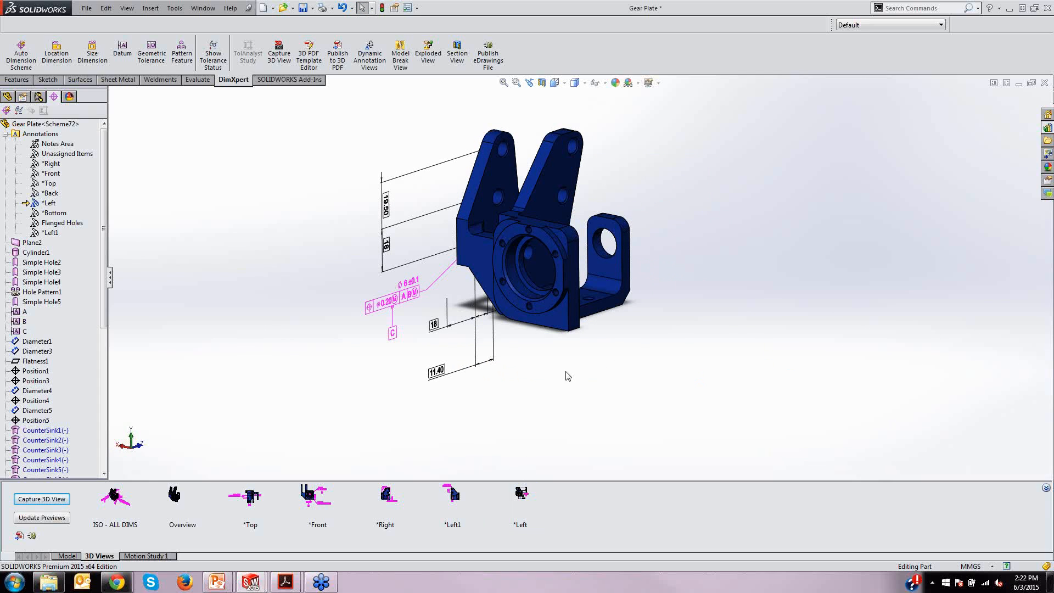
click(122, 501)
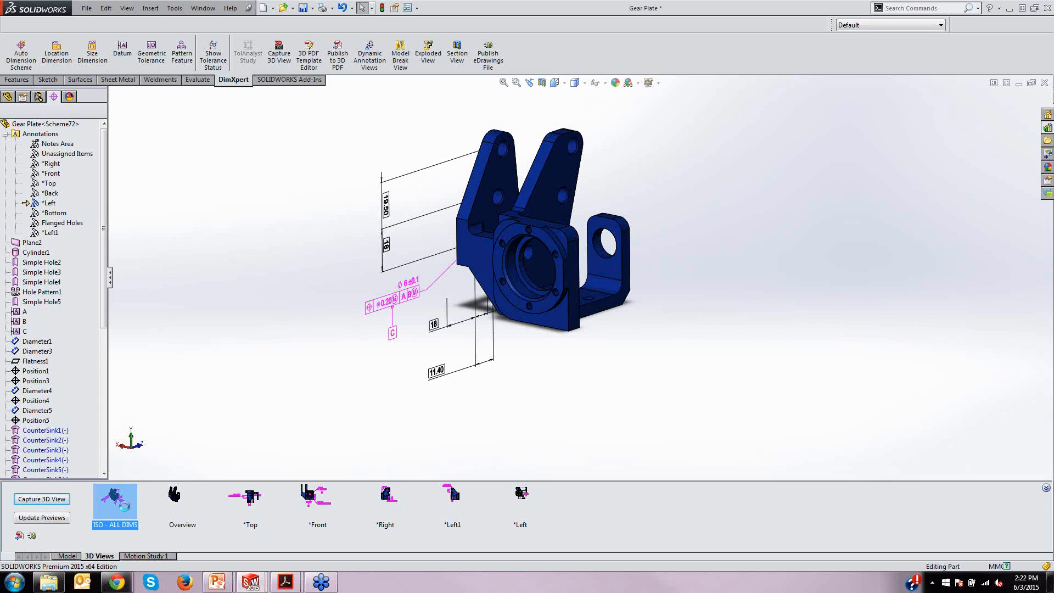
click(386, 500)
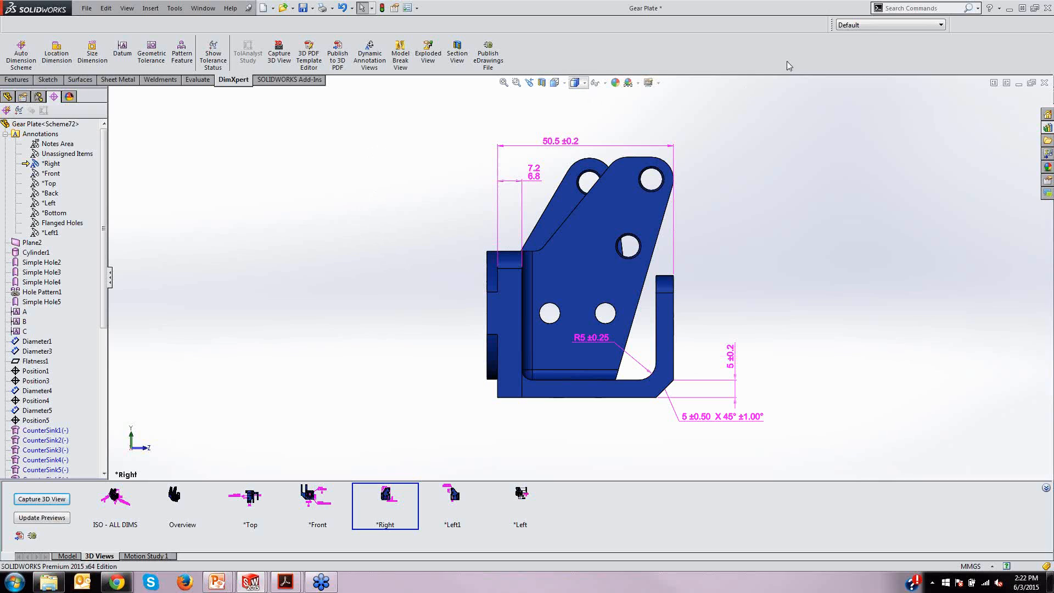
click(864, 26)
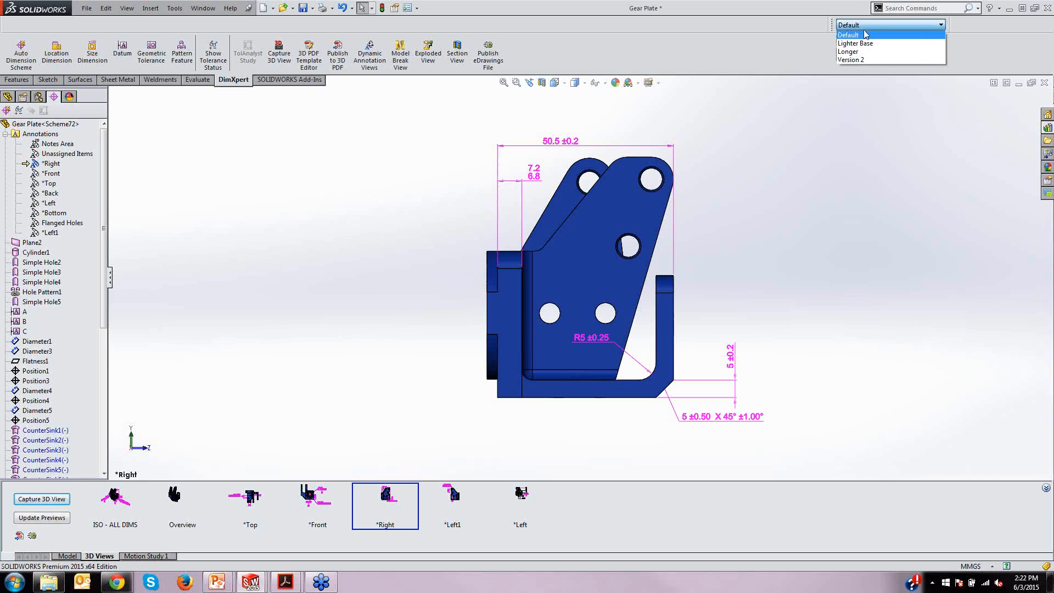
click(863, 59)
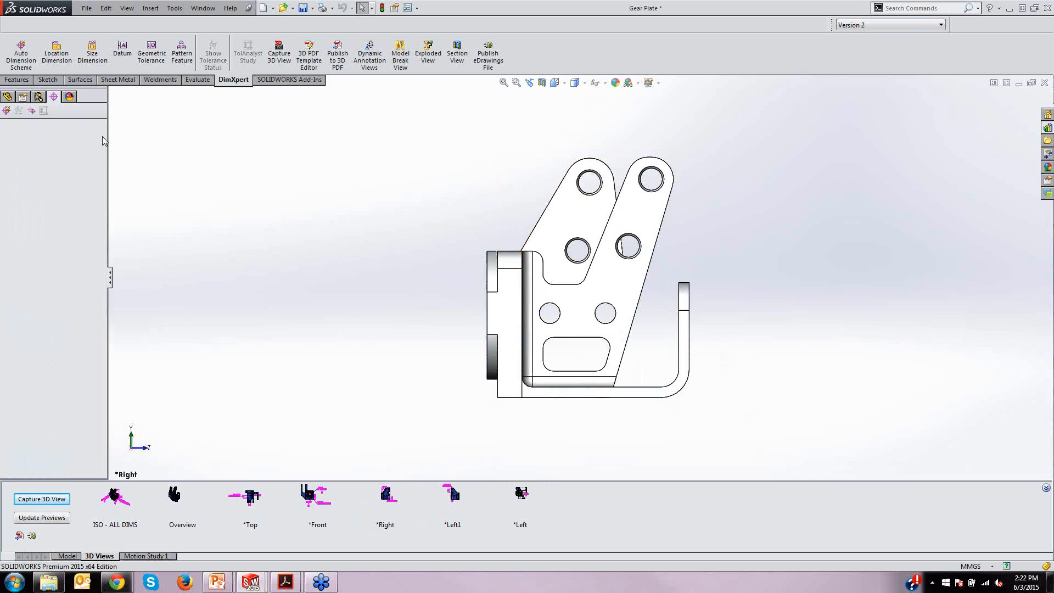
Copy the tolerance scheme from the Default configuration into Version 2, keeping the name Dimension Schema6
click(32, 111)
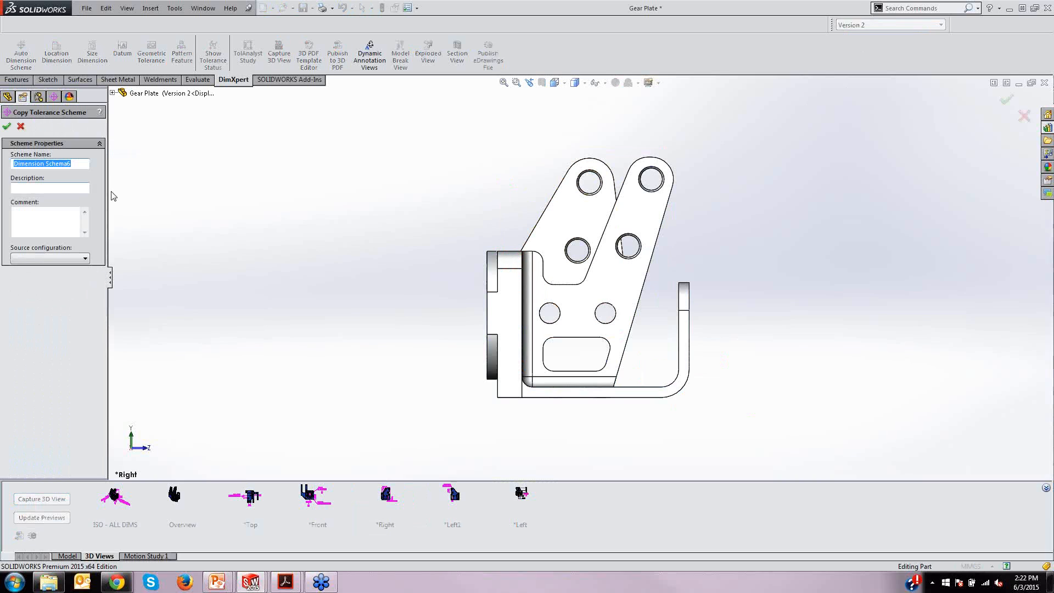
click(59, 258)
click(55, 269)
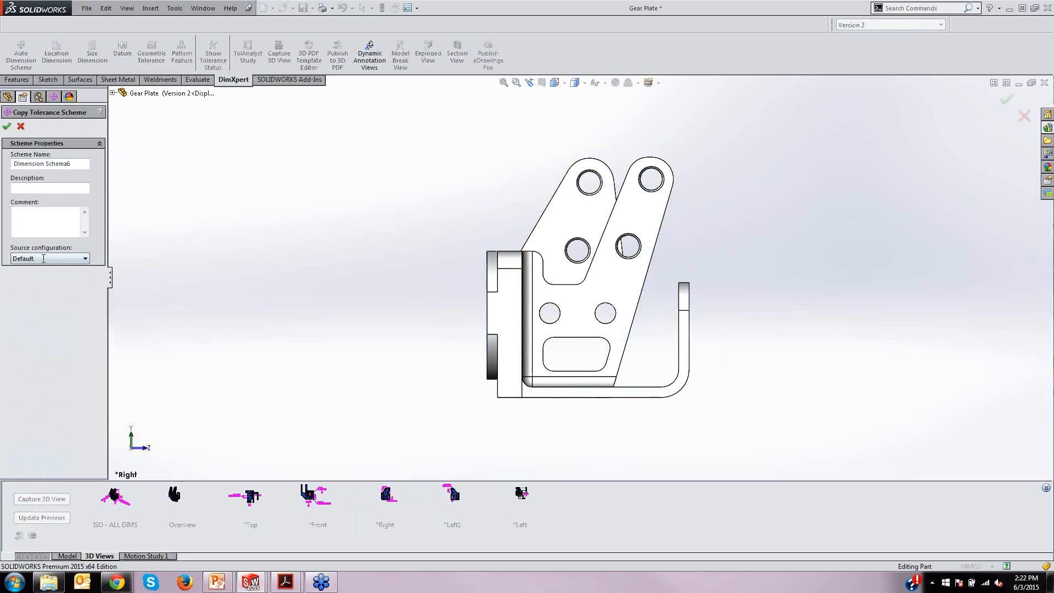
click(6, 127)
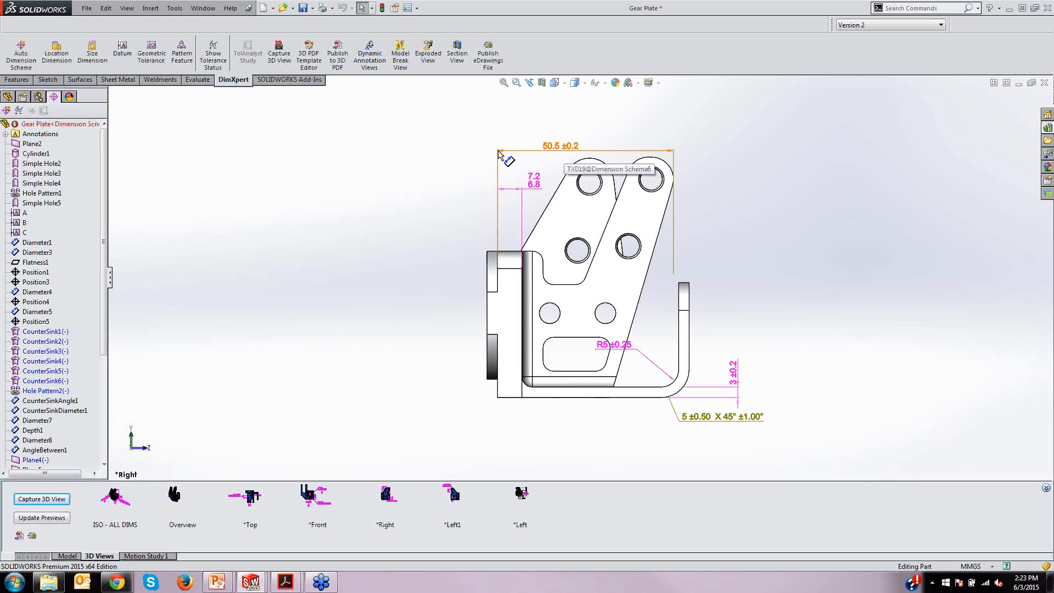
Delete the 50.5 ±0.2 length dimension and the dangling 5 ±0.50 X 45° chamfer dimension from Version 2
click(574, 147)
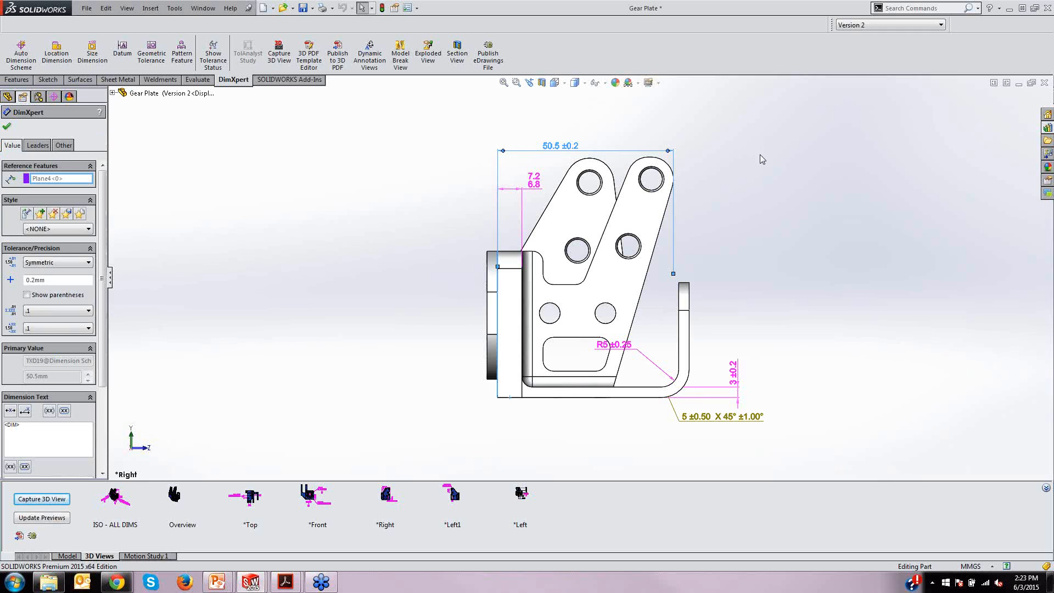
key(Delete)
click(698, 420)
key(Delete)
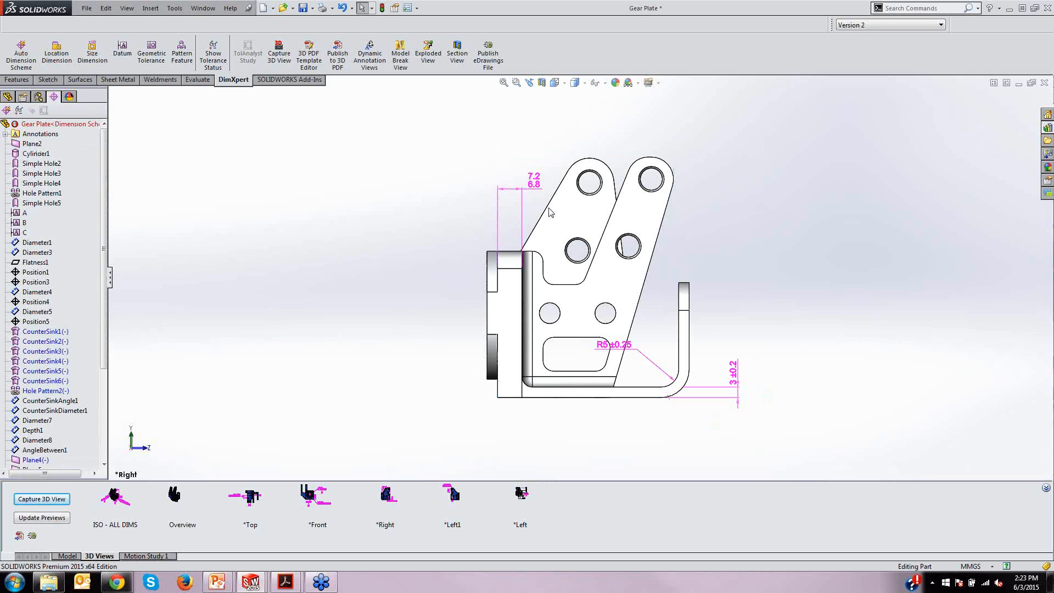
Capture the dimensioned Version 2 configuration as a 3D view named Version2
click(57, 500)
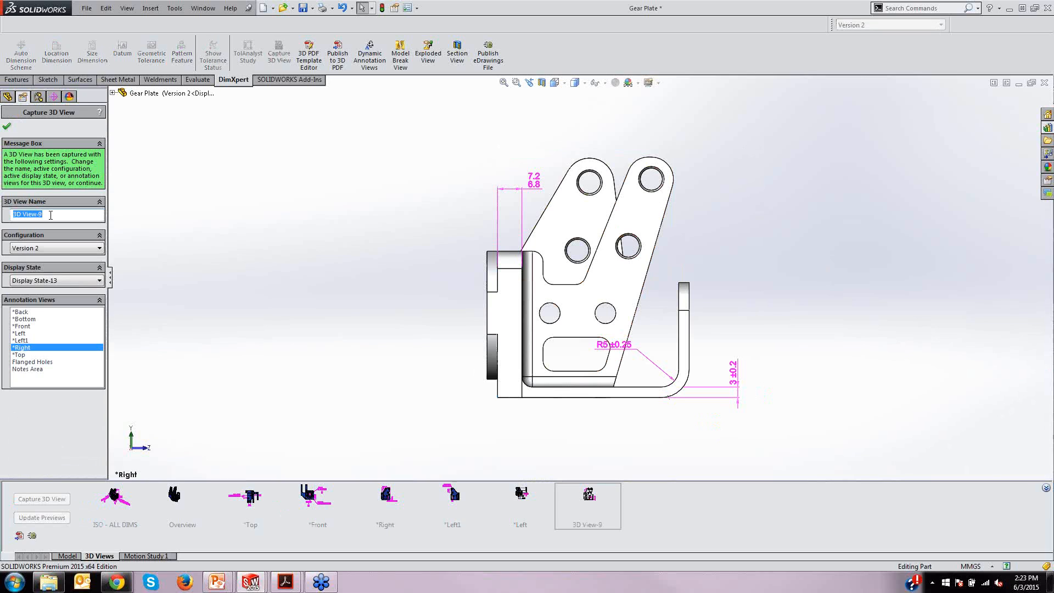
text(Version2)
click(7, 125)
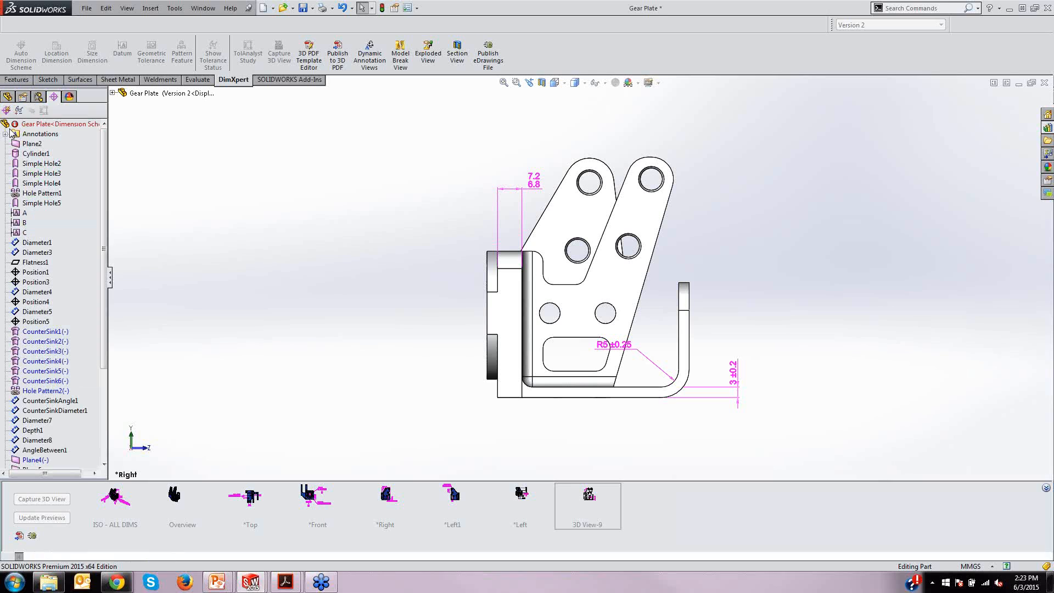
Examine the A4 Assembly Landscape layout in the 3D PDF Template Editor and close the editor
middle_drag(332, 229, 369, 249)
middle_drag(363, 259, 342, 257)
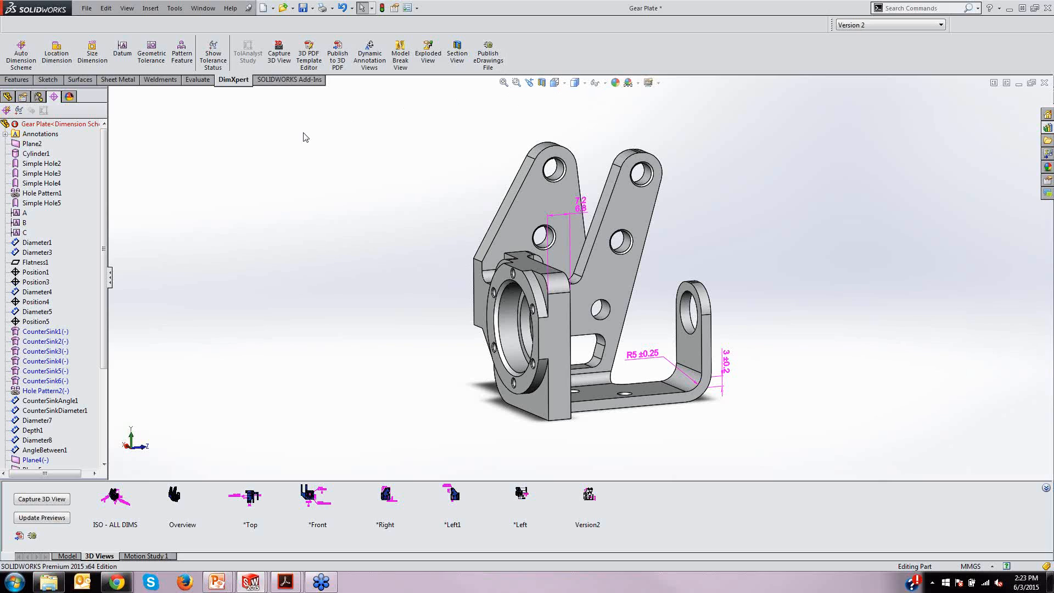
click(309, 53)
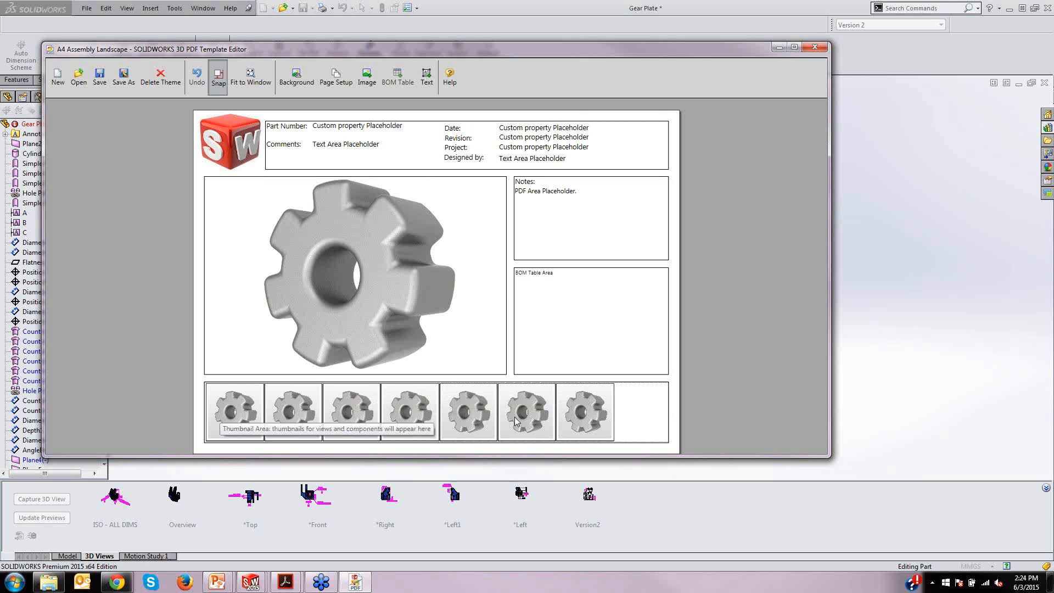
click(824, 46)
Switch to Gear Plate_complete.PDF in Adobe Acrobat Reader and maximize its window
mouse_move(285, 582)
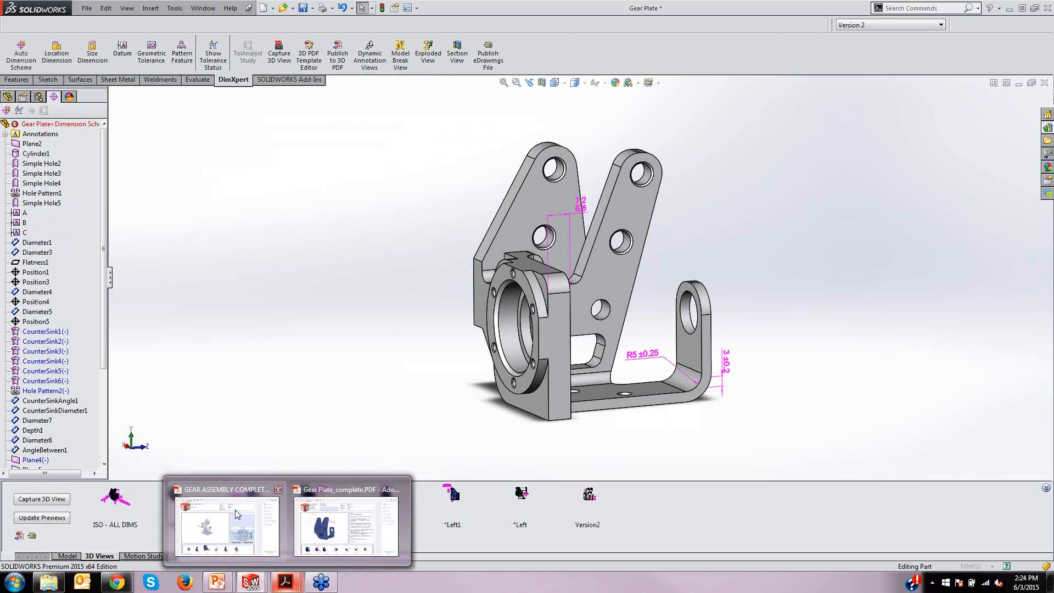
mouse_move(237, 515)
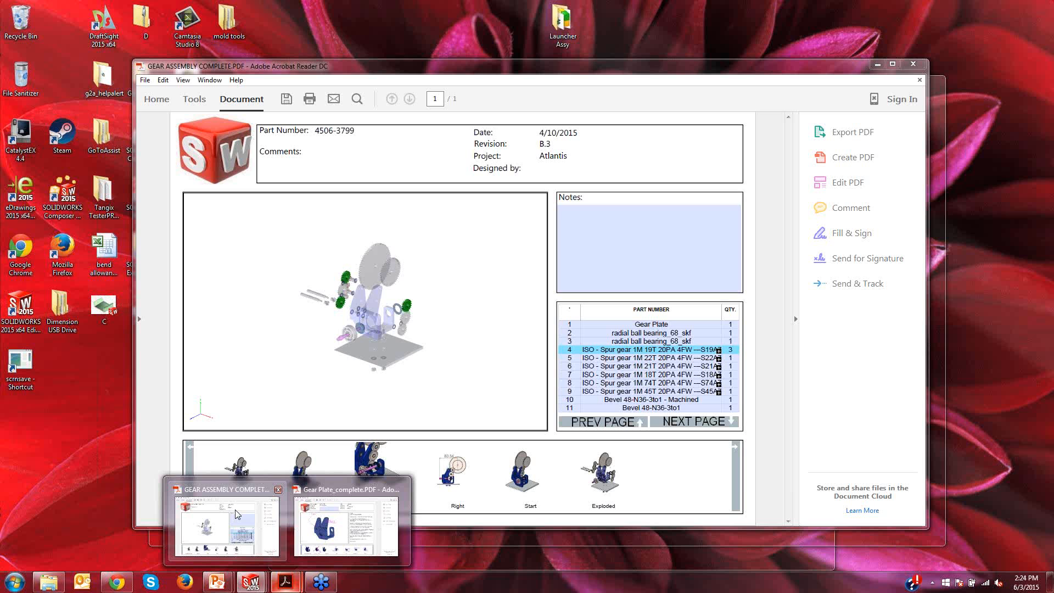
mouse_move(319, 518)
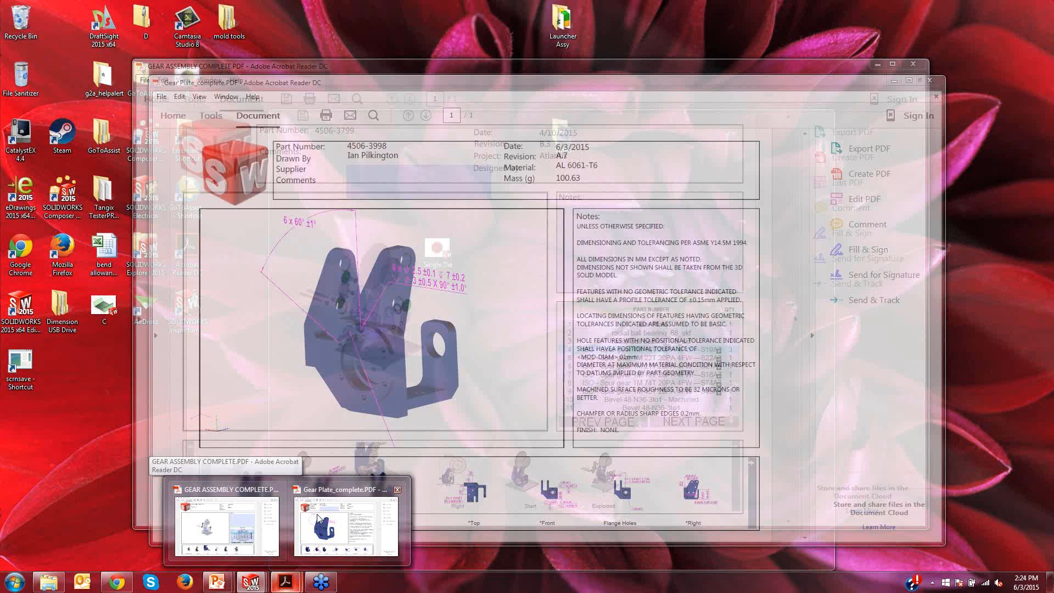
click(319, 518)
click(909, 81)
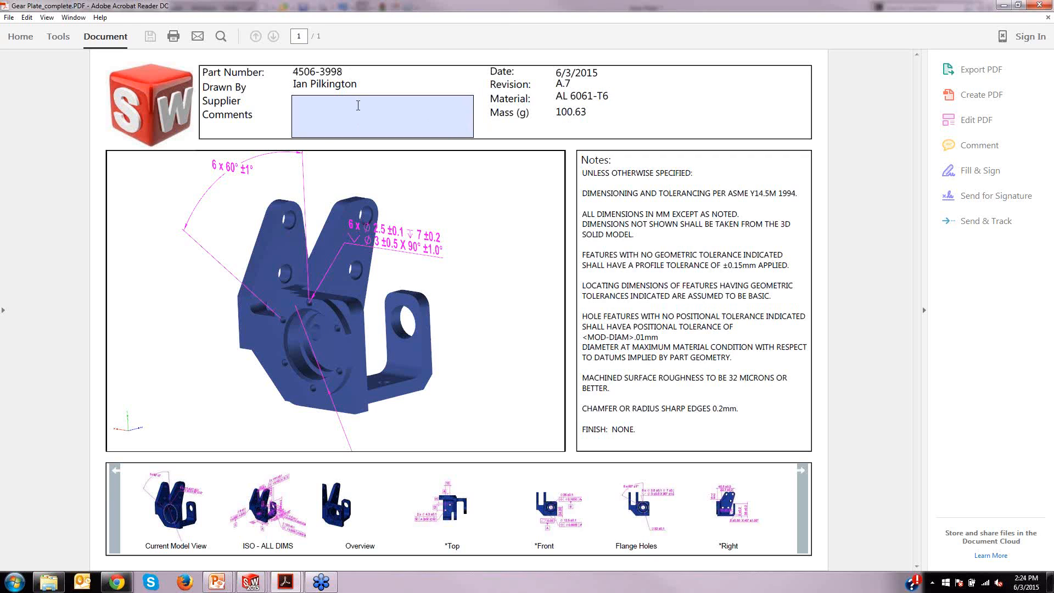
Enter the comment "What is the lot size?" in the PDF's Comments field
click(392, 119)
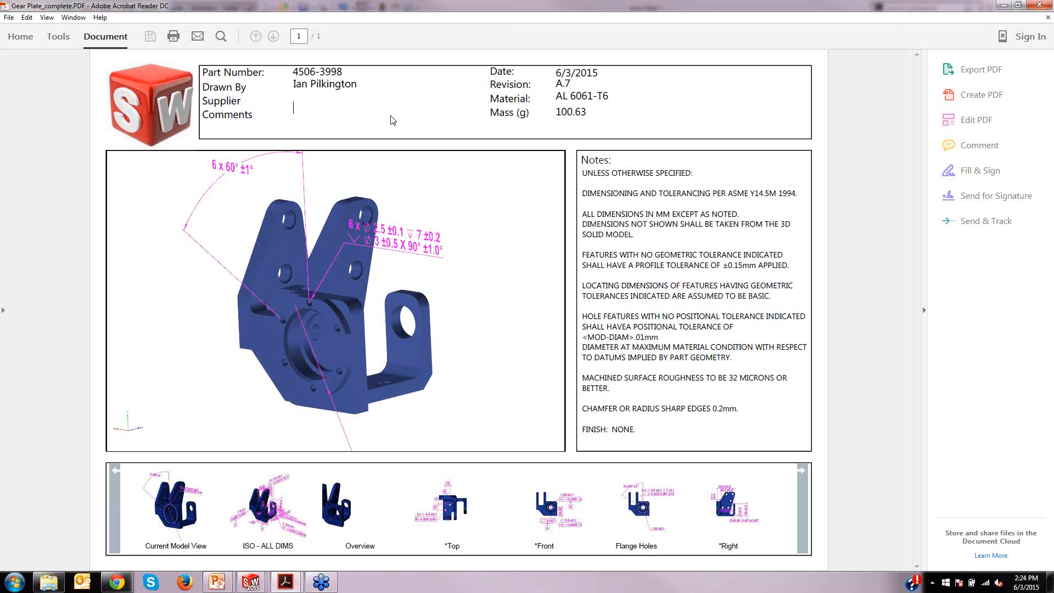
text(Wha)
text(t is)
text( the )
text(quant)
key(BackSpace)
key(BackSpace)
key(BackSpace)
key(BackSpace)
key(BackSpace)
key(BackSpace)
text(lot size?)
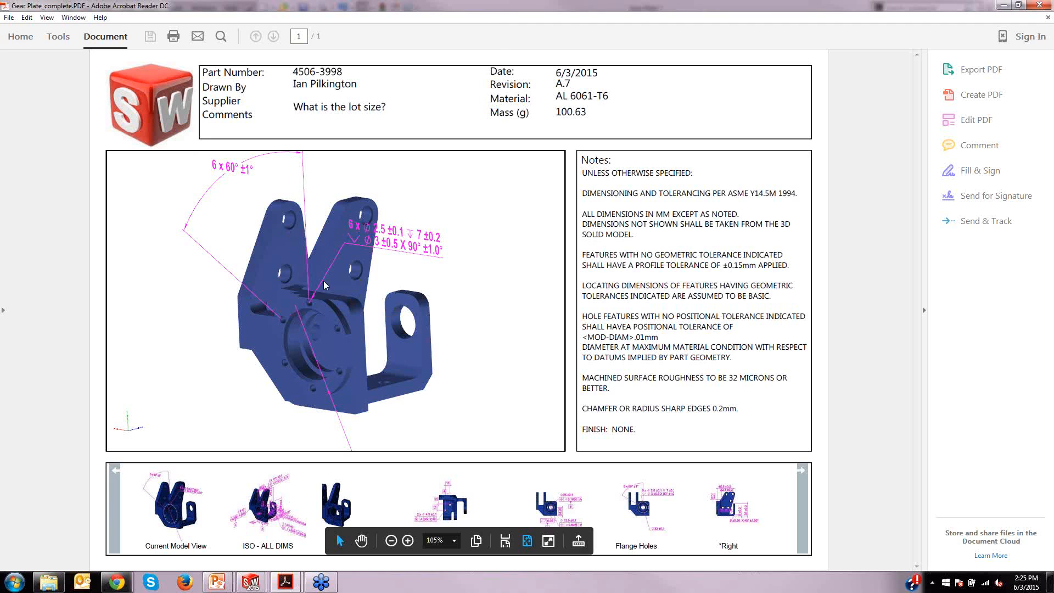
Examine the published ISO - ALL DIMS, Overview, *Top, *Front and Flange Holes views in the 3D PDF
click(268, 505)
click(343, 502)
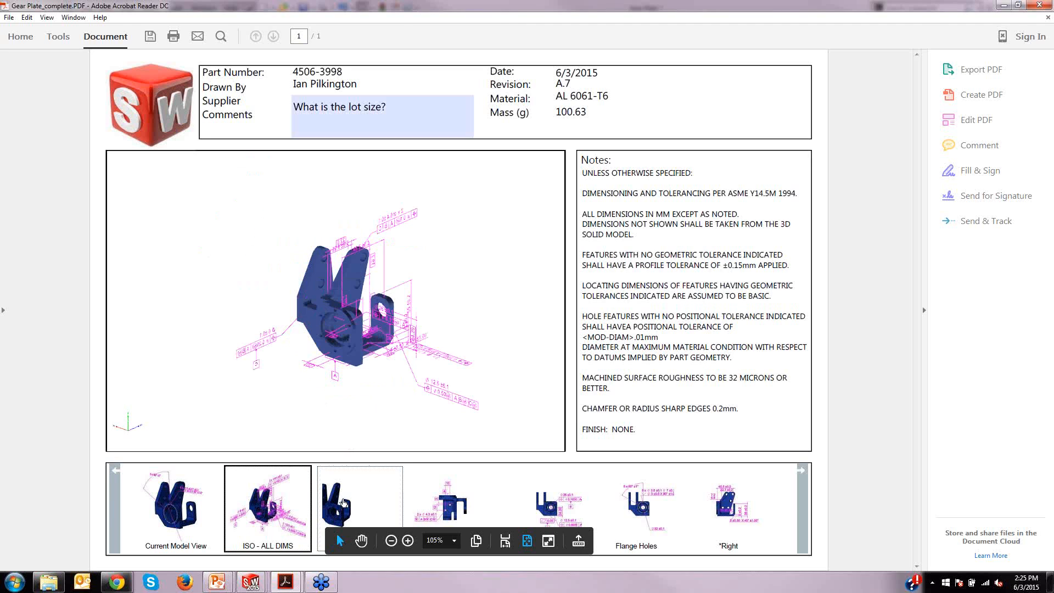
click(434, 498)
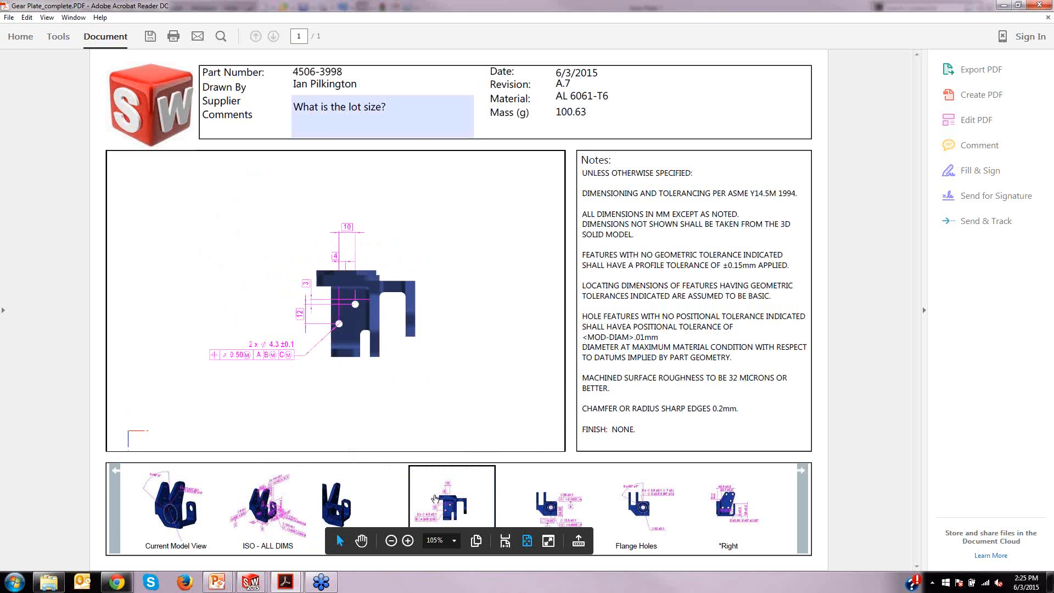
click(568, 493)
click(667, 497)
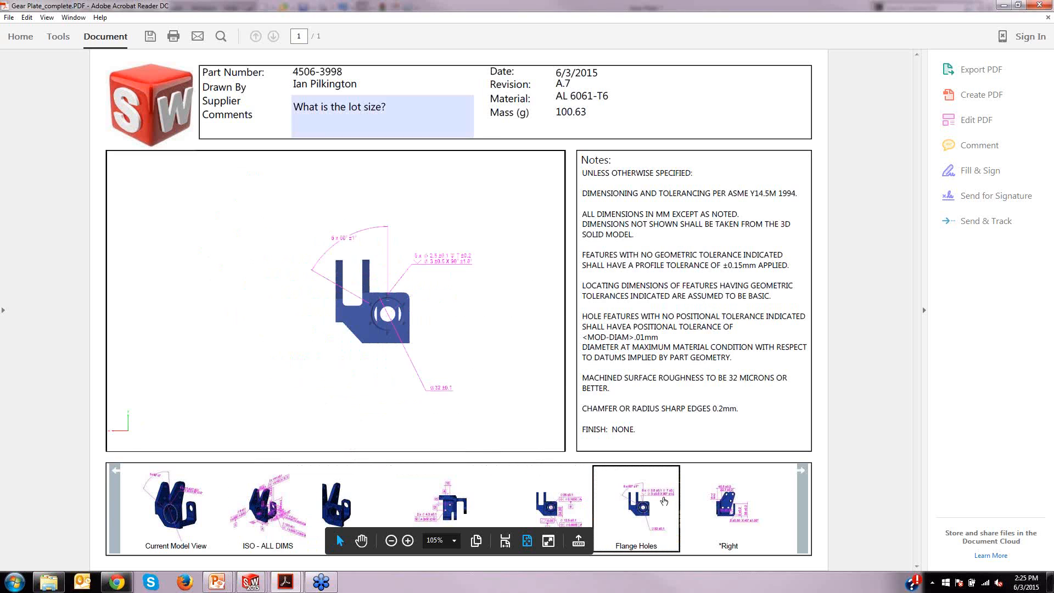
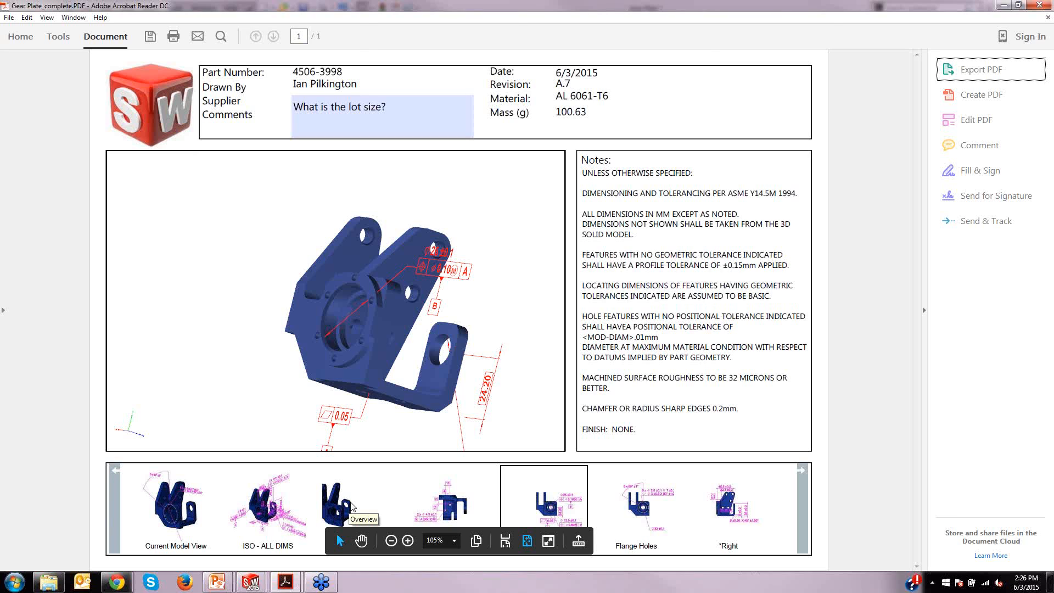
Switch back to the Gear Plate model in SOLIDWORKS
key(super+Tab)
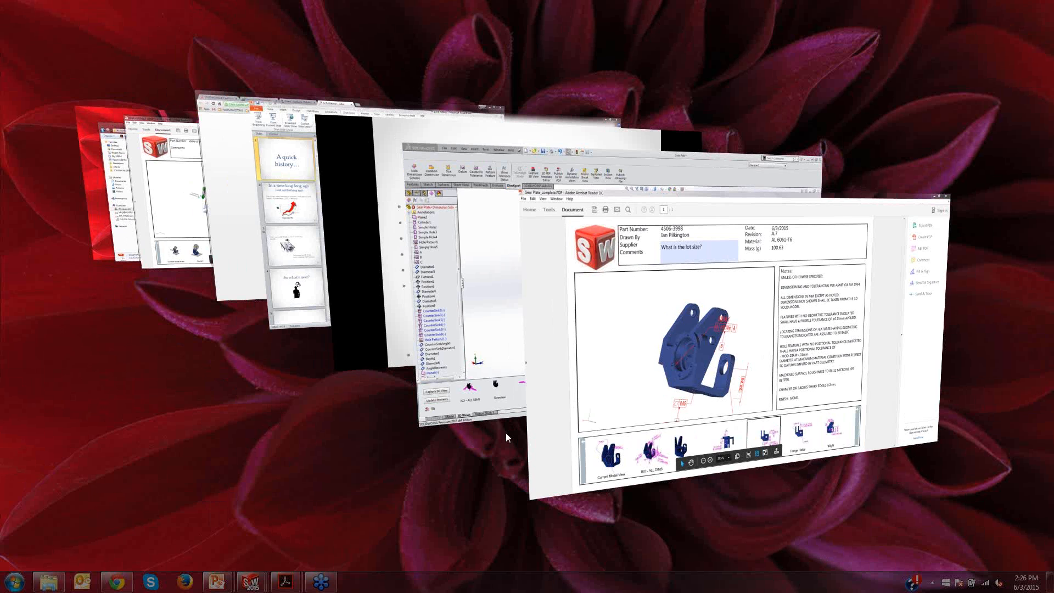
key(super+Tab)
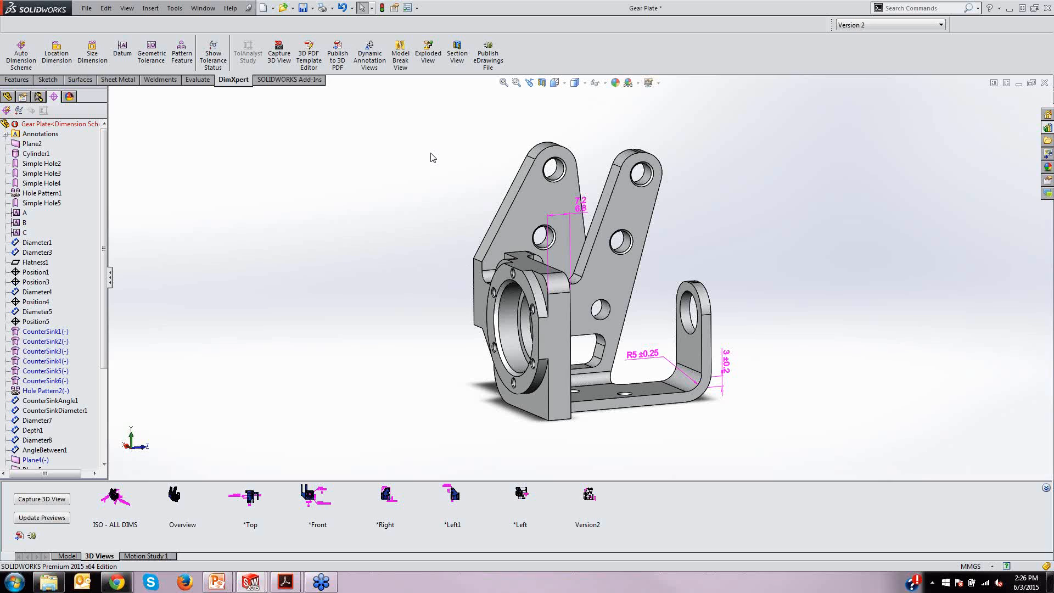
Switch from the Gear Plate part to the open GEAR ASSEMBLY document
key(ctrl+Tab)
key(ctrl+Tab)
key(ctrl+Tab)
key(ctrl+Tab)
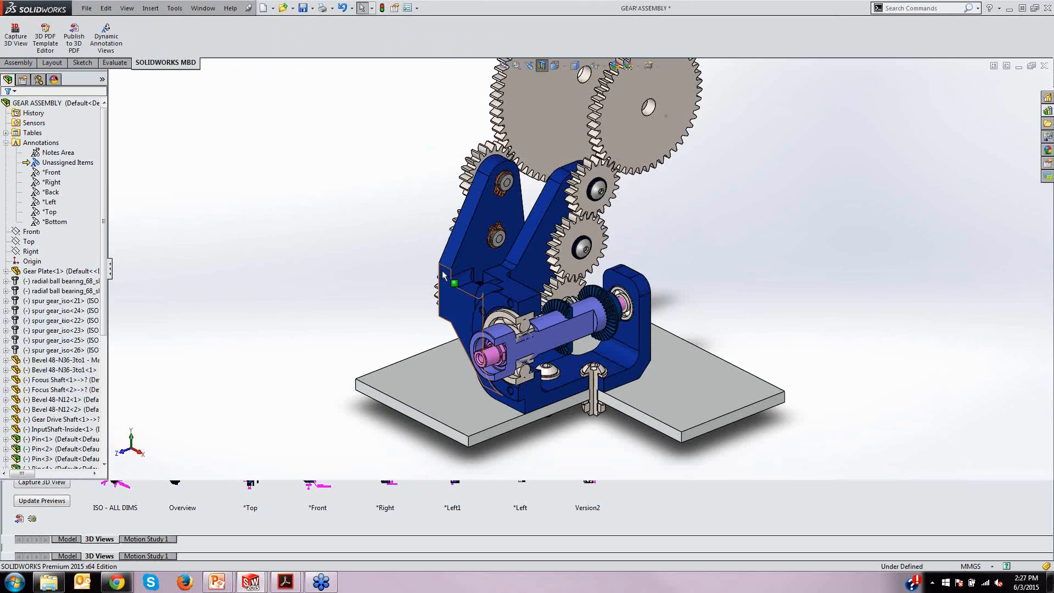
Activate the assembly's Right 3D view and examine its two reference dimensions for the large gears and base plate
click(248, 500)
double_click(248, 499)
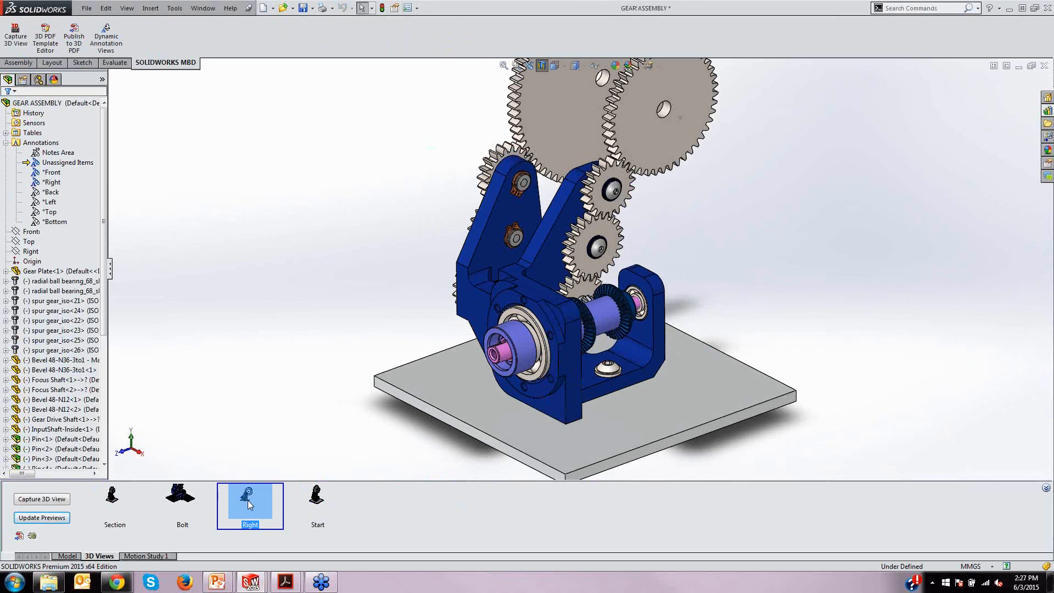
middle_drag(629, 338, 689, 391)
scroll(666, 274, up, 3)
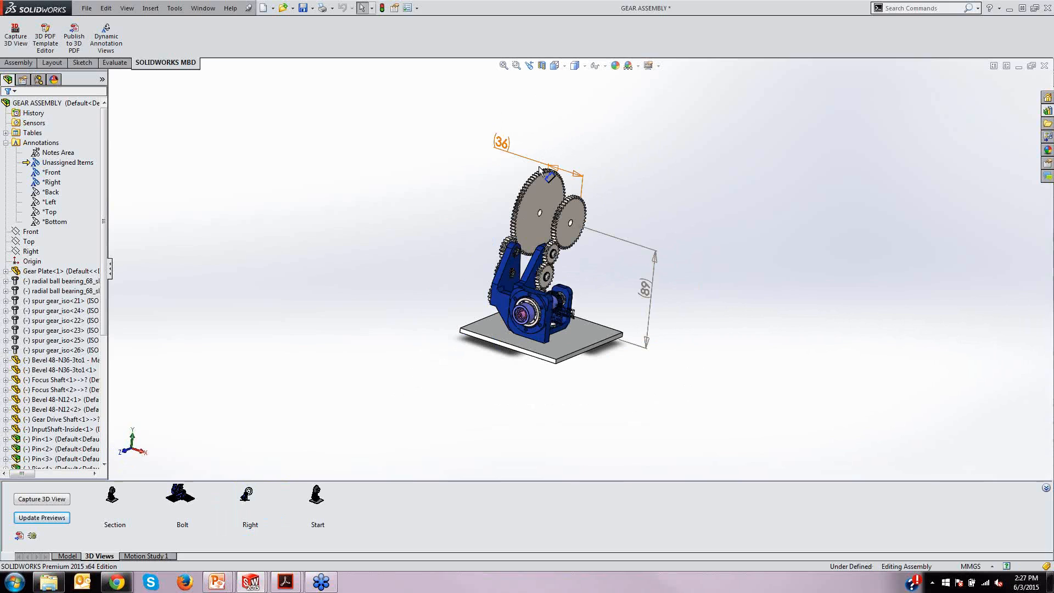
click(501, 144)
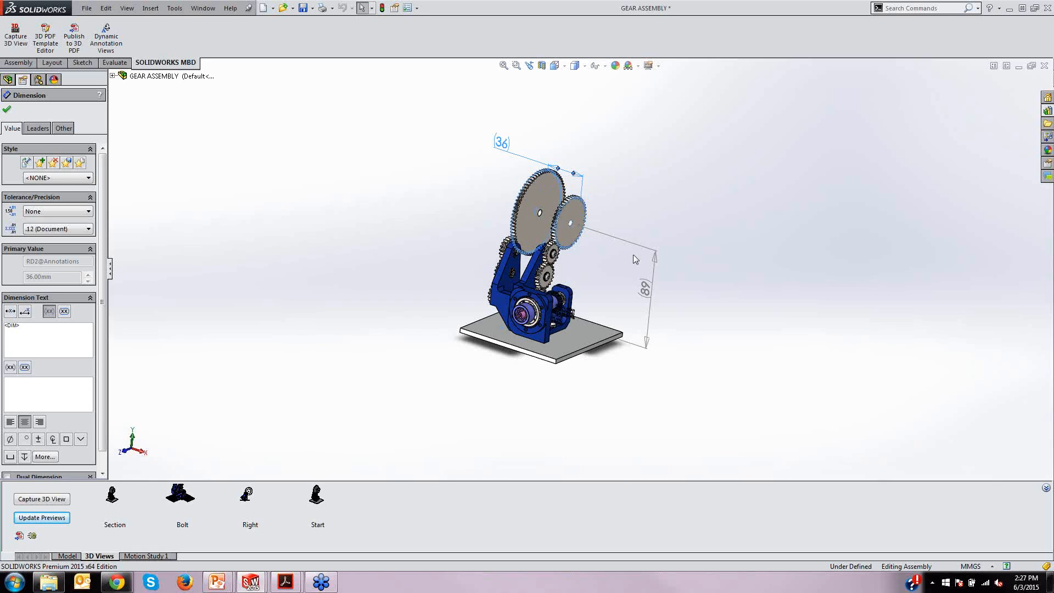
click(648, 289)
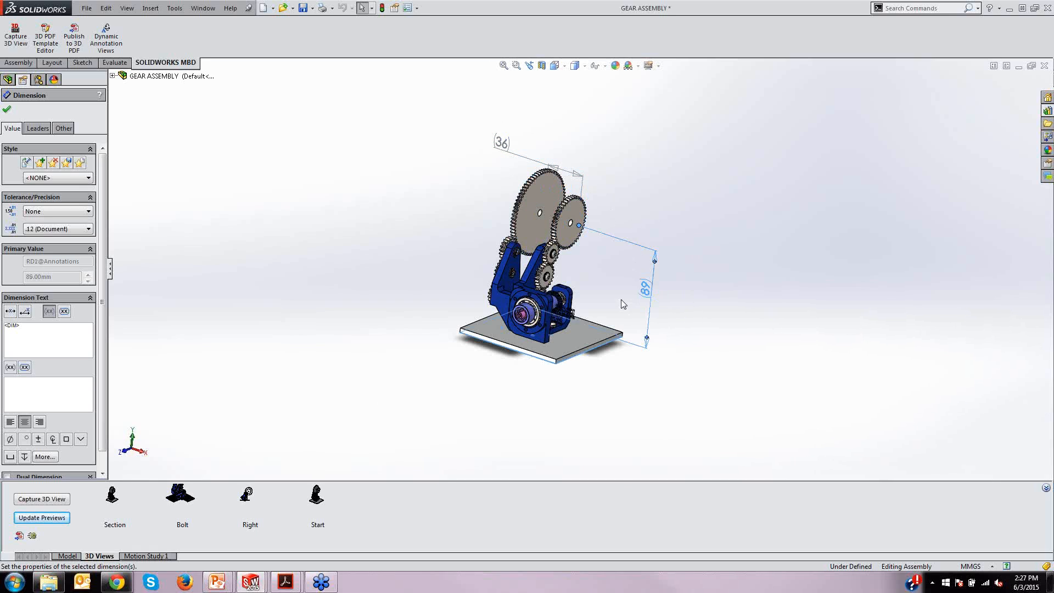
click(425, 224)
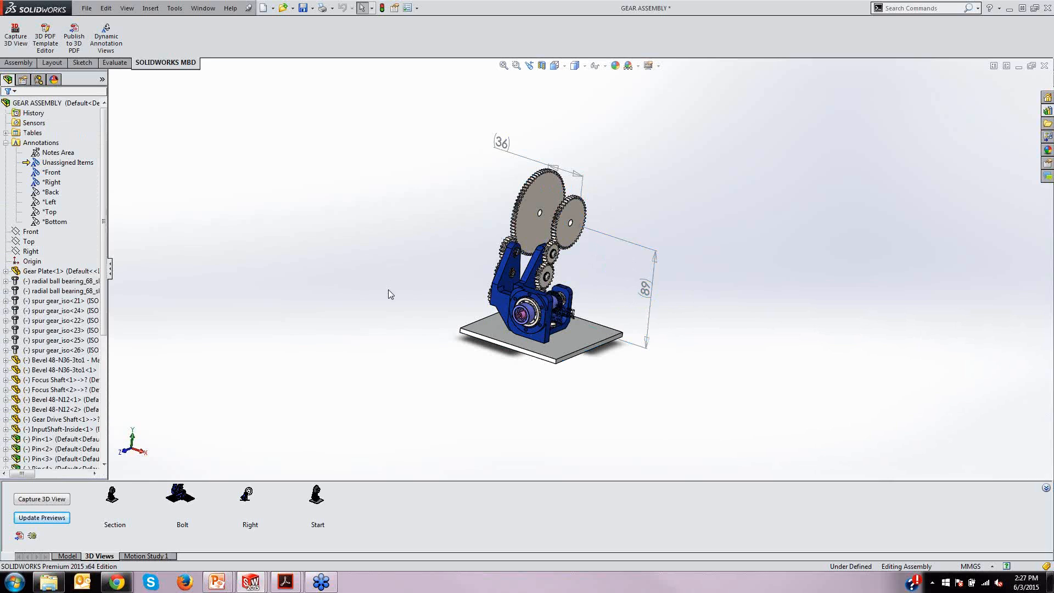
Examine the assembly's Bolt and Section 3D views, inspecting the cutaway shaft and bearings up close
double_click(189, 493)
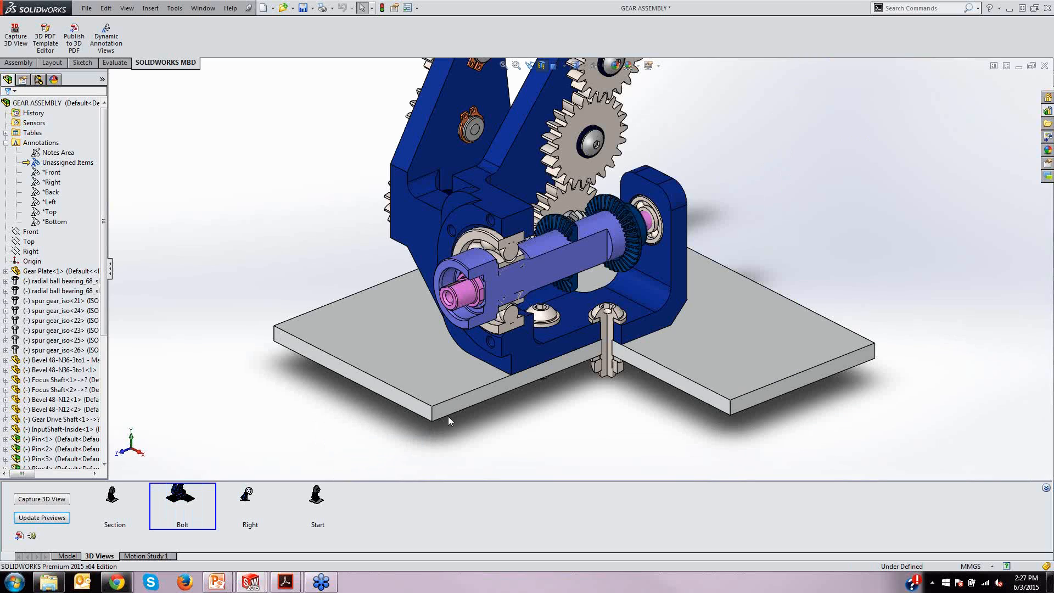
click(114, 499)
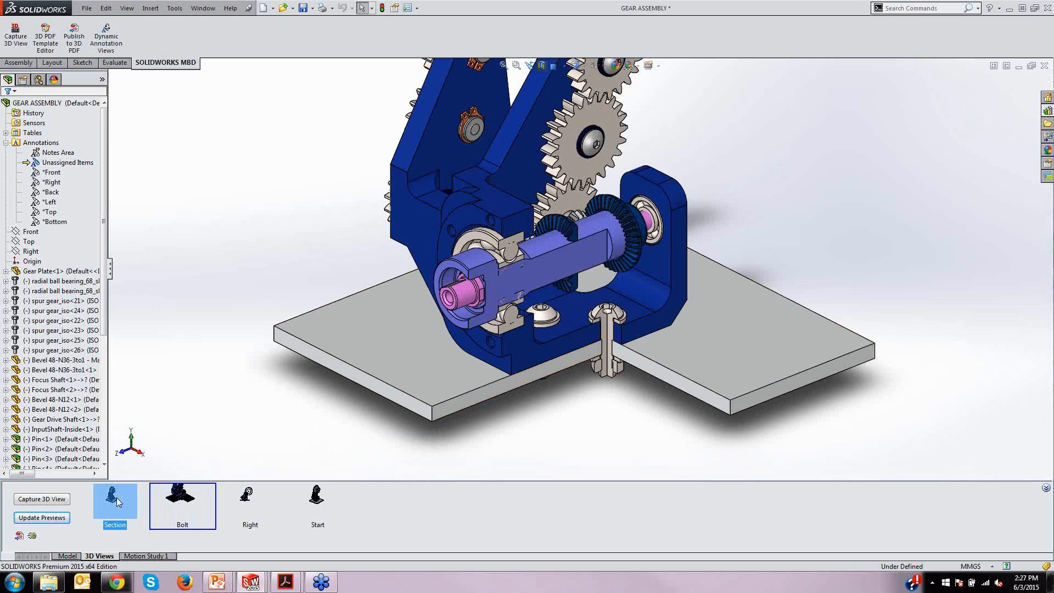
double_click(115, 501)
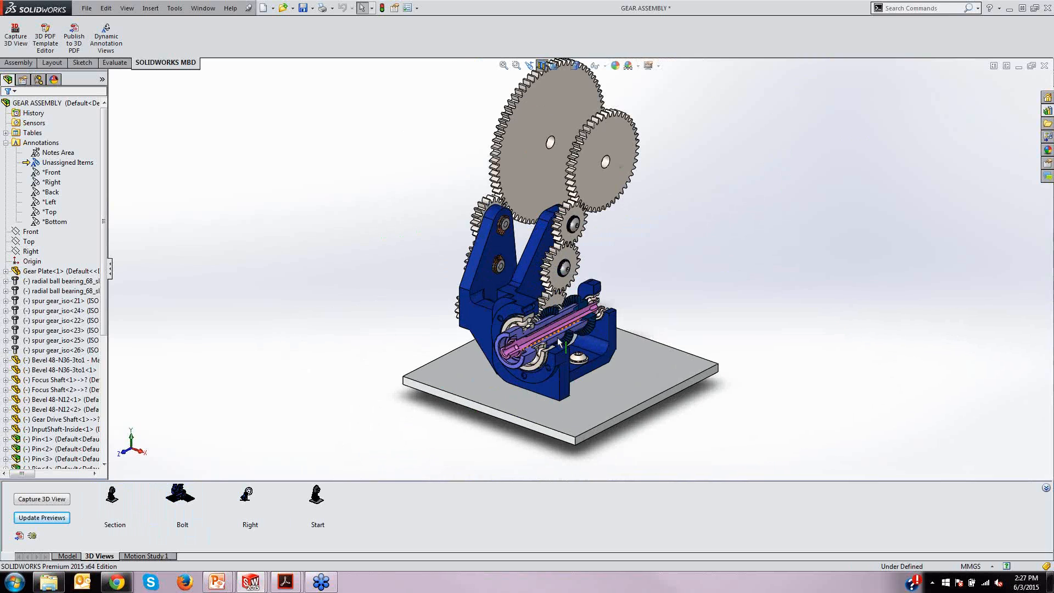
scroll(558, 338, up, 8)
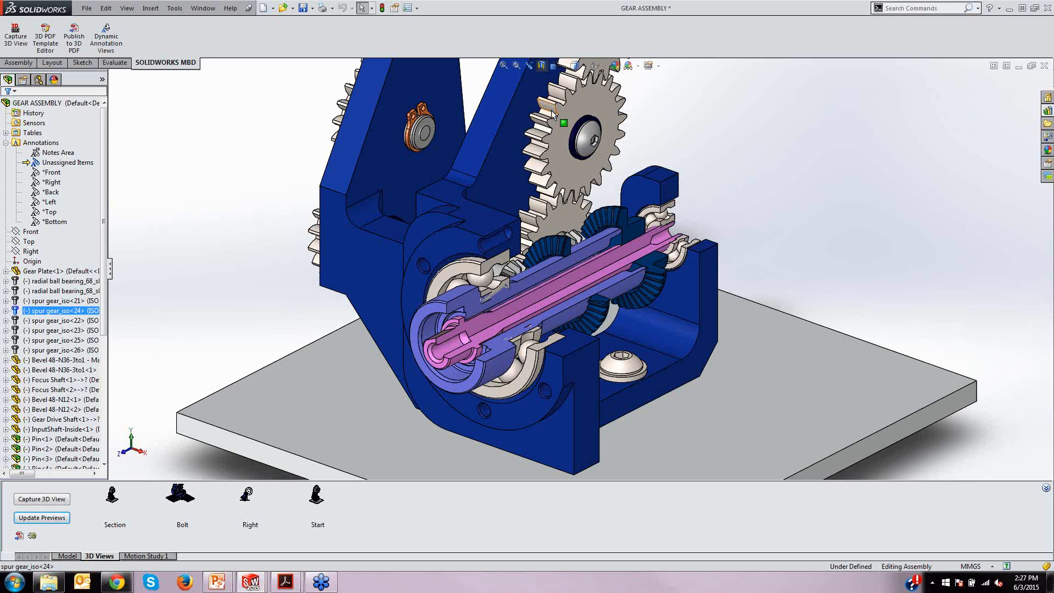
drag(552, 112, 522, 124)
click(802, 211)
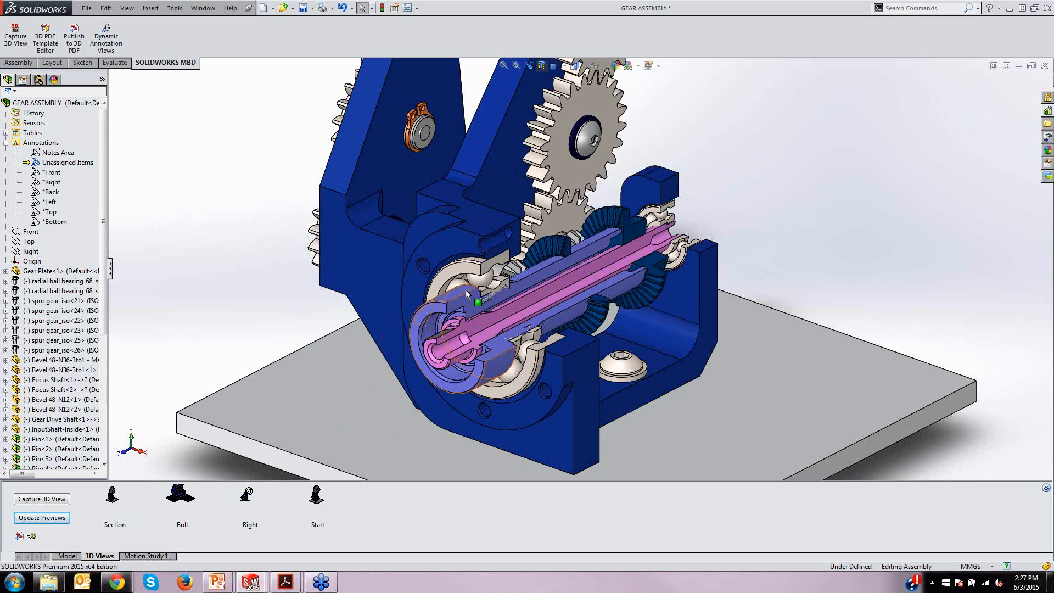
key(f)
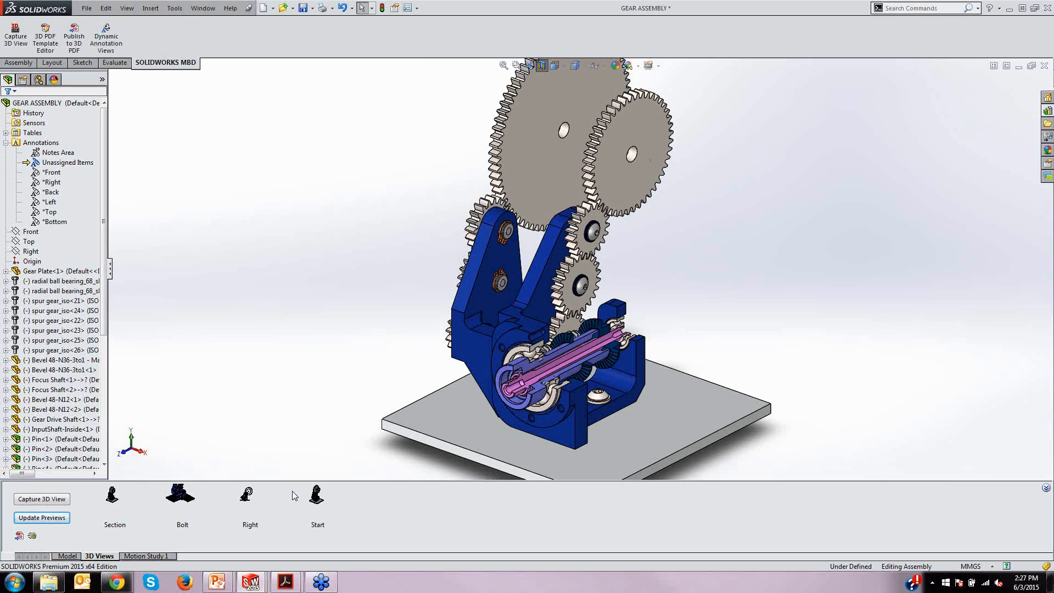
Activate the Start 3D view and explode the assembly with ExplView1 of the Default configuration
click(316, 495)
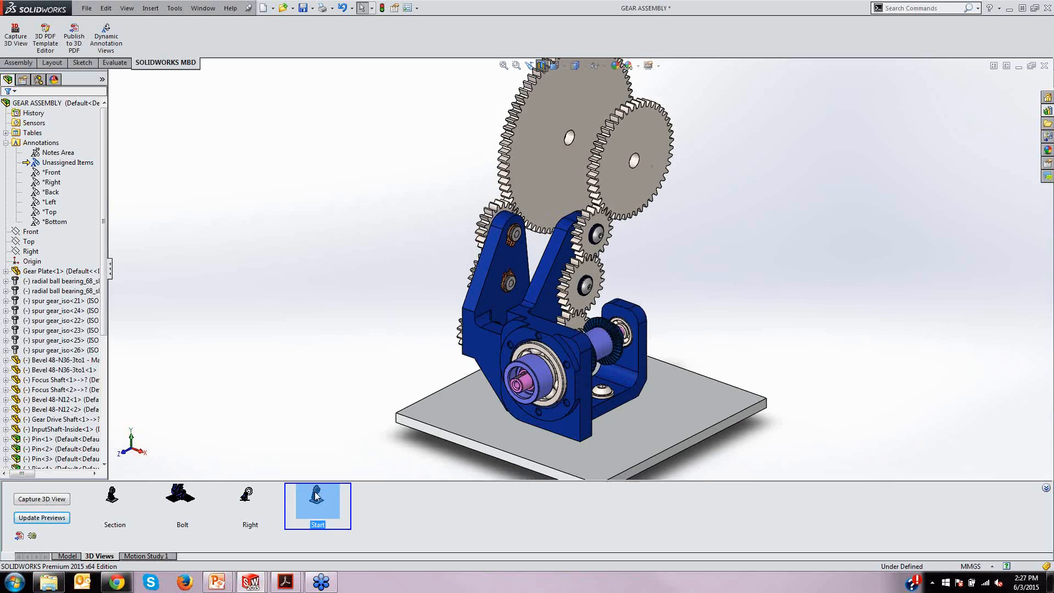
click(68, 104)
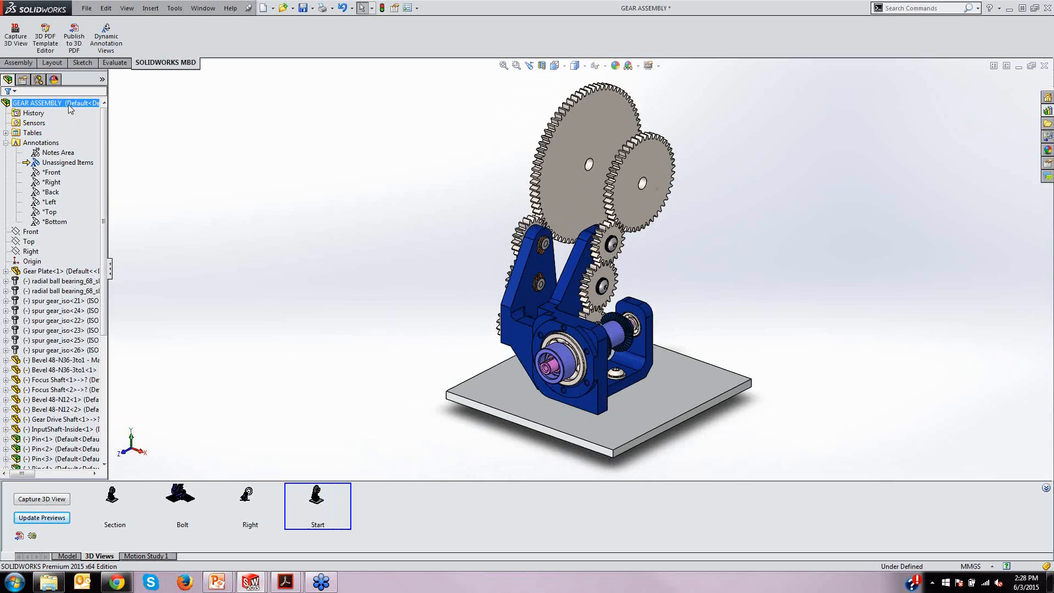
click(38, 80)
right_click(48, 116)
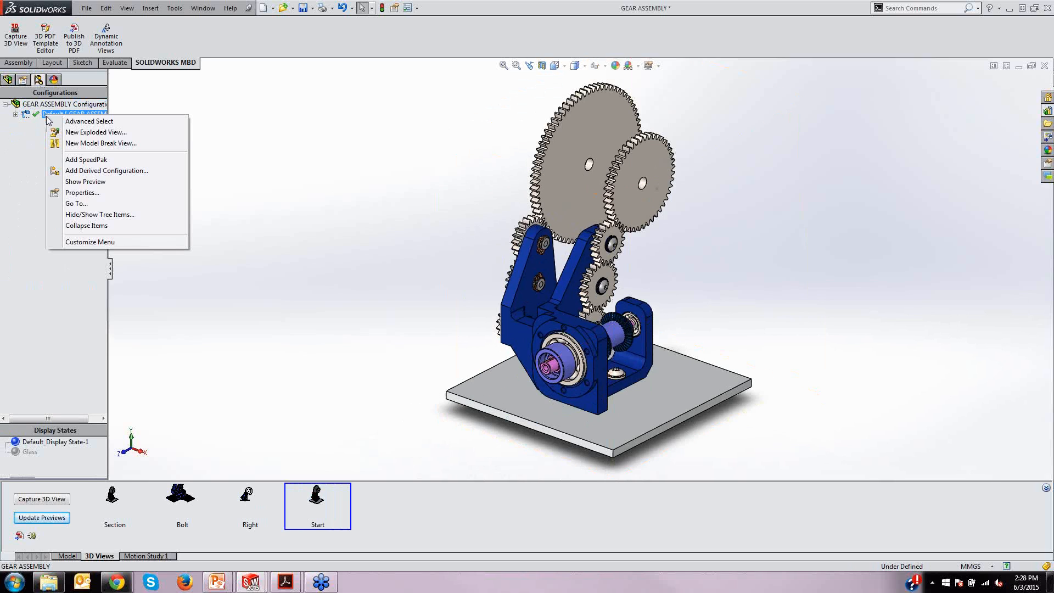
click(61, 131)
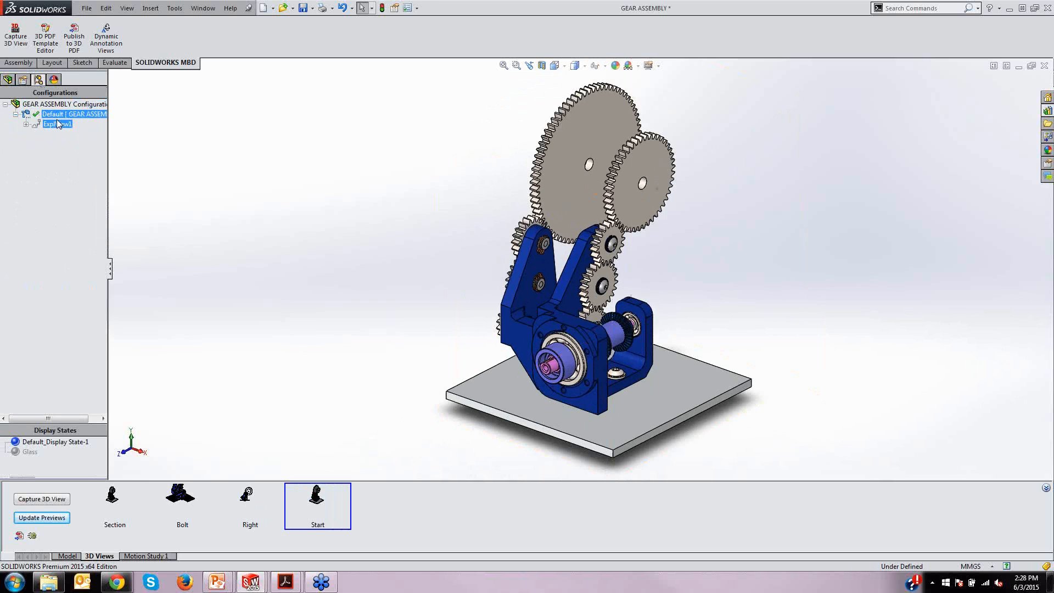
right_click(57, 119)
click(78, 128)
Activate the Glass display state and capture the exploded assembly as a 3D view named Exploded
click(17, 452)
double_click(16, 452)
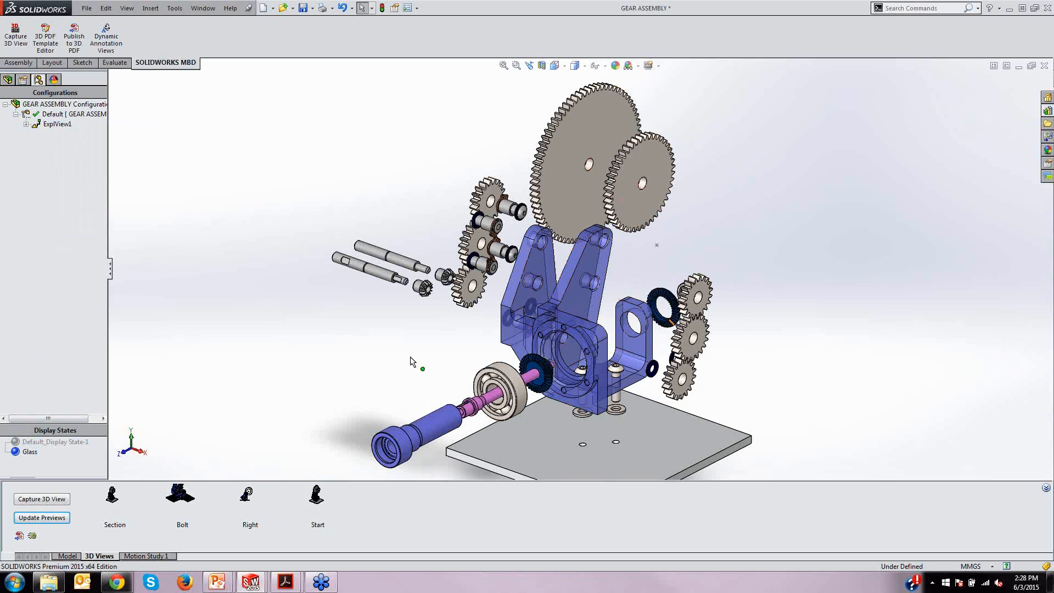
scroll(658, 319, up, 2)
scroll(657, 318, down, 2)
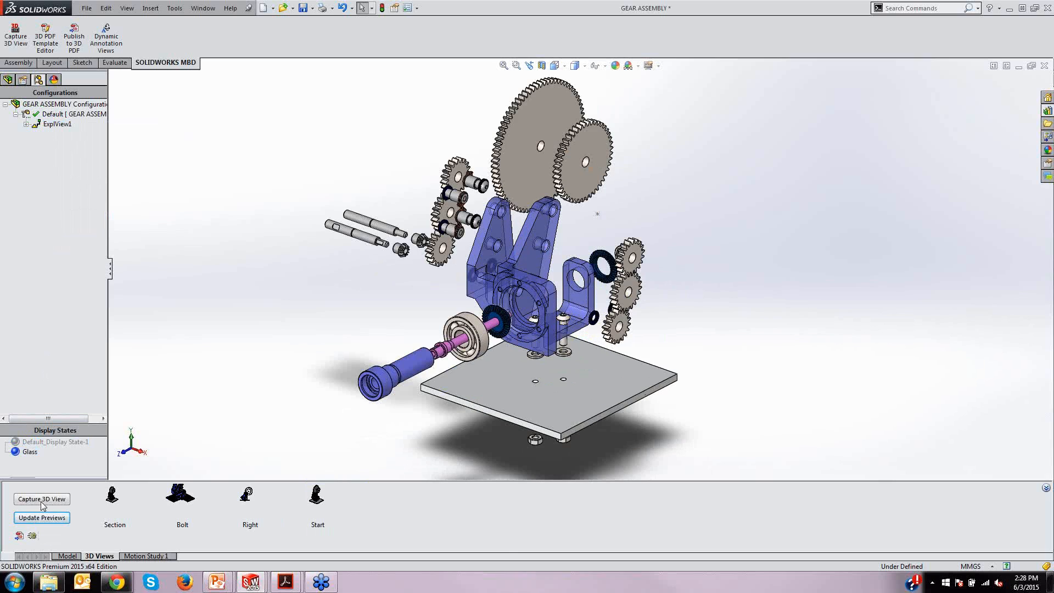
click(44, 500)
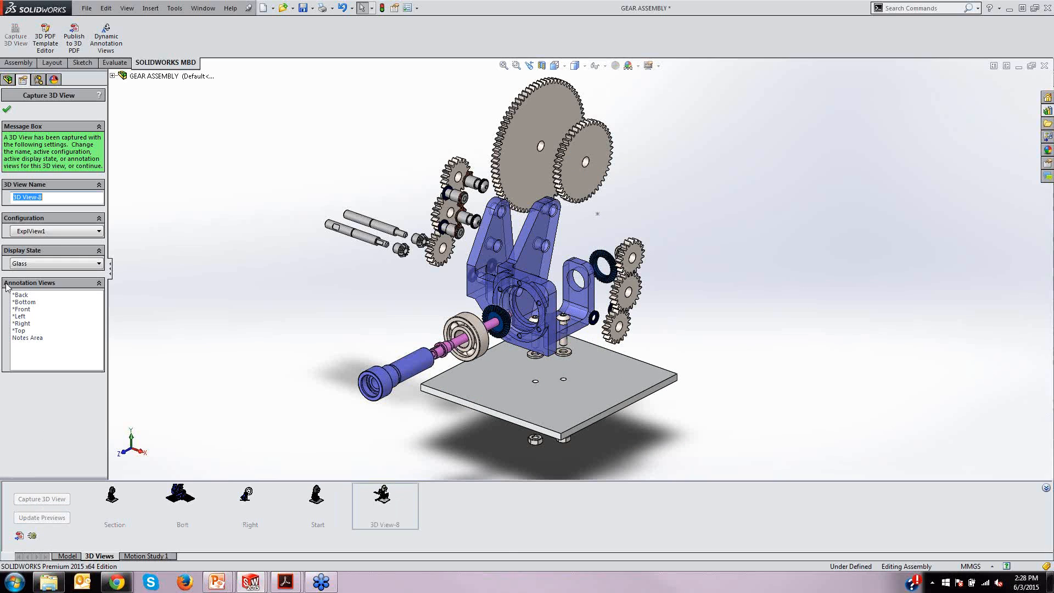
text(Exploded)
click(7, 109)
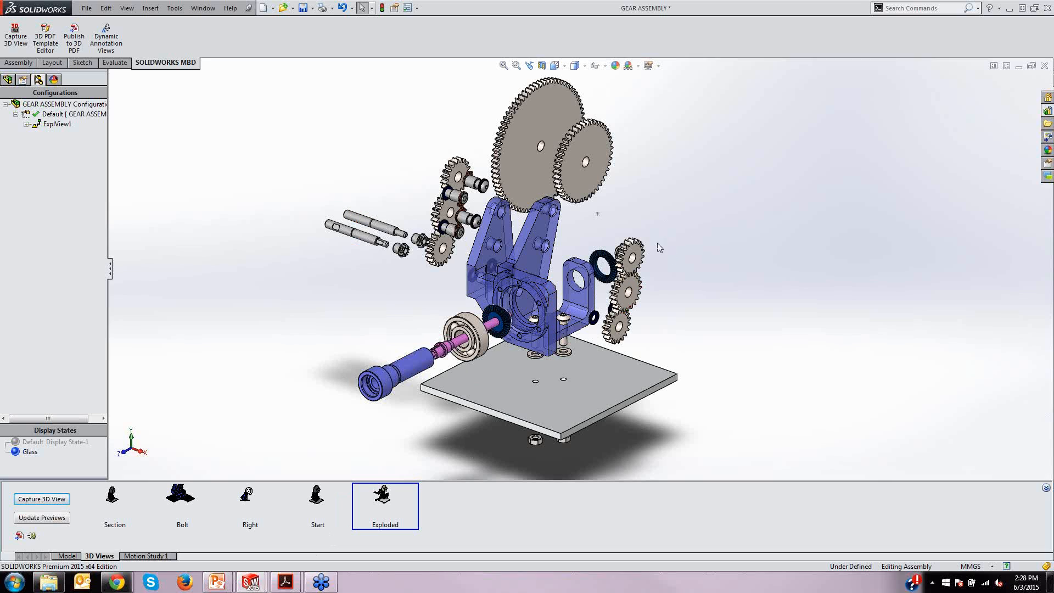
Switch to GEAR ASSEMBLY COMPLETE.PDF in Adobe Acrobat Reader and maximize its window
mouse_move(285, 585)
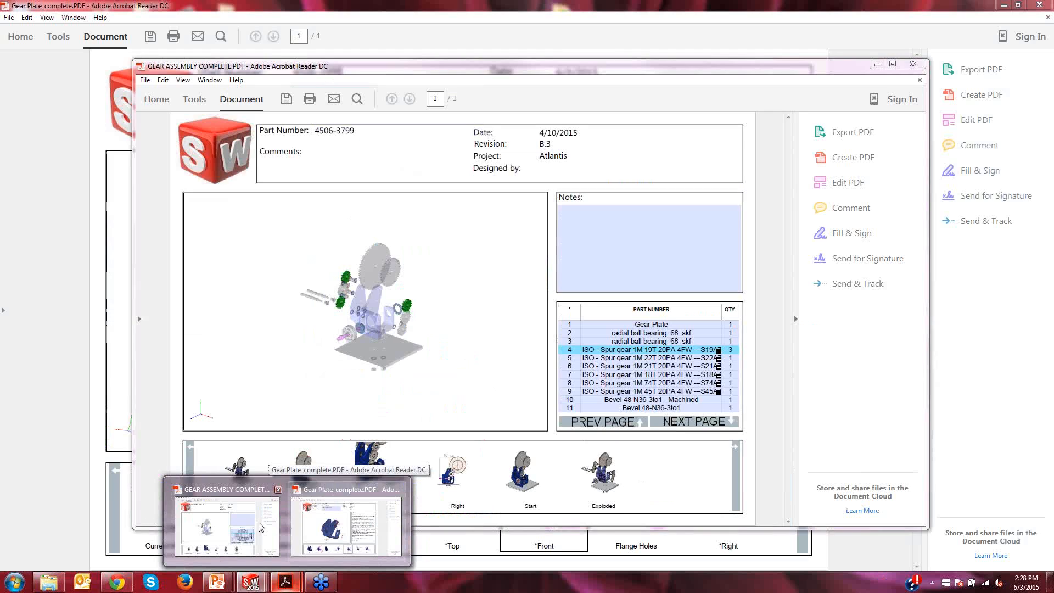
click(261, 527)
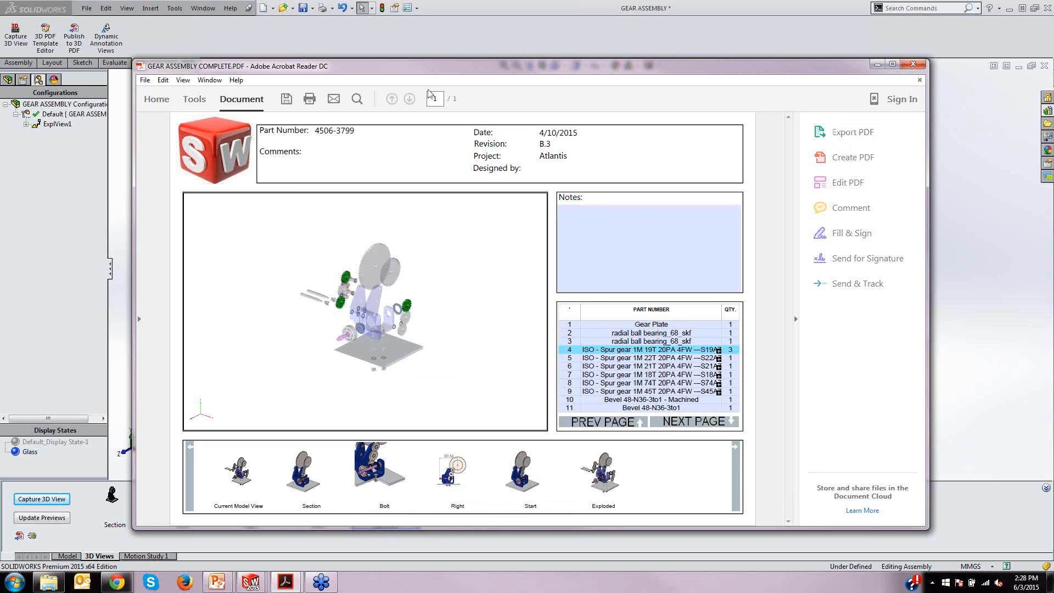
click(893, 64)
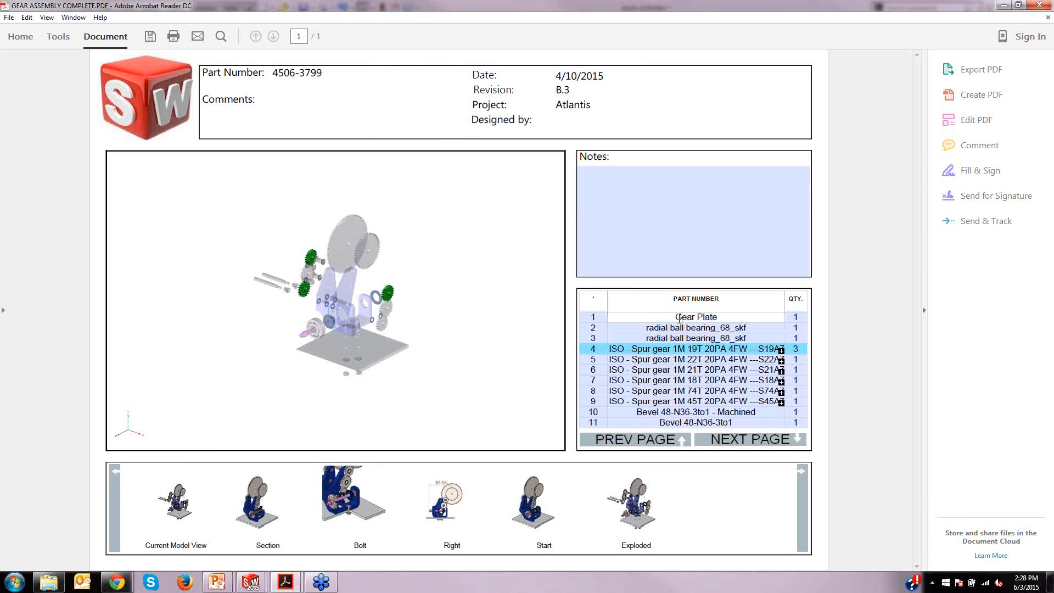
Highlight the Gear Plate, a radial ball bearing and the 19T, 21T and 18T spur gears from the bill of materials
click(680, 318)
click(673, 328)
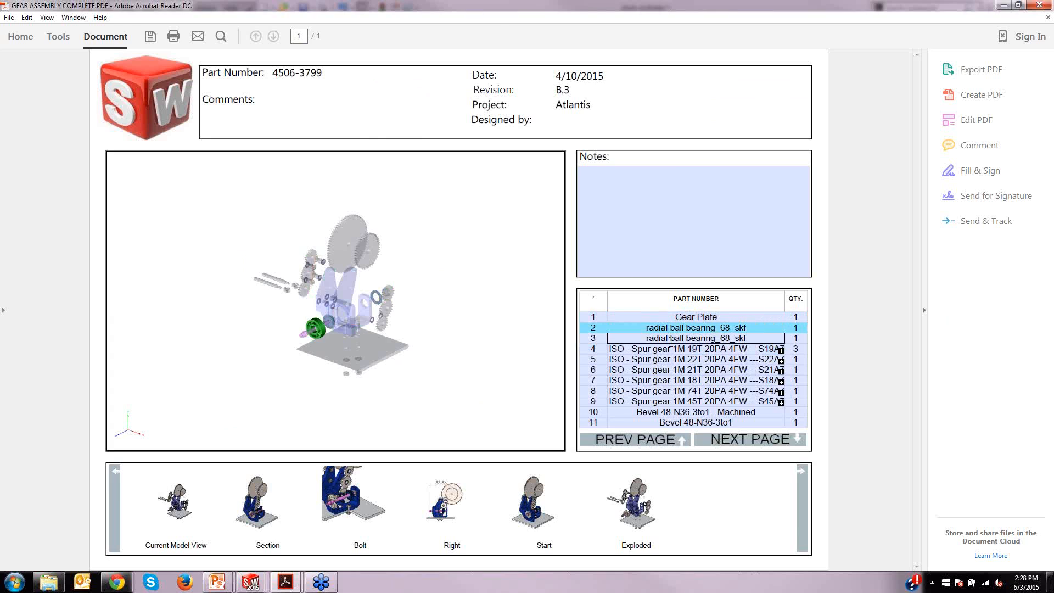
click(672, 349)
click(671, 368)
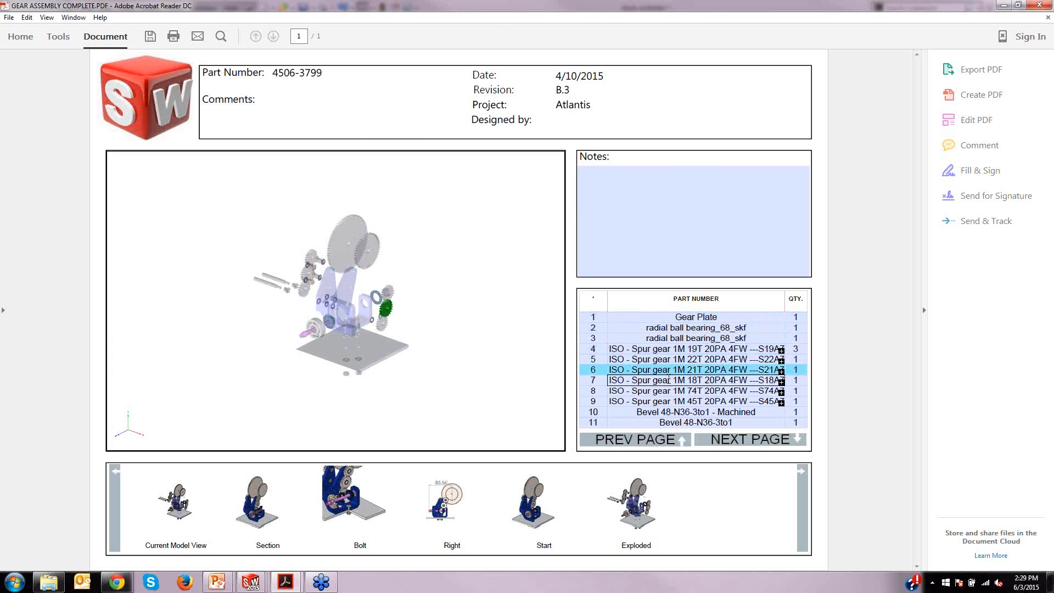
click(664, 380)
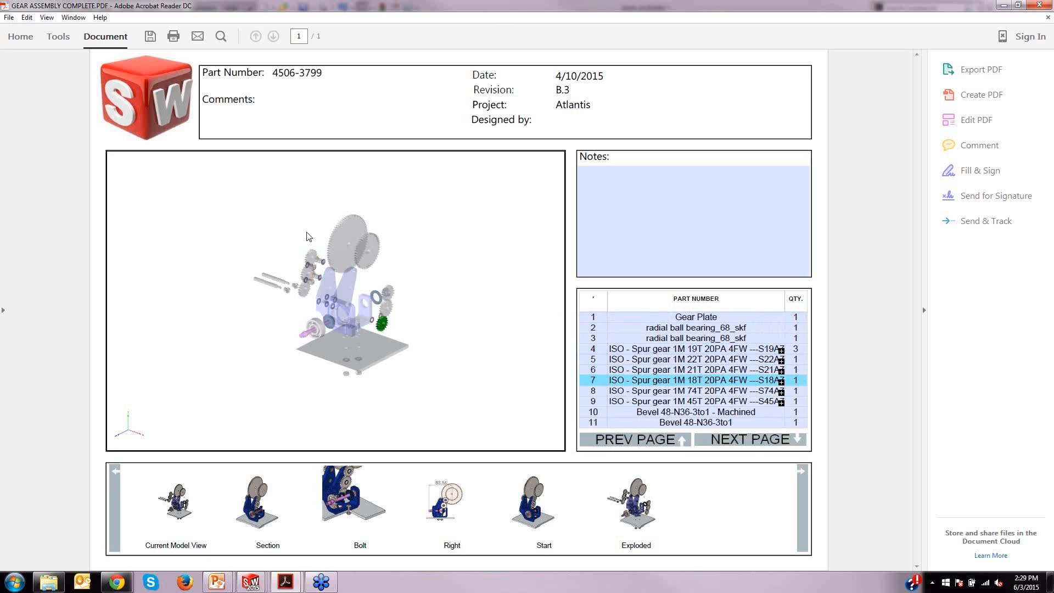
Select the large radial ball bearing, a Focus Shaft and a Pin in the 3D model to locate their bill of materials rows
click(318, 324)
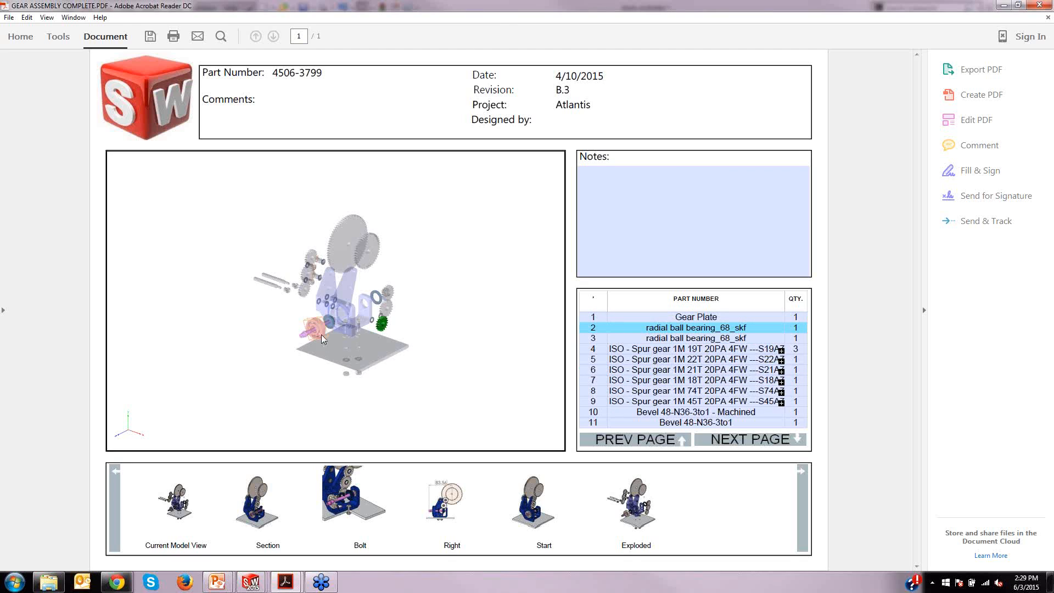
click(272, 282)
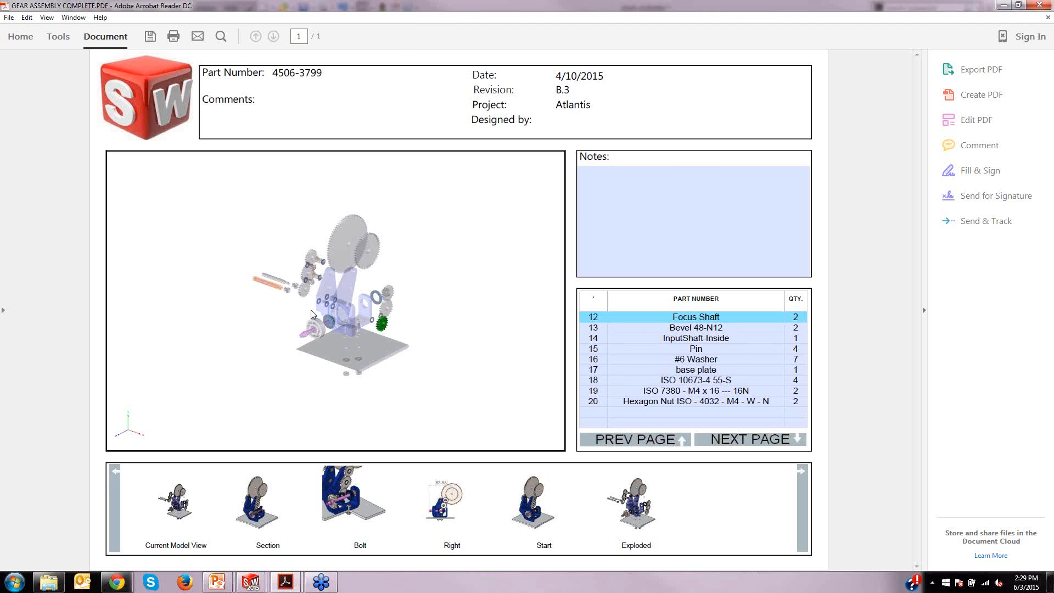
mouse_move(305, 318)
mouse_down()
mouse_move(357, 314)
mouse_move(317, 305)
mouse_up()
scroll(338, 299, down, 3)
scroll(343, 299, up, 8)
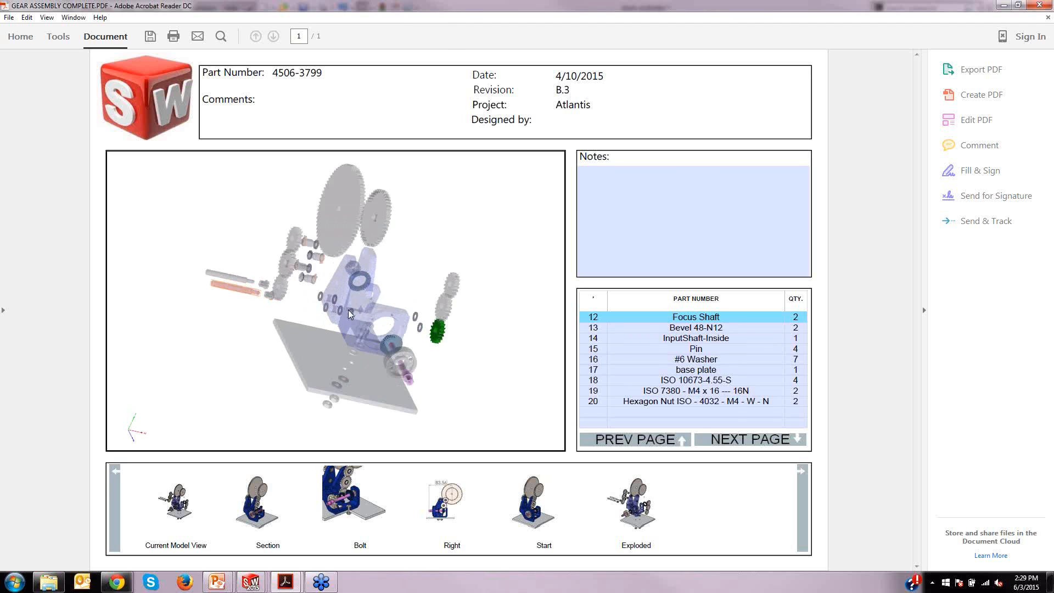
scroll(340, 296, up, 3)
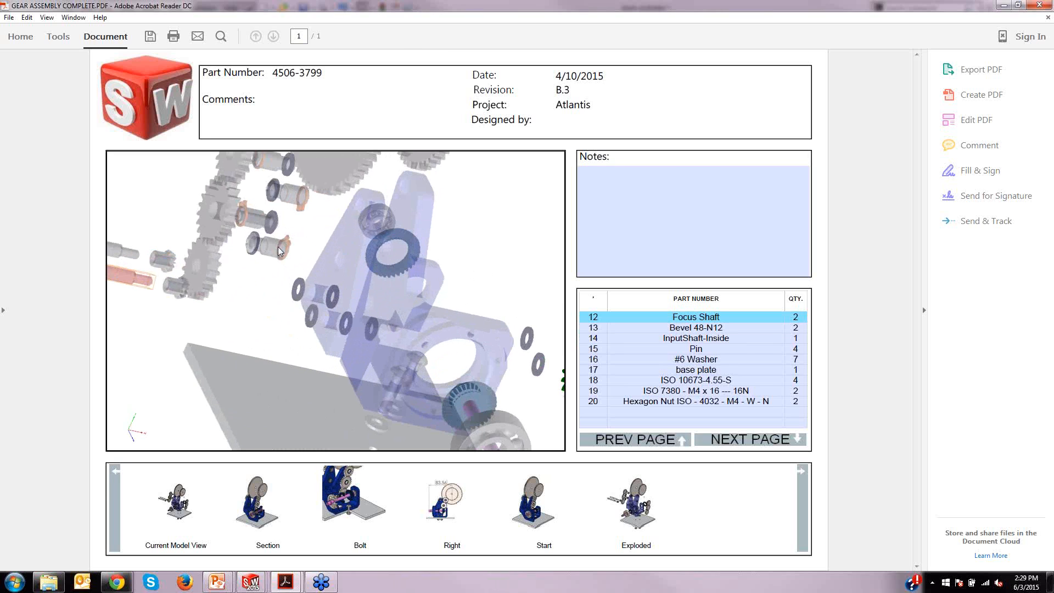
click(289, 251)
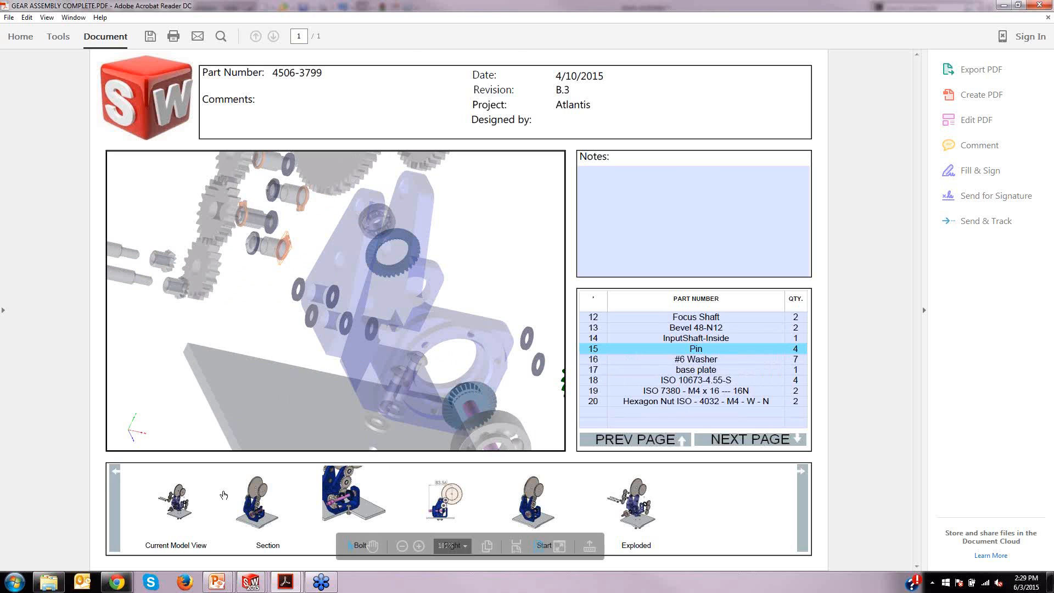
Examine the published Section, Bolt, Right, Start and Exploded views in the assembly's 3D PDF
click(242, 505)
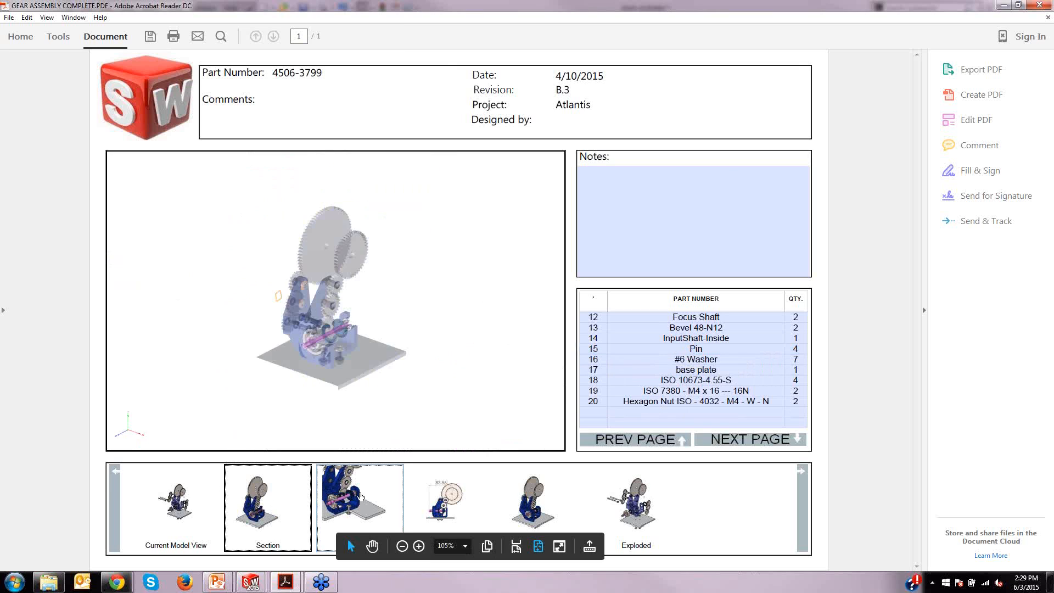
click(364, 495)
click(450, 502)
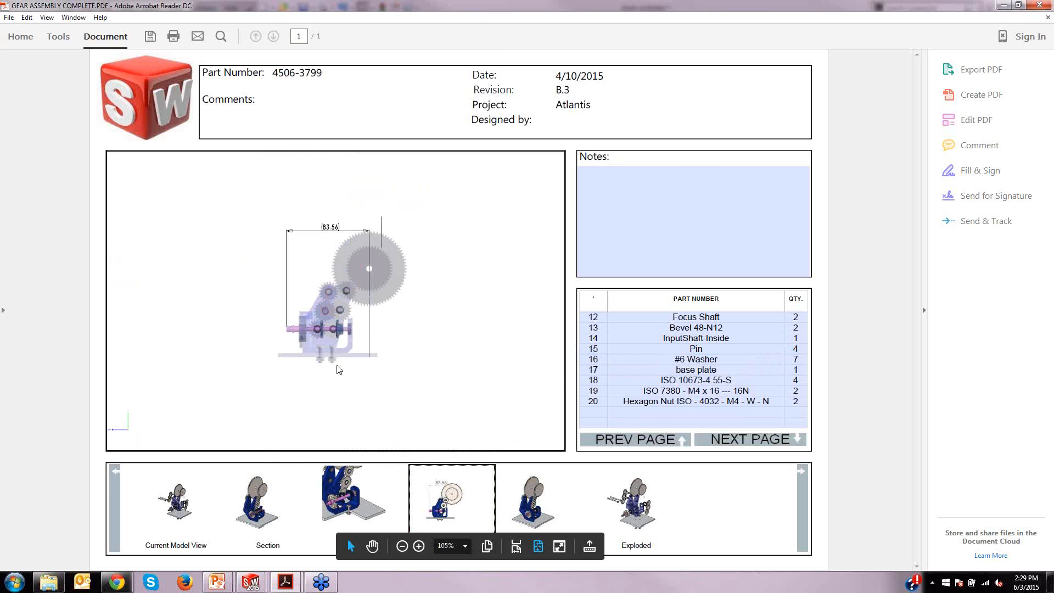
click(531, 504)
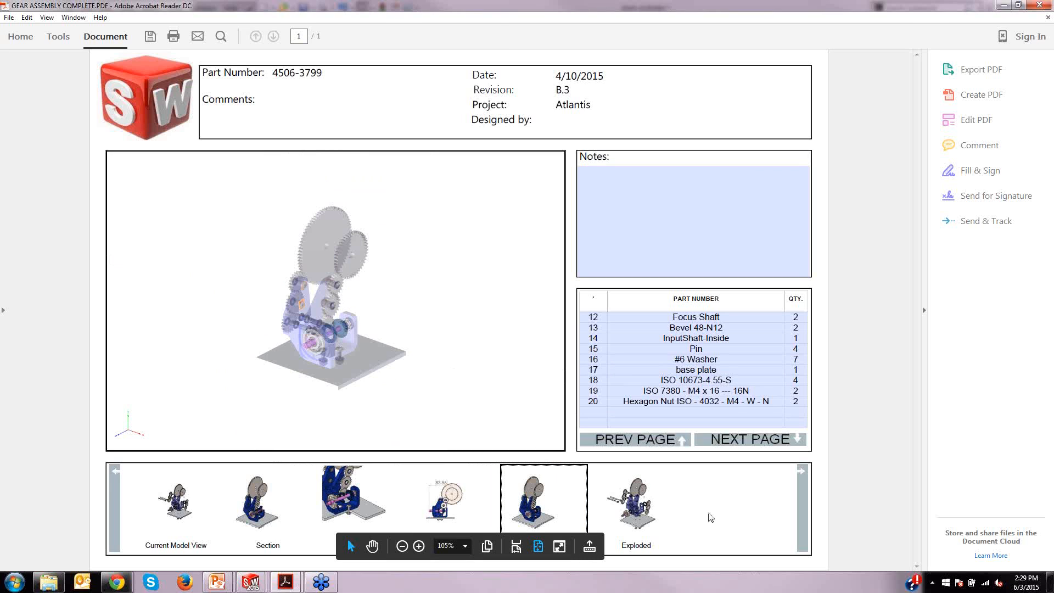
click(644, 505)
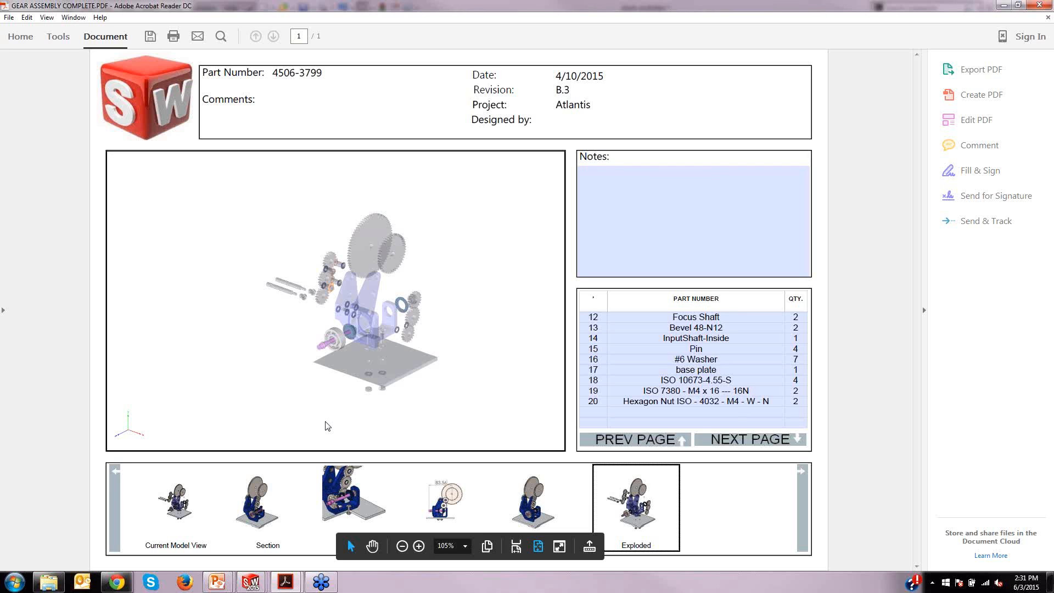
Switch to the Gear Plate_complete part in SOLIDWORKS
click(258, 588)
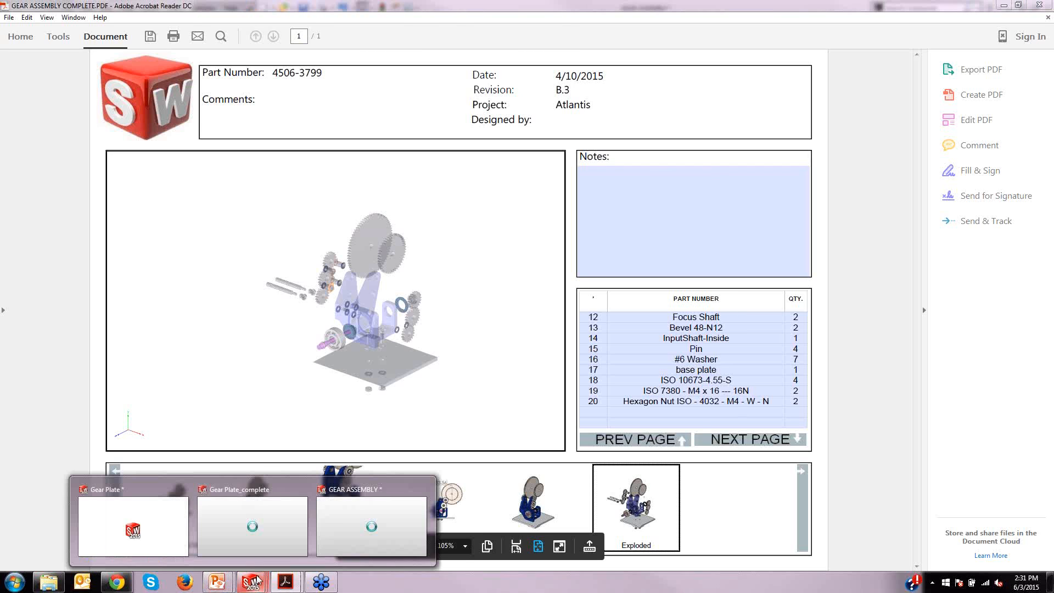
click(280, 519)
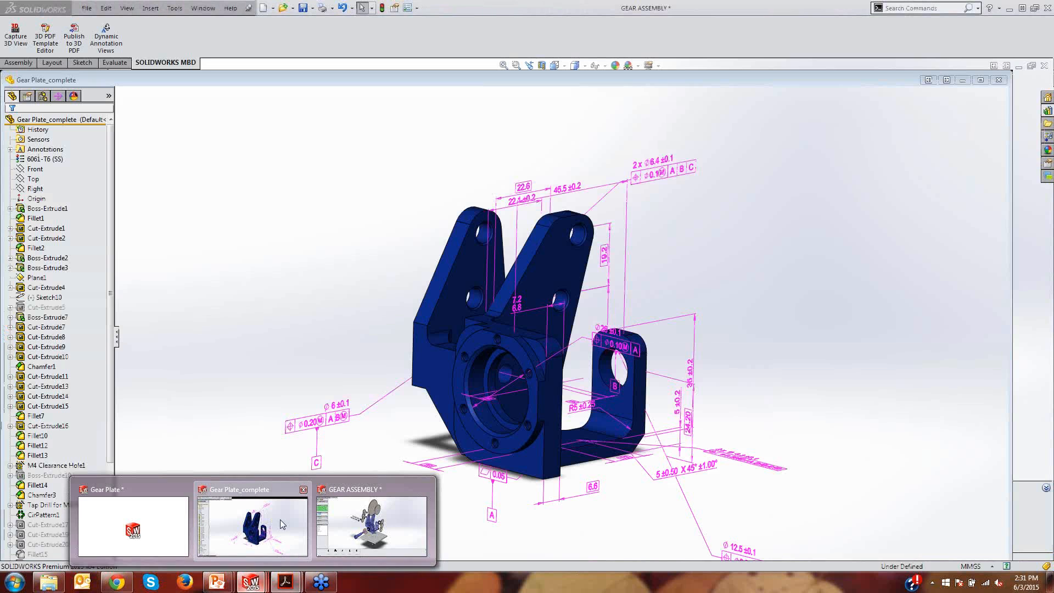
click(280, 519)
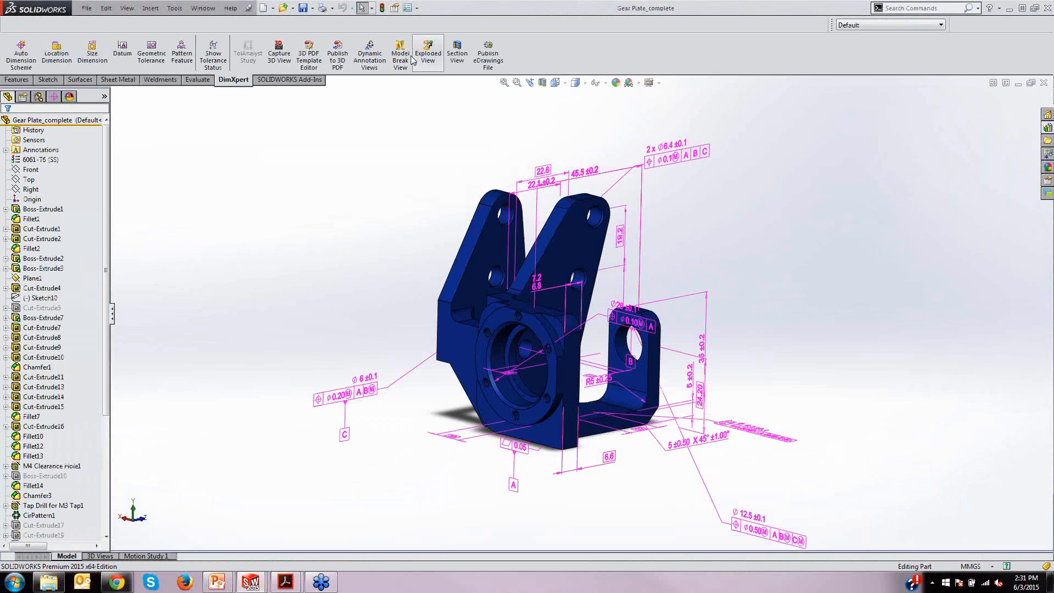
Turn on Dynamic Annotation Views and rotate the Gear Plate to examine the annotations facing each view direction
click(364, 61)
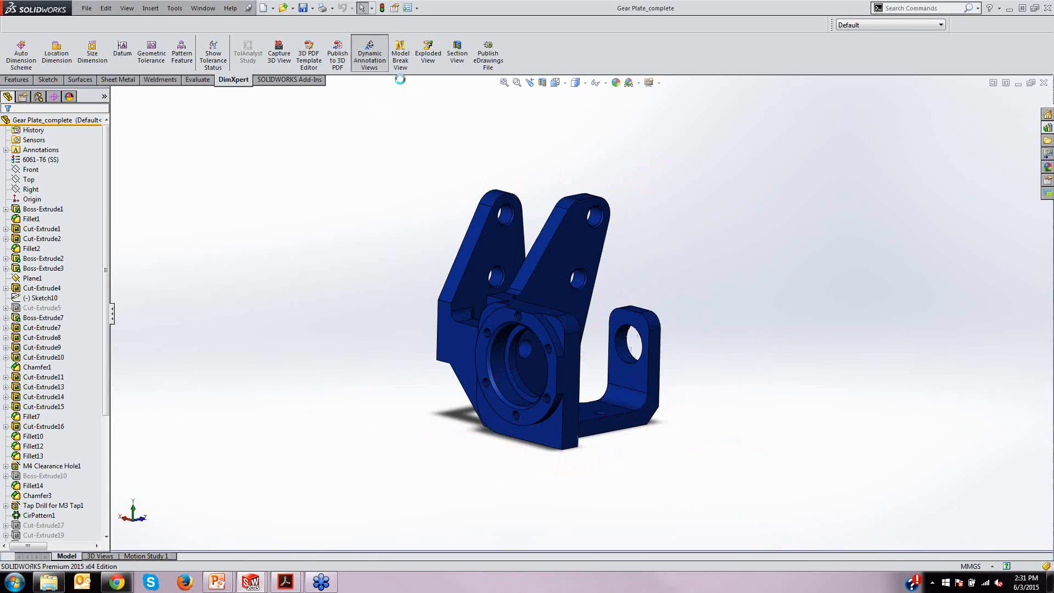
mouse_move(366, 311)
middle_down()
mouse_move(412, 301)
mouse_move(406, 309)
middle_up()
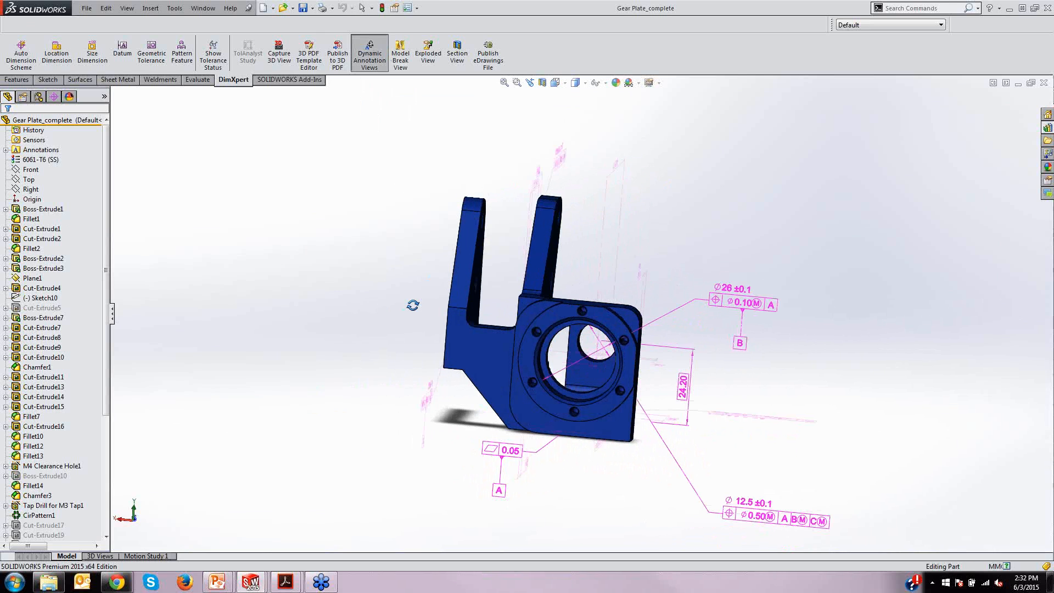
middle_drag(799, 420, 689, 396)
mouse_move(360, 392)
middle_down()
mouse_move(570, 377)
mouse_move(686, 329)
middle_up()
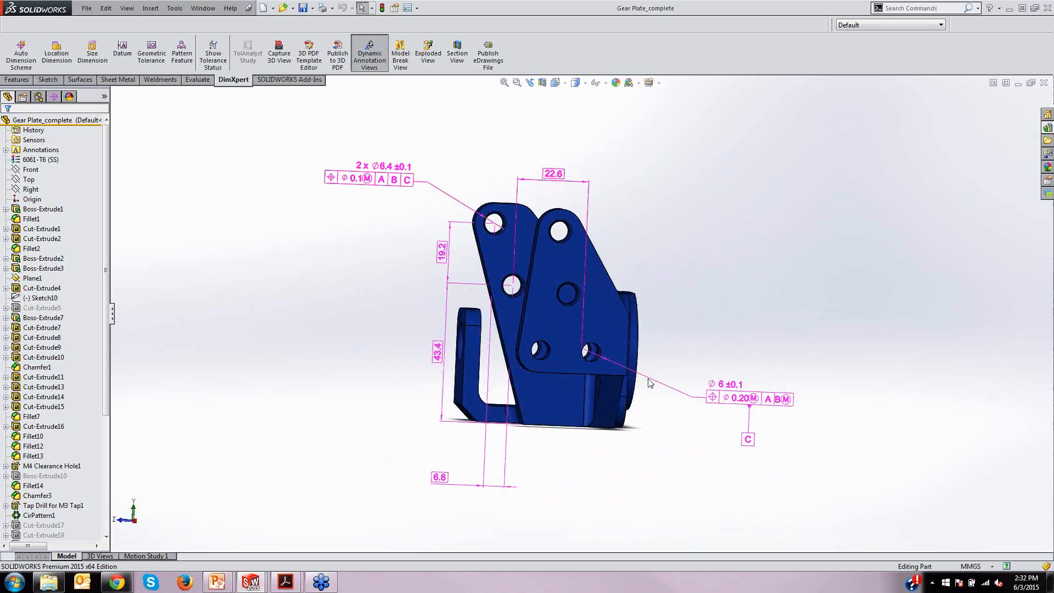
mouse_move(742, 273)
middle_down()
mouse_move(689, 282)
mouse_move(595, 261)
mouse_move(594, 298)
mouse_move(633, 352)
middle_up()
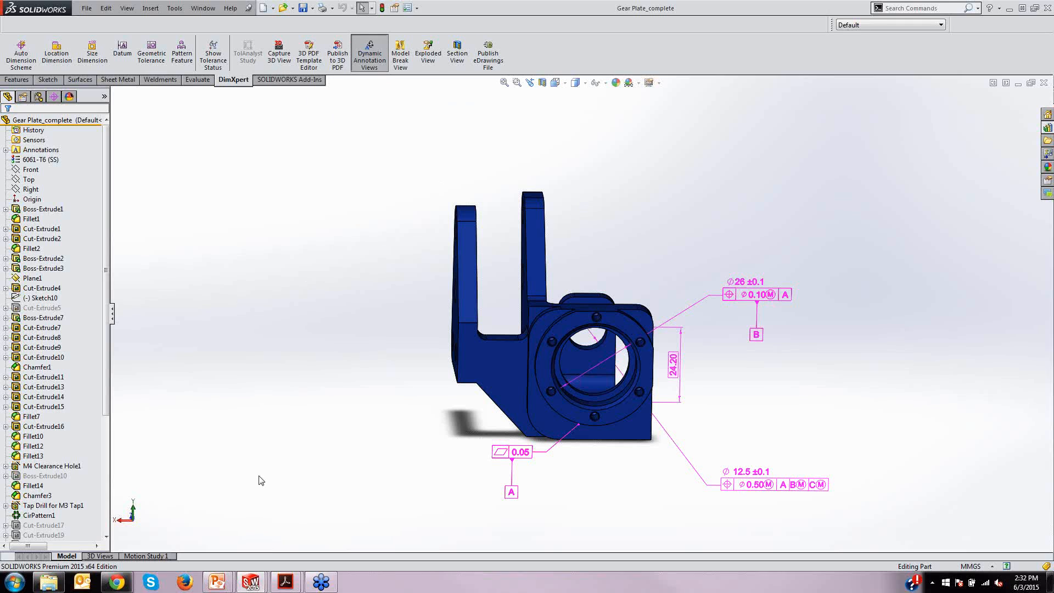
Switch to the A quick history presentation in PowerPoint and select the Closing slide
click(220, 583)
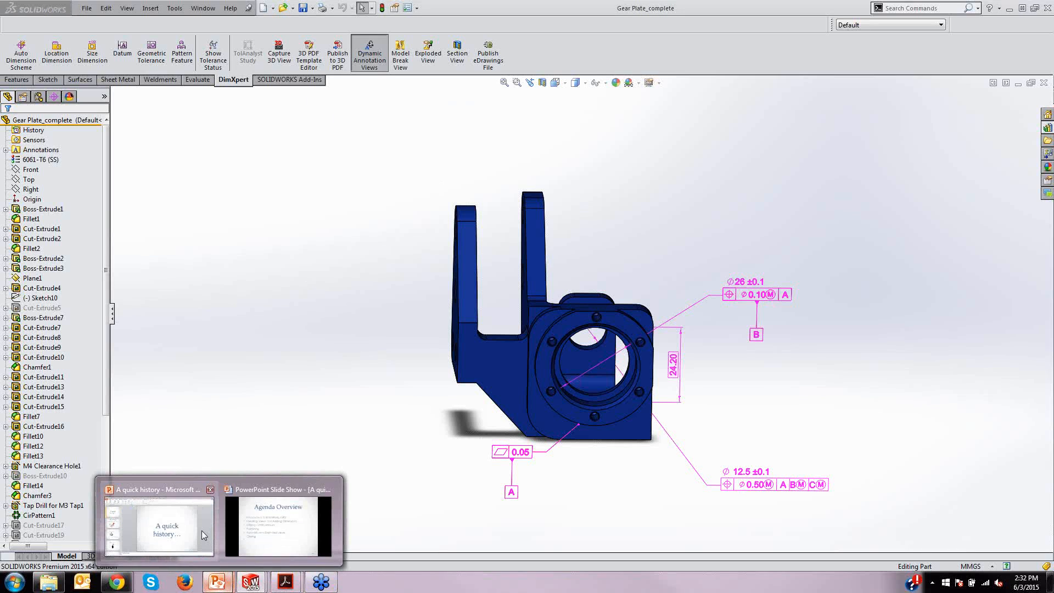
click(202, 530)
scroll(137, 340, down, 5)
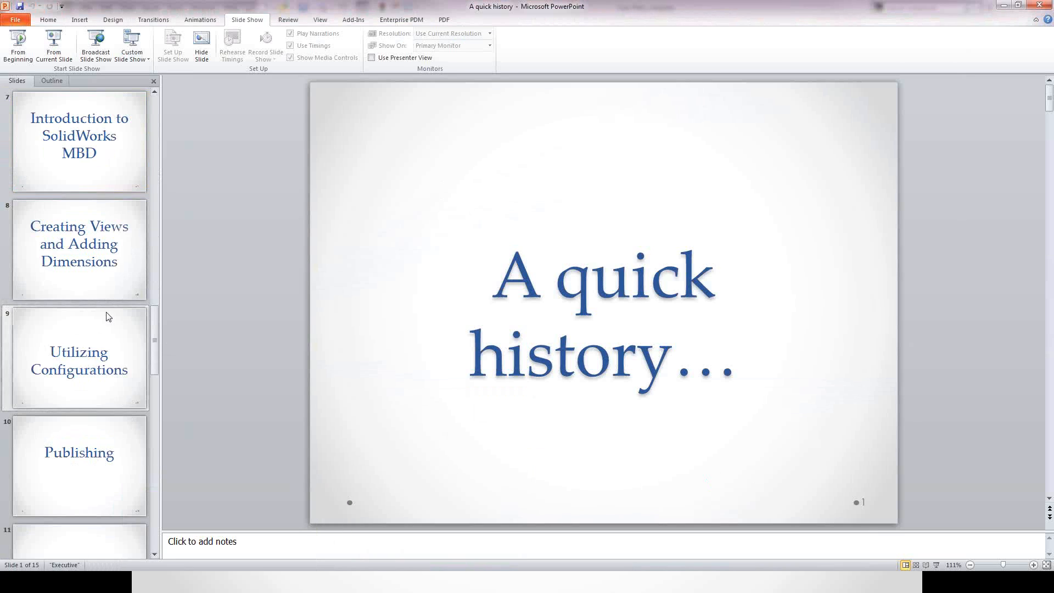
scroll(149, 406, down, 2)
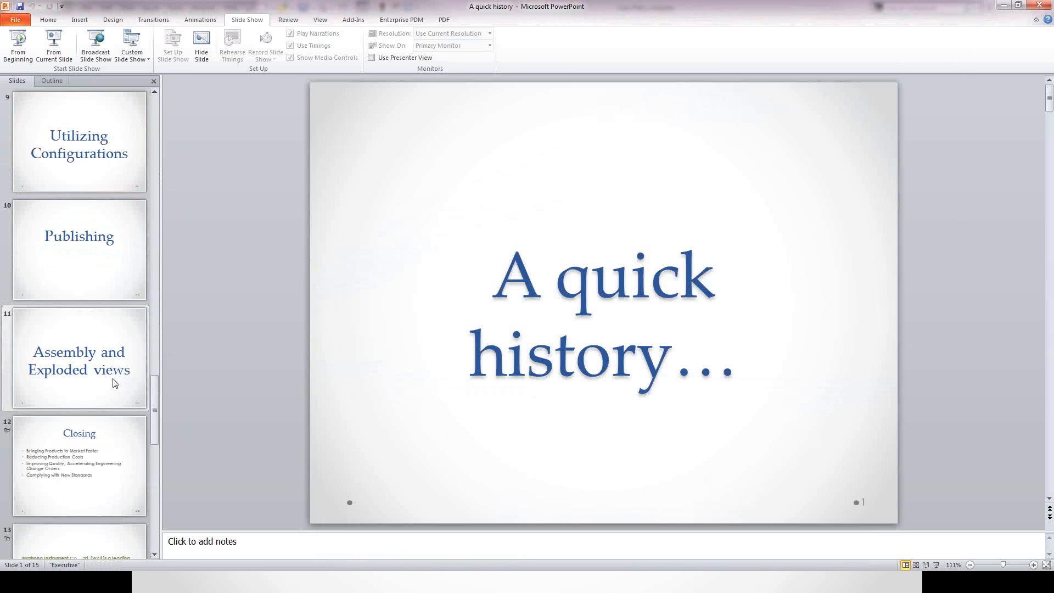
click(106, 444)
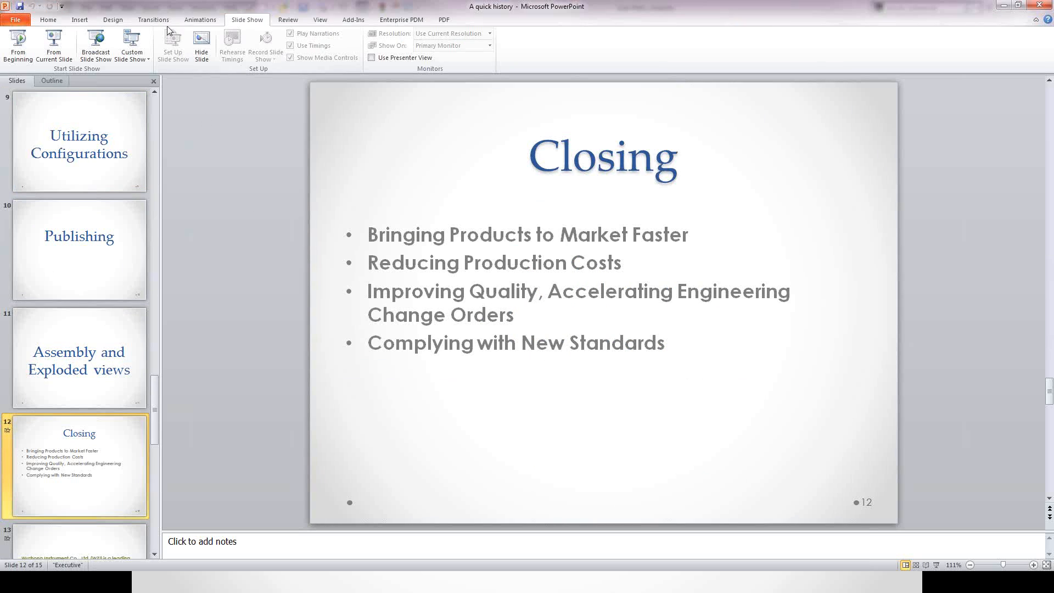
Resume the slide show full screen and advance from the Agenda Overview slide to the Closing slide
click(199, 21)
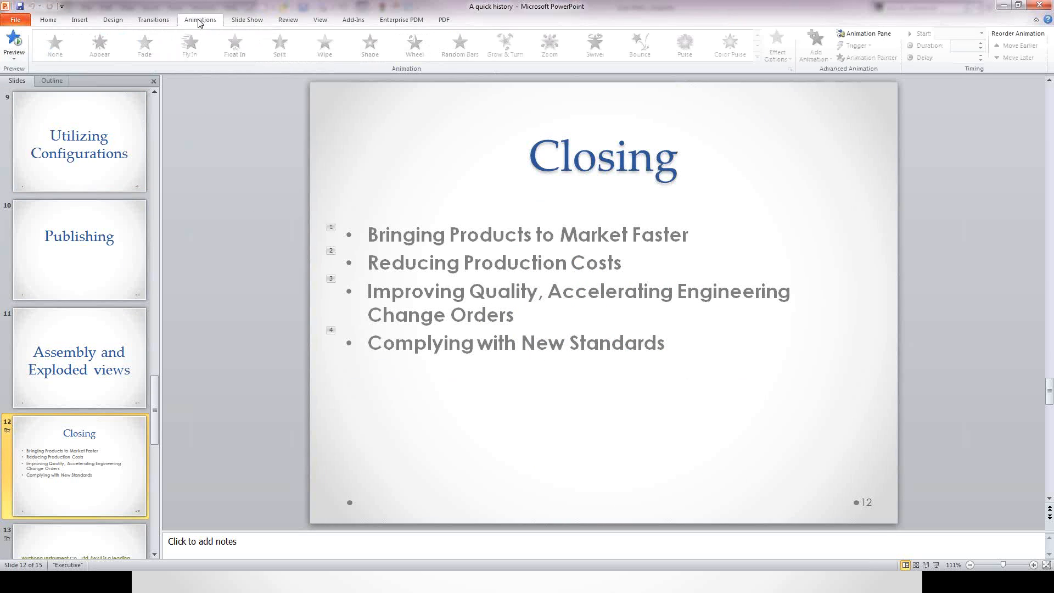
click(257, 21)
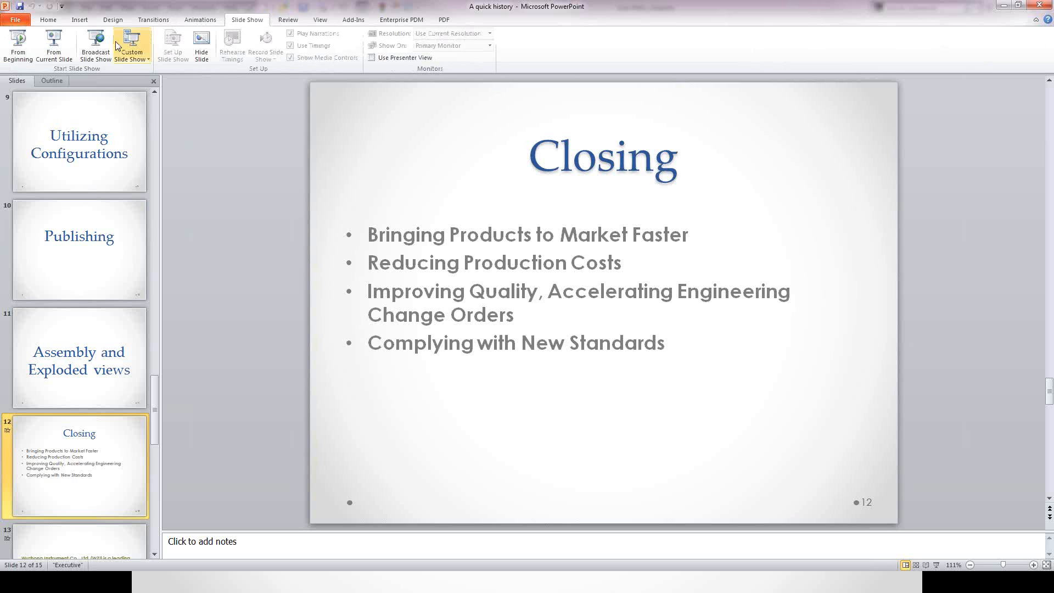
click(59, 43)
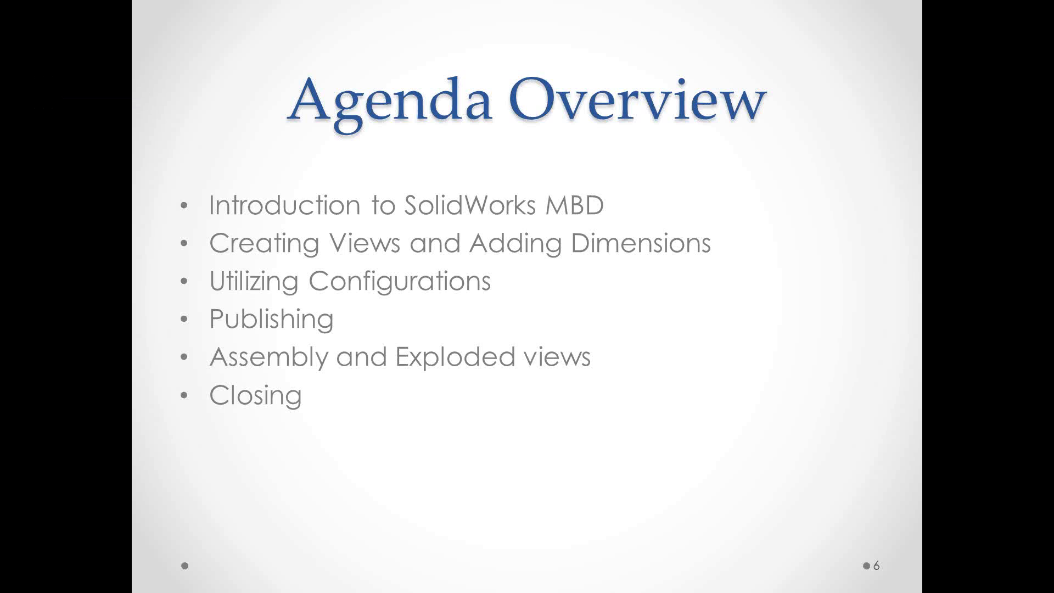
click(451, 355)
click(448, 349)
click(445, 341)
click(442, 335)
click(443, 335)
click(442, 335)
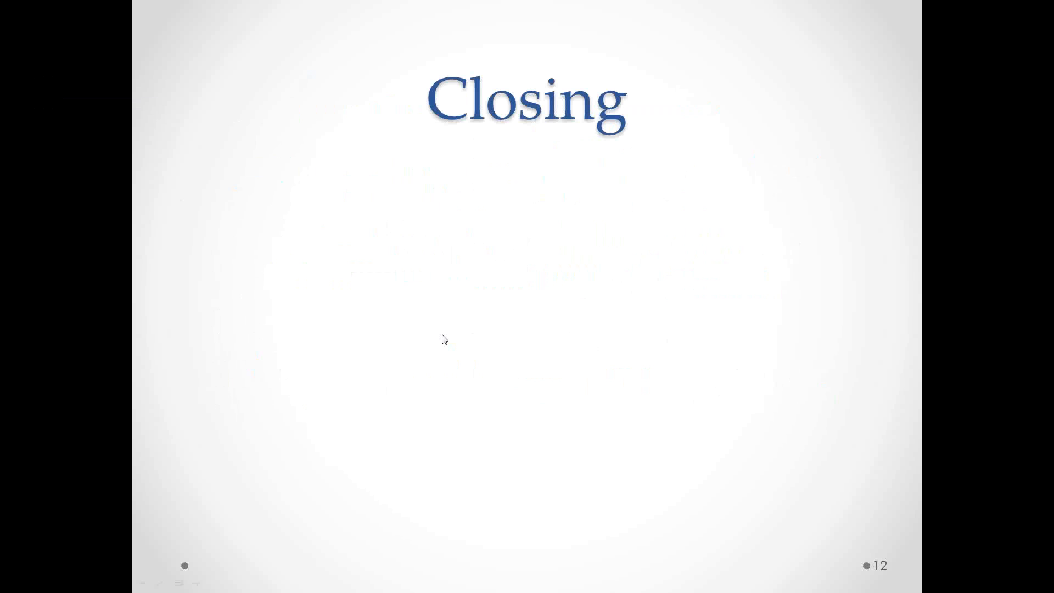